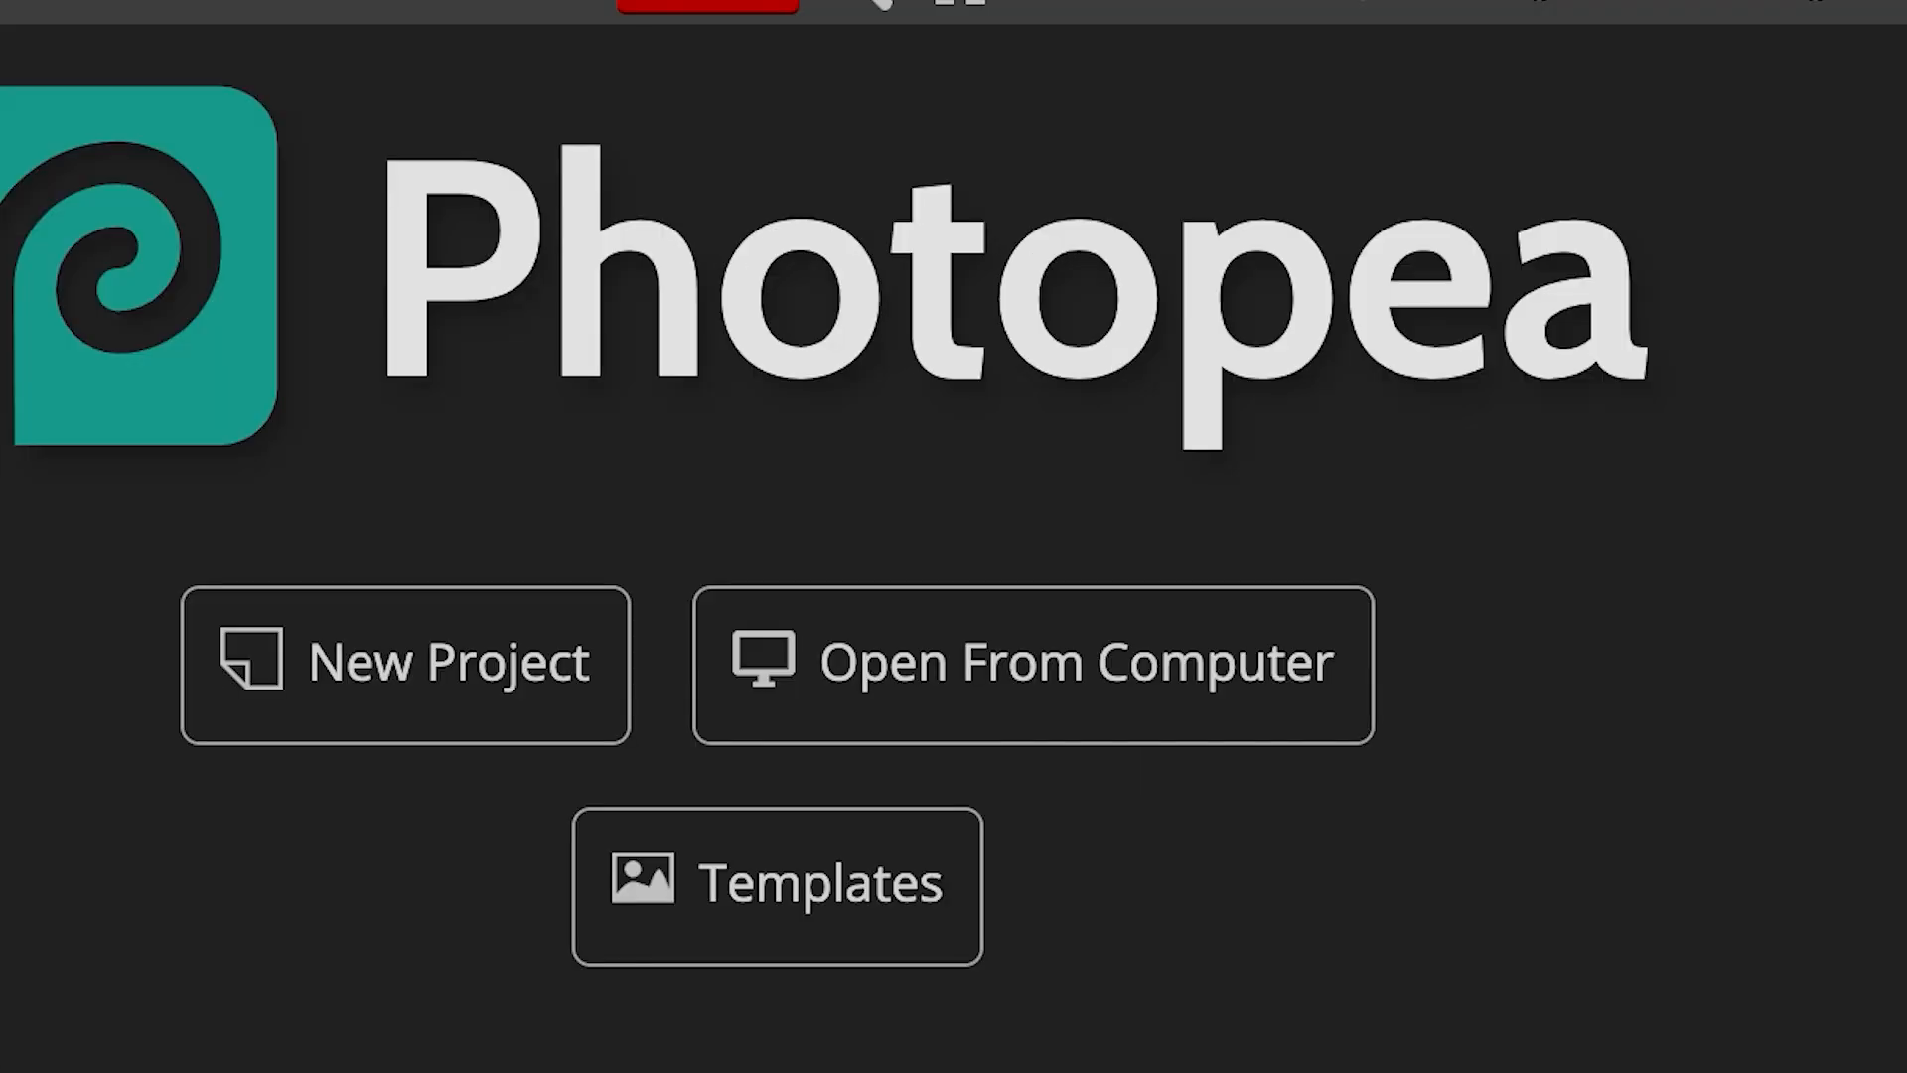
Step: Open the image size settings for the magnolia photo and set the width to 1080 pixels with the proportions linked
{"action": "key", "text": "super+Tab"}
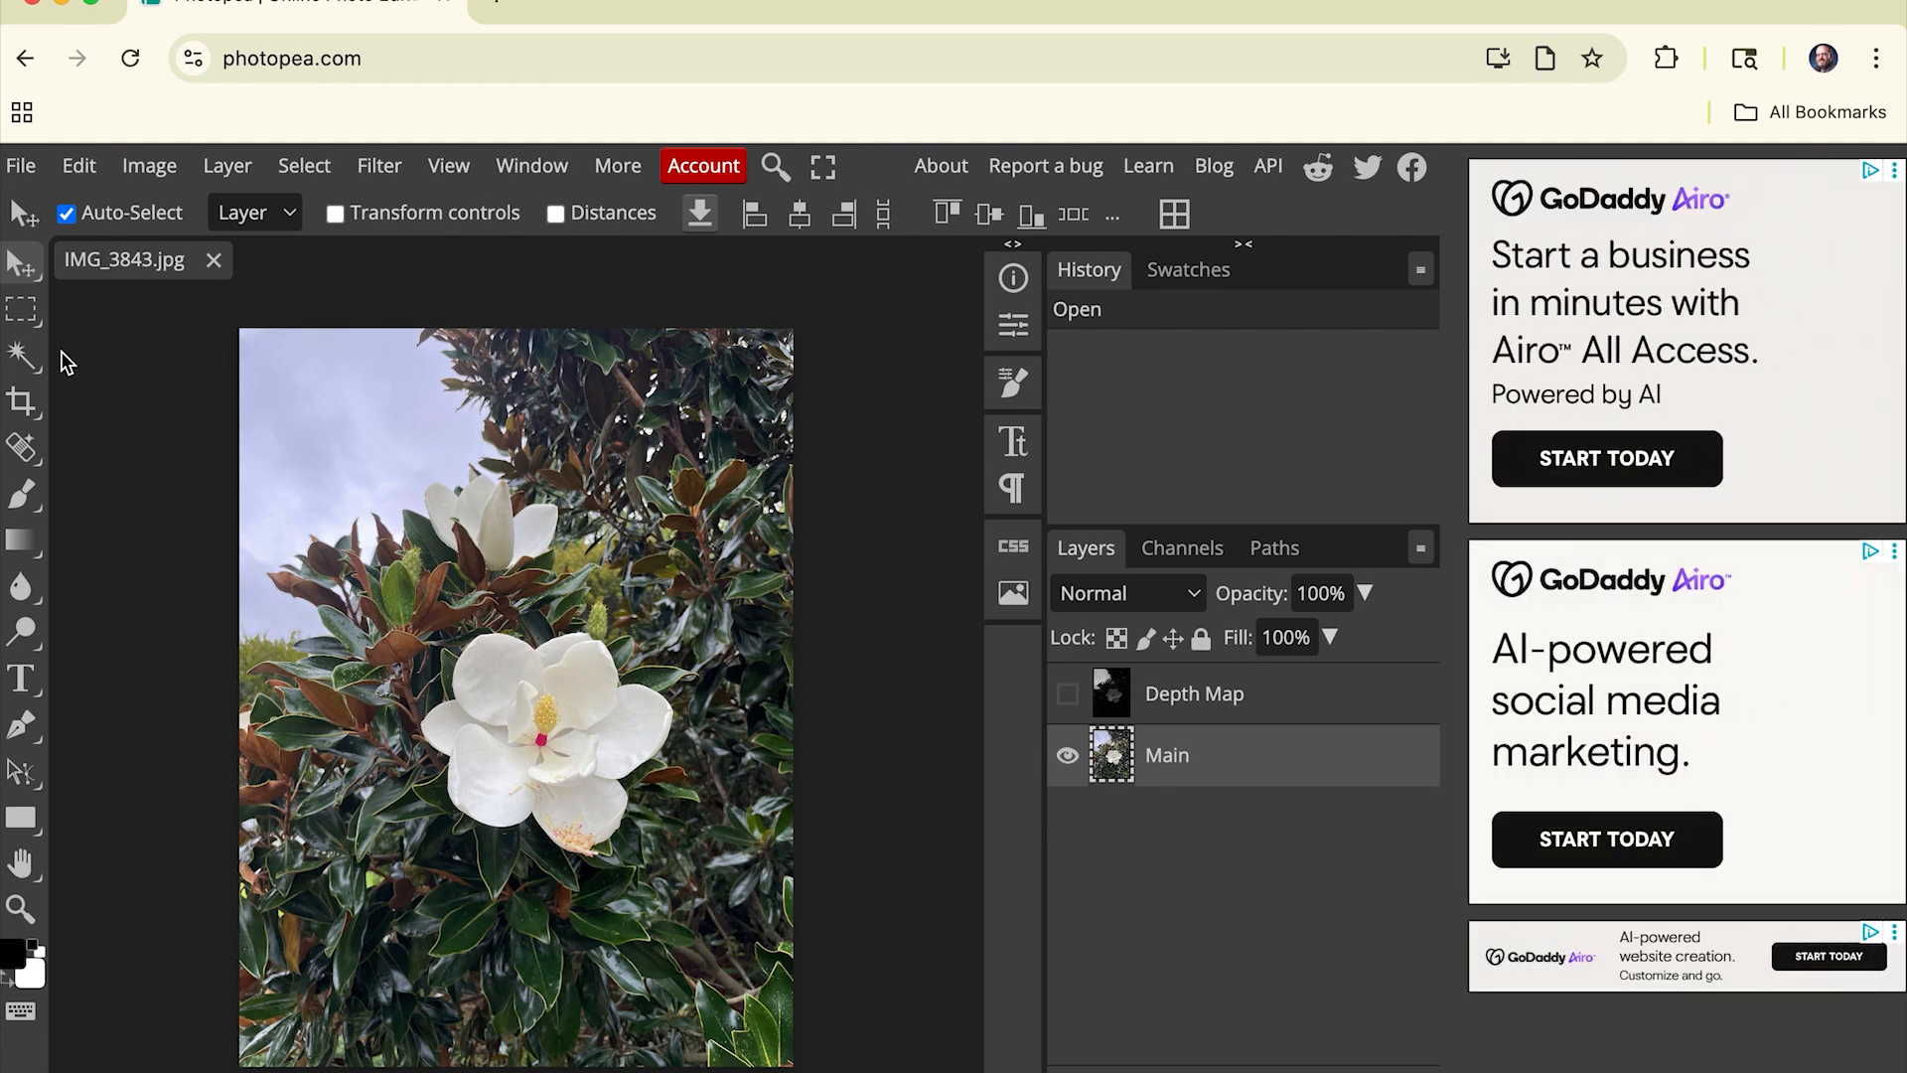
{"action": "left_click", "coordinate": [159, 174]}
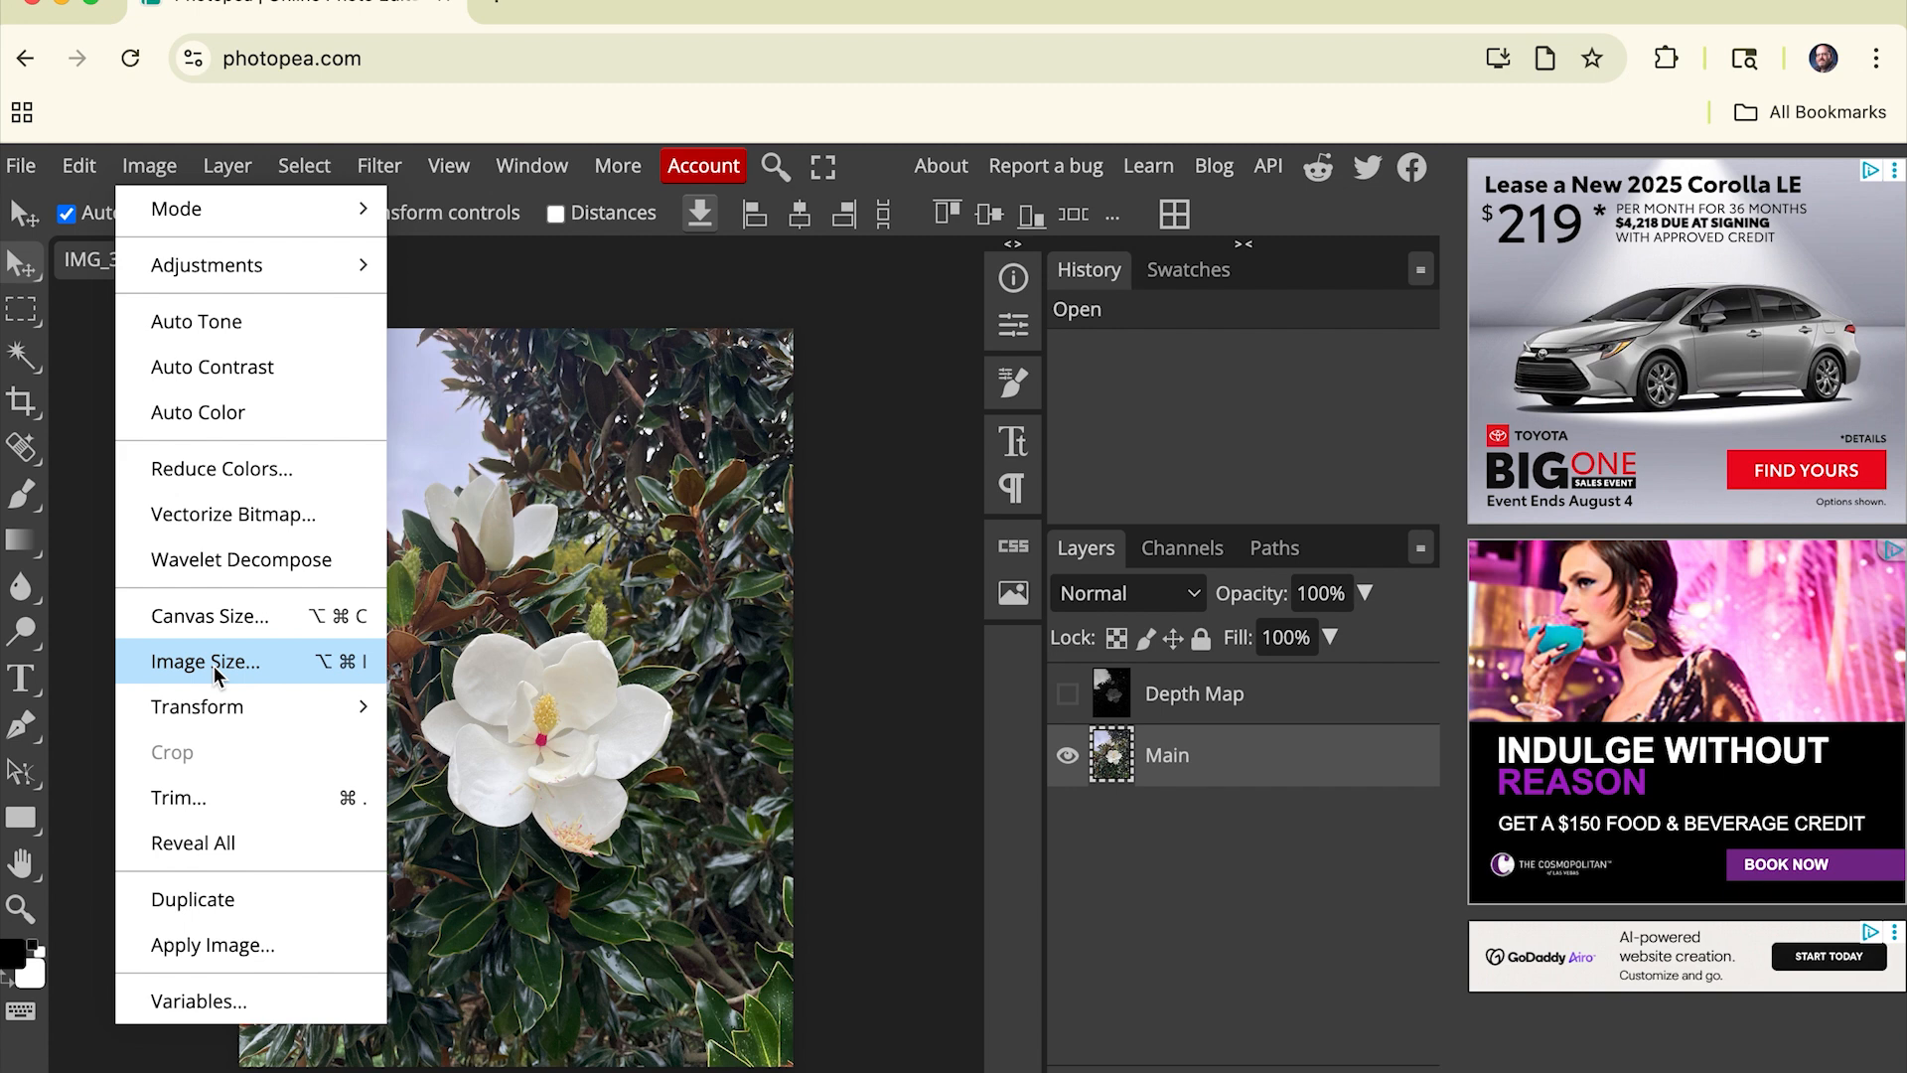
{"action": "left_click", "coordinate": [213, 663]}
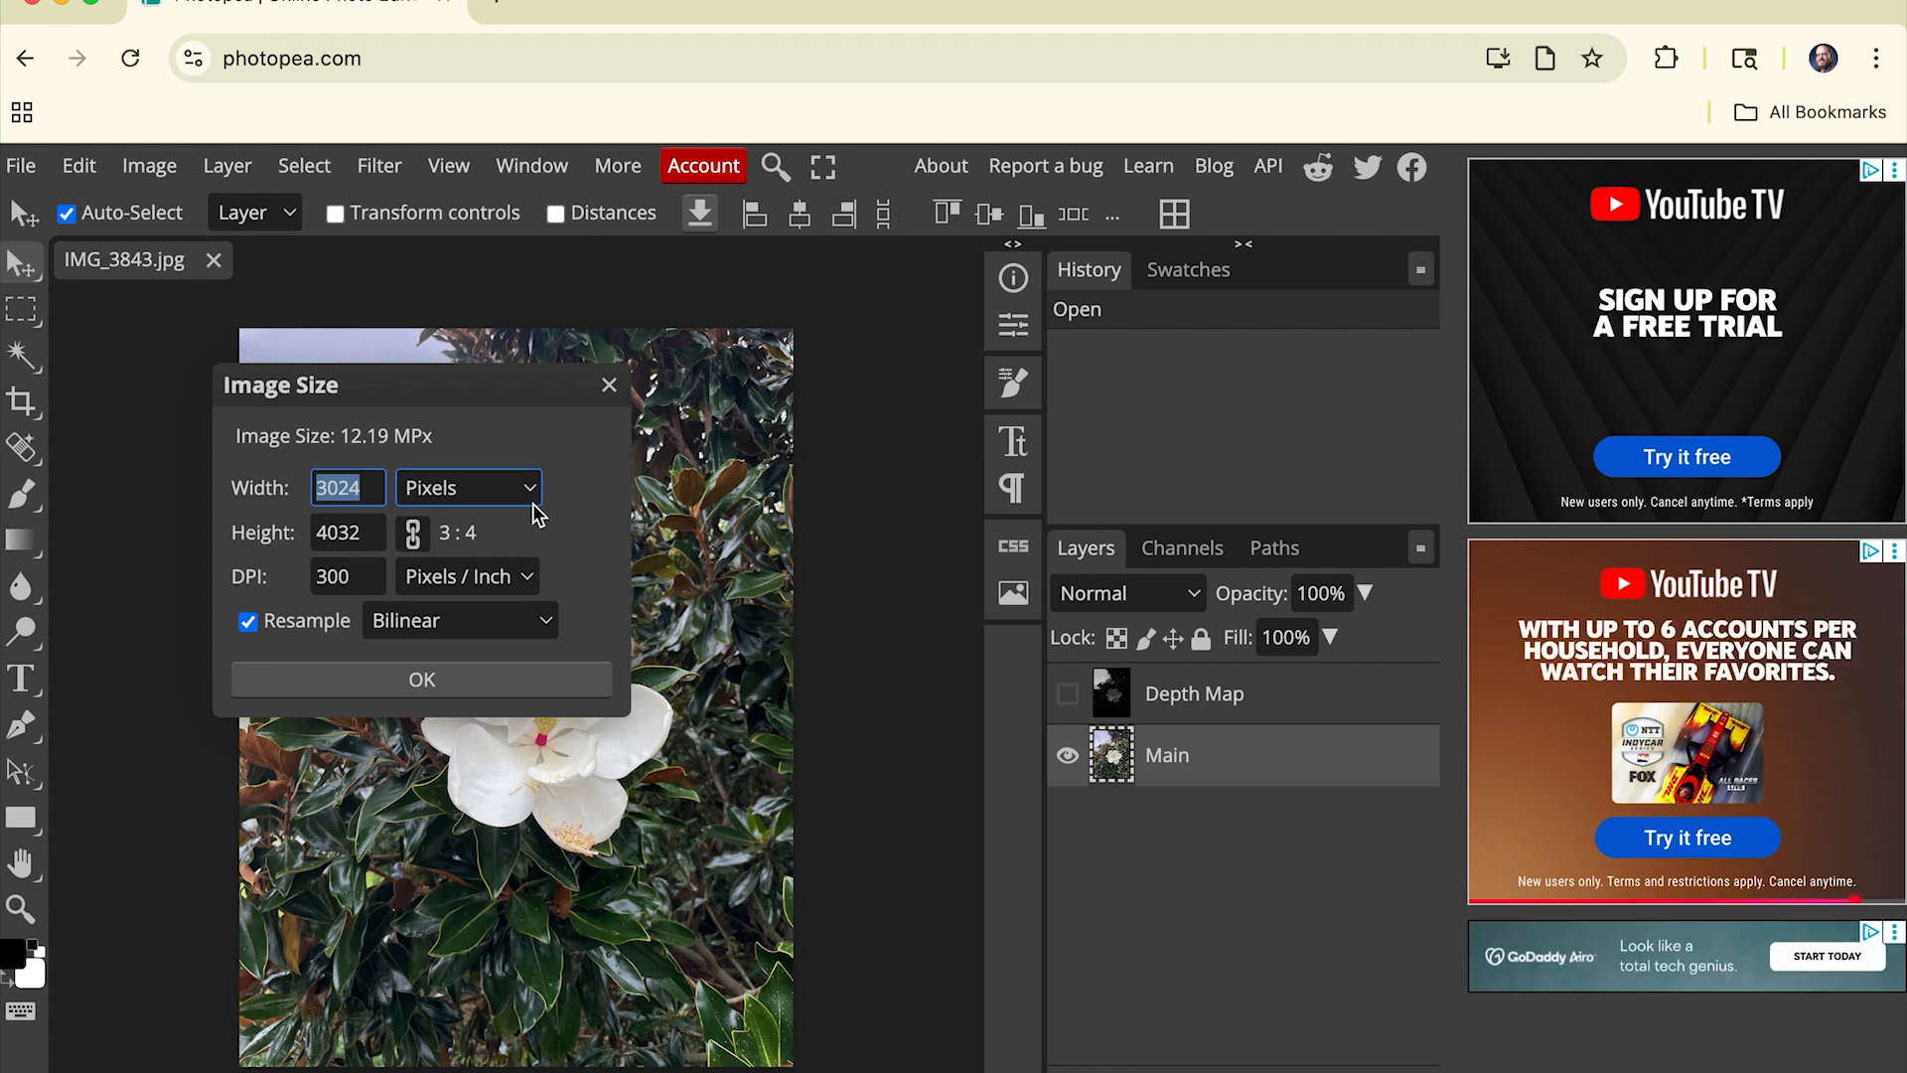
{"action": "type", "text": "1080"}
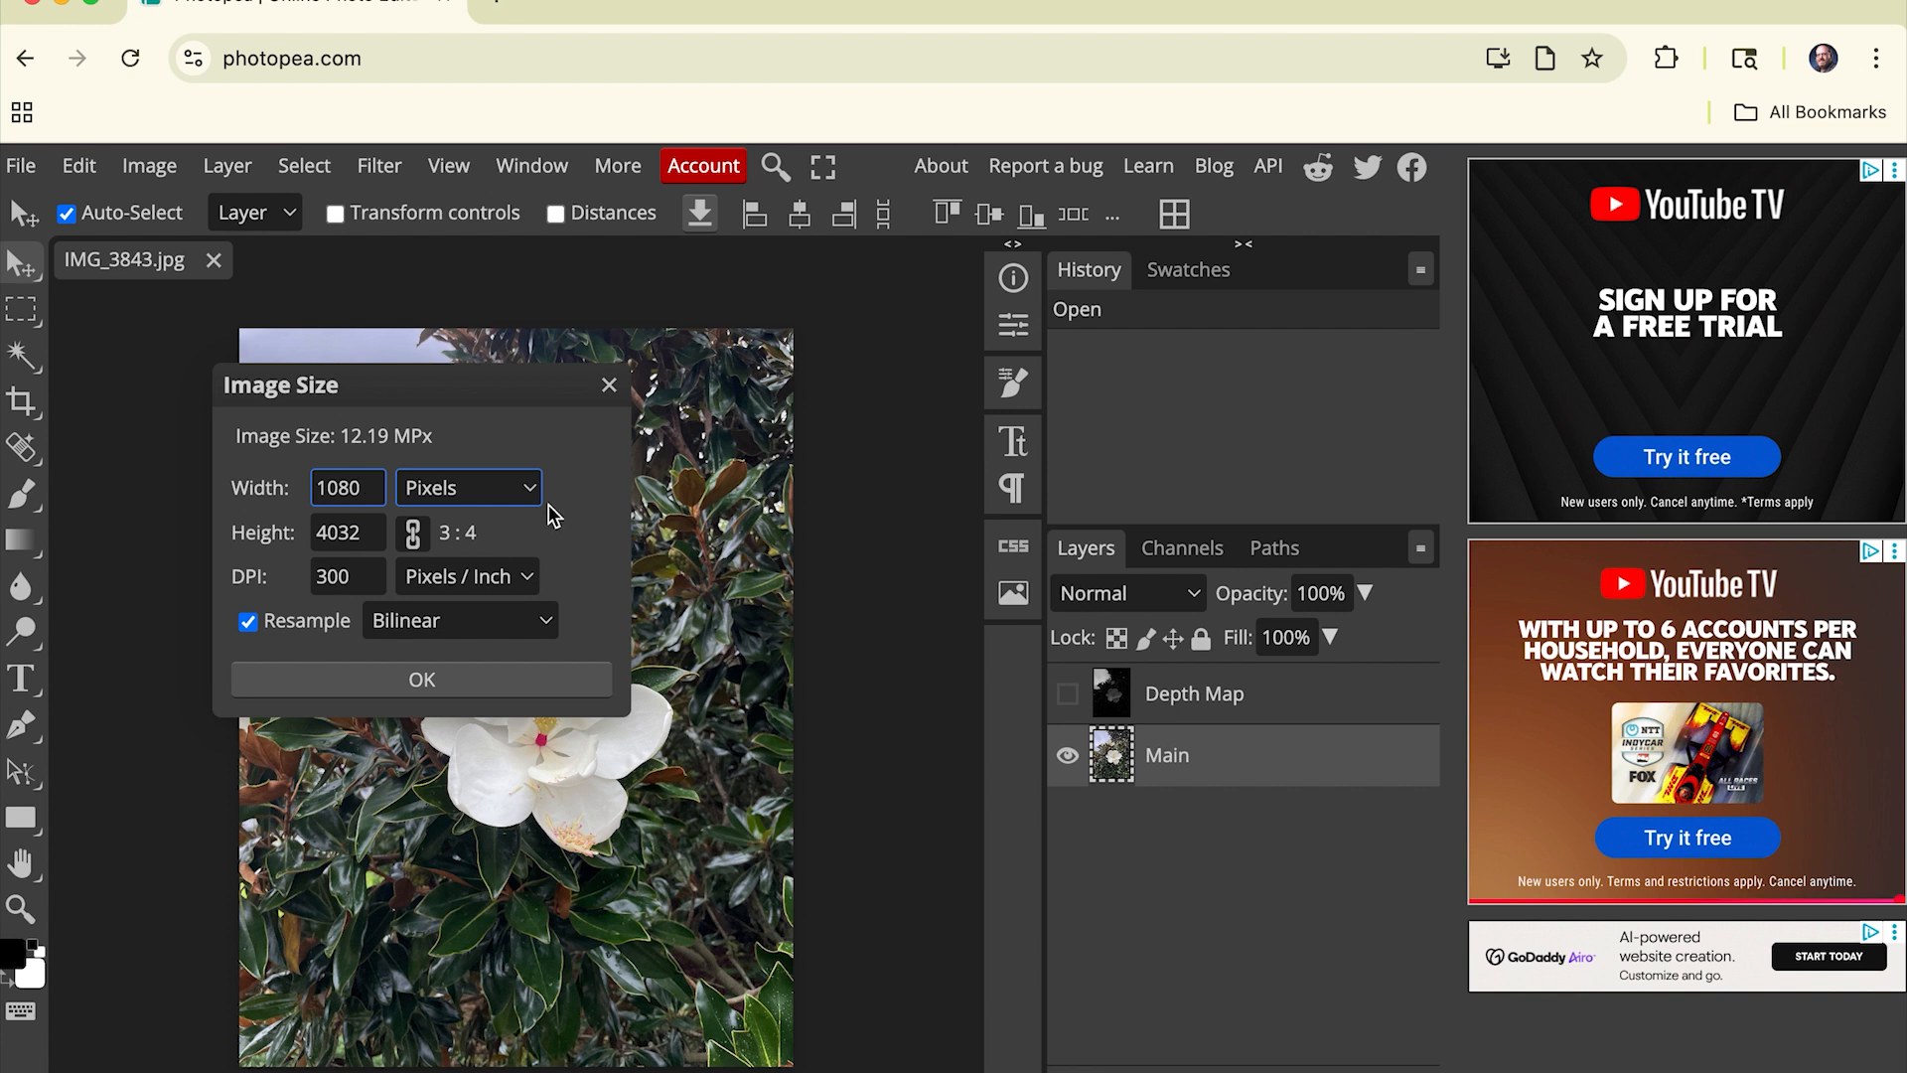
{"action": "left_click", "coordinate": [591, 544]}
{"action": "left_click", "coordinate": [384, 529]}
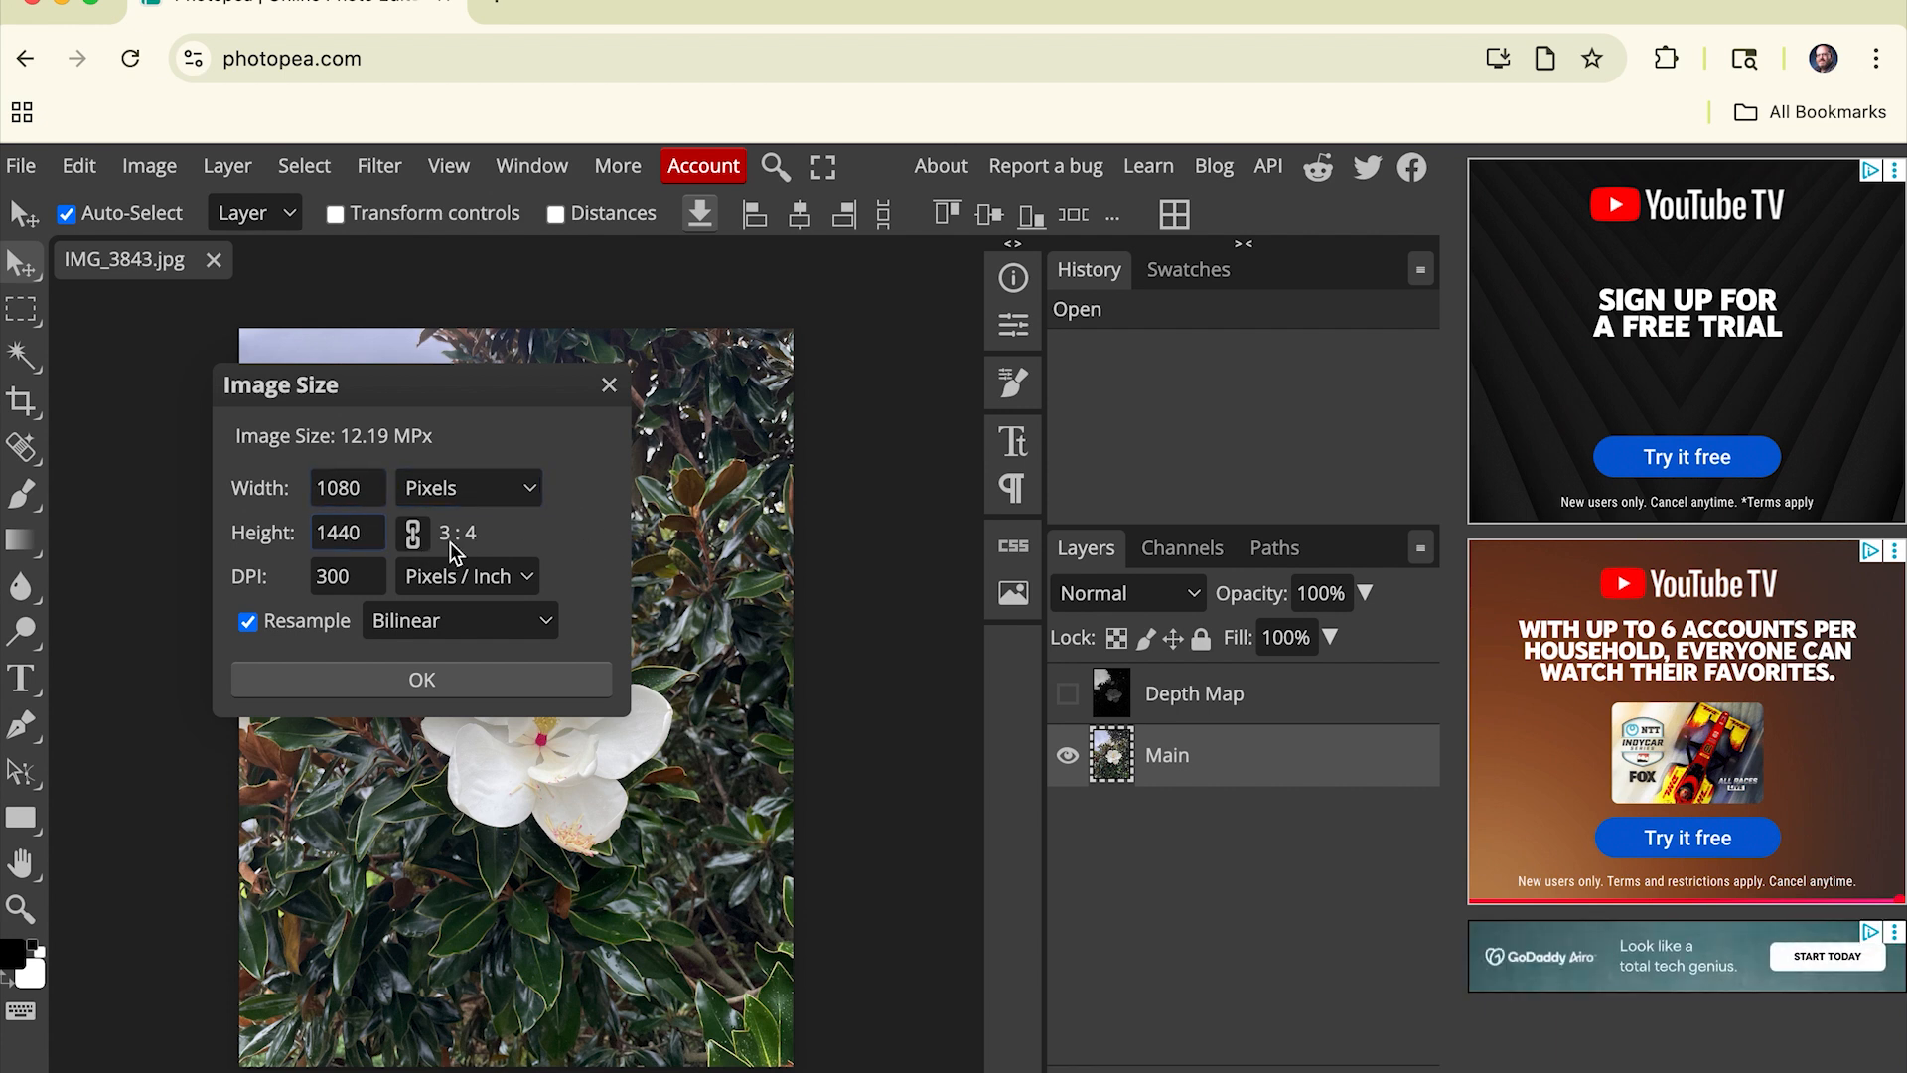
Step: Unlink the proportions, set the height to 1920 pixels and apply the new image size
{"action": "left_click", "coordinate": [414, 545]}
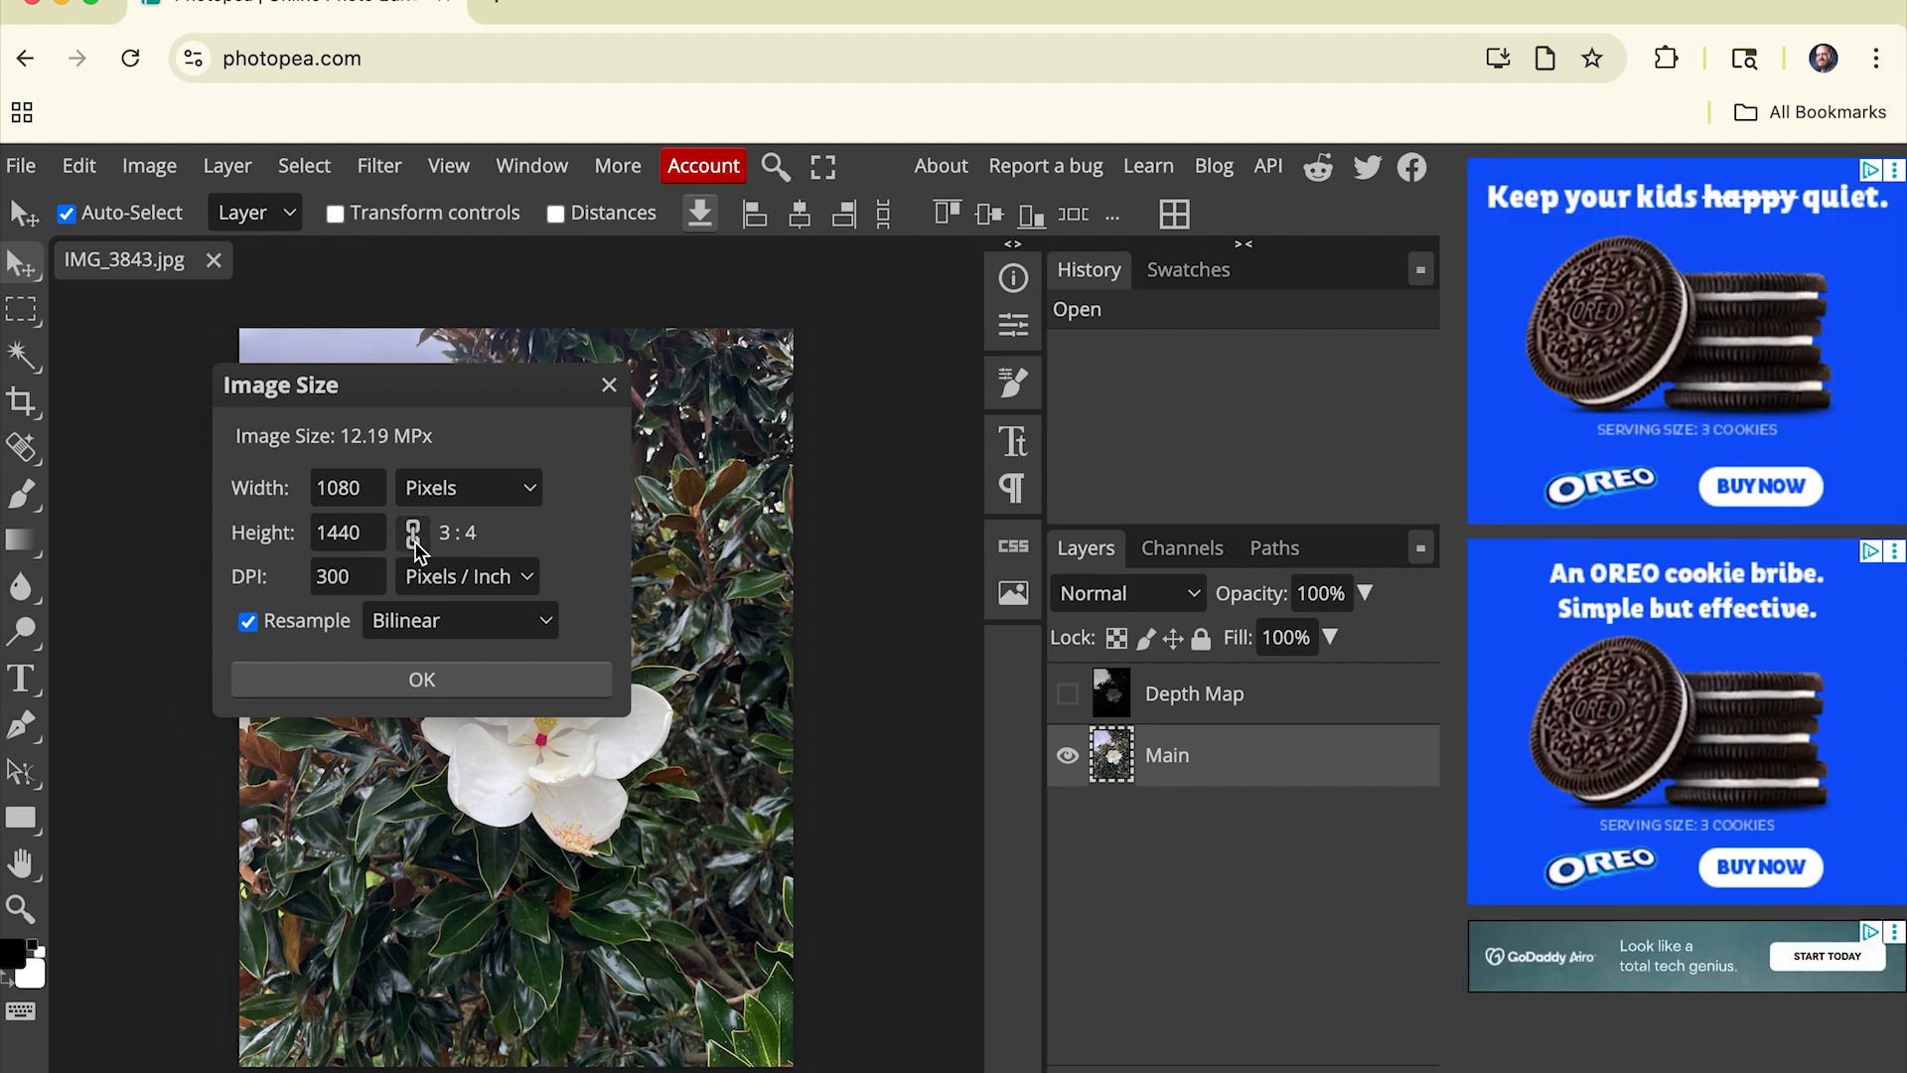
{"action": "left_click", "coordinate": [377, 536]}
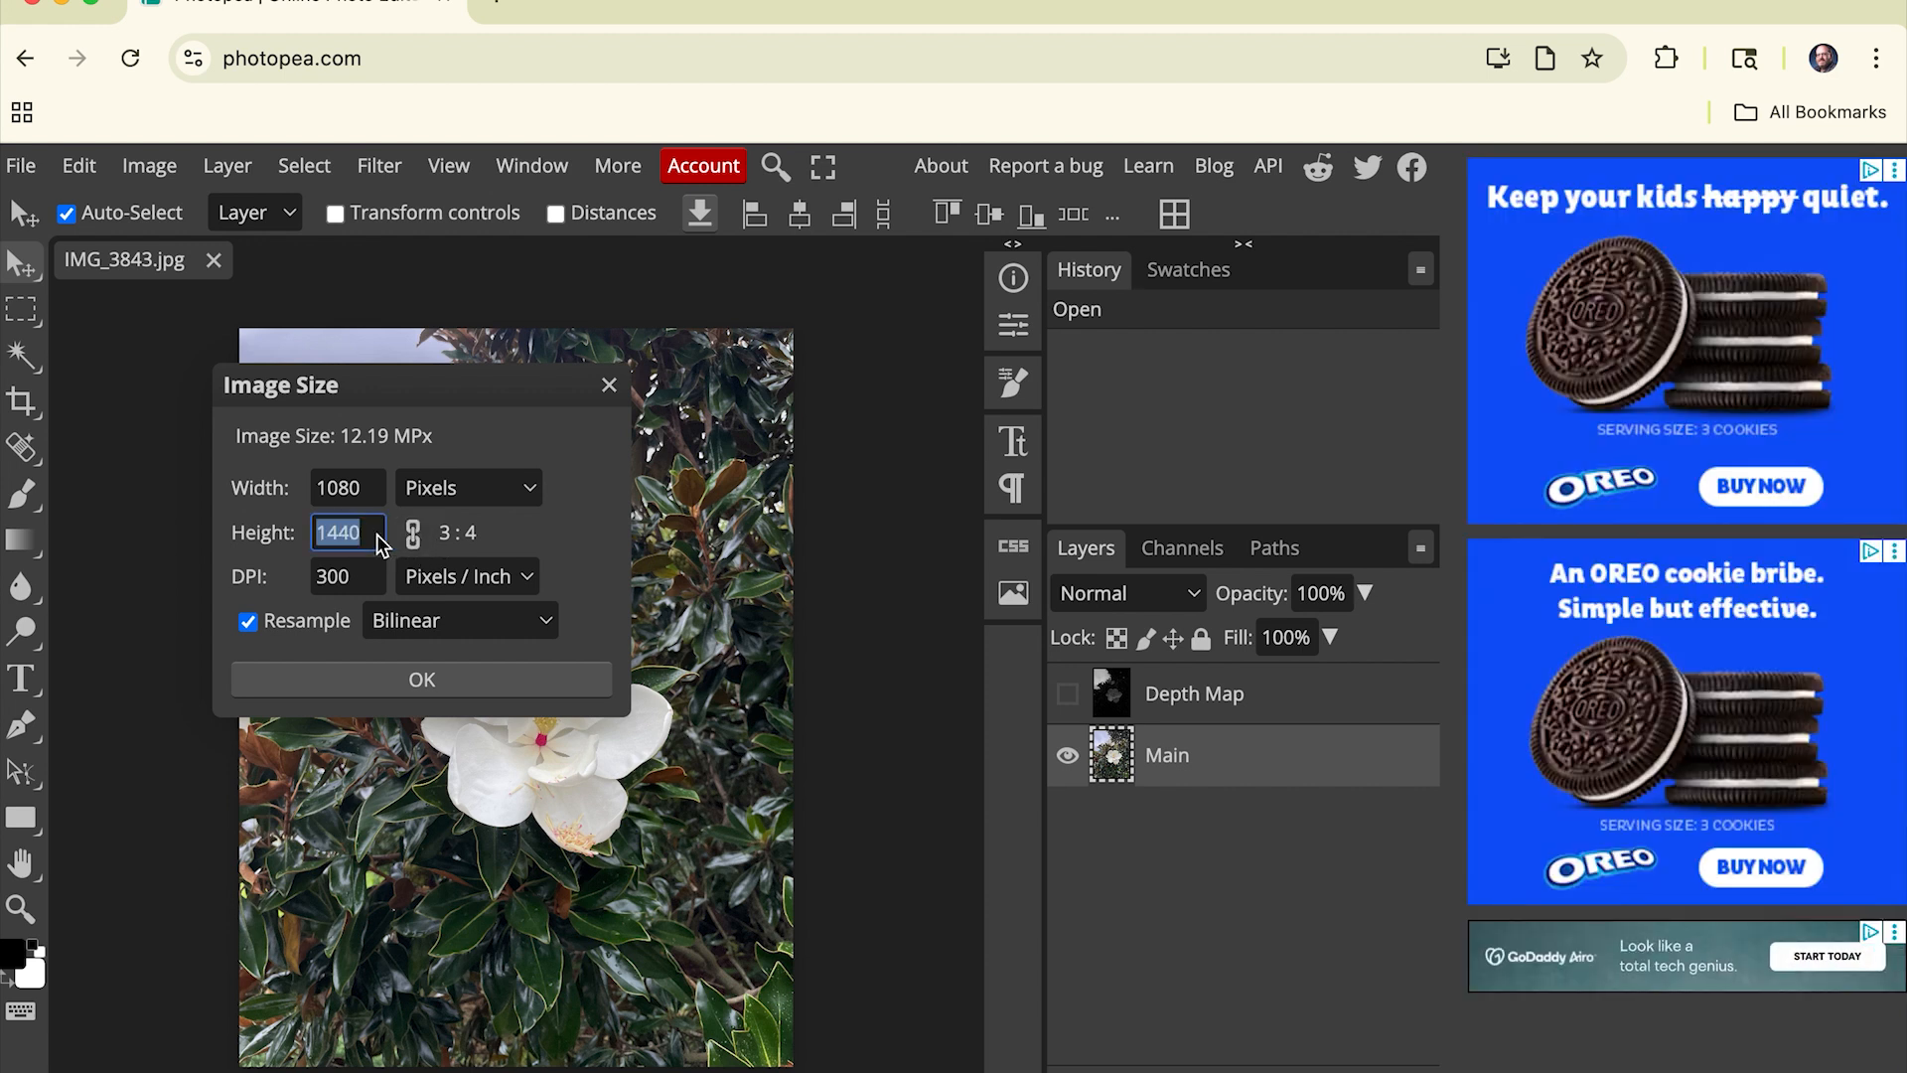
{"action": "type", "text": "192"}
{"action": "left_click", "coordinate": [393, 676]}
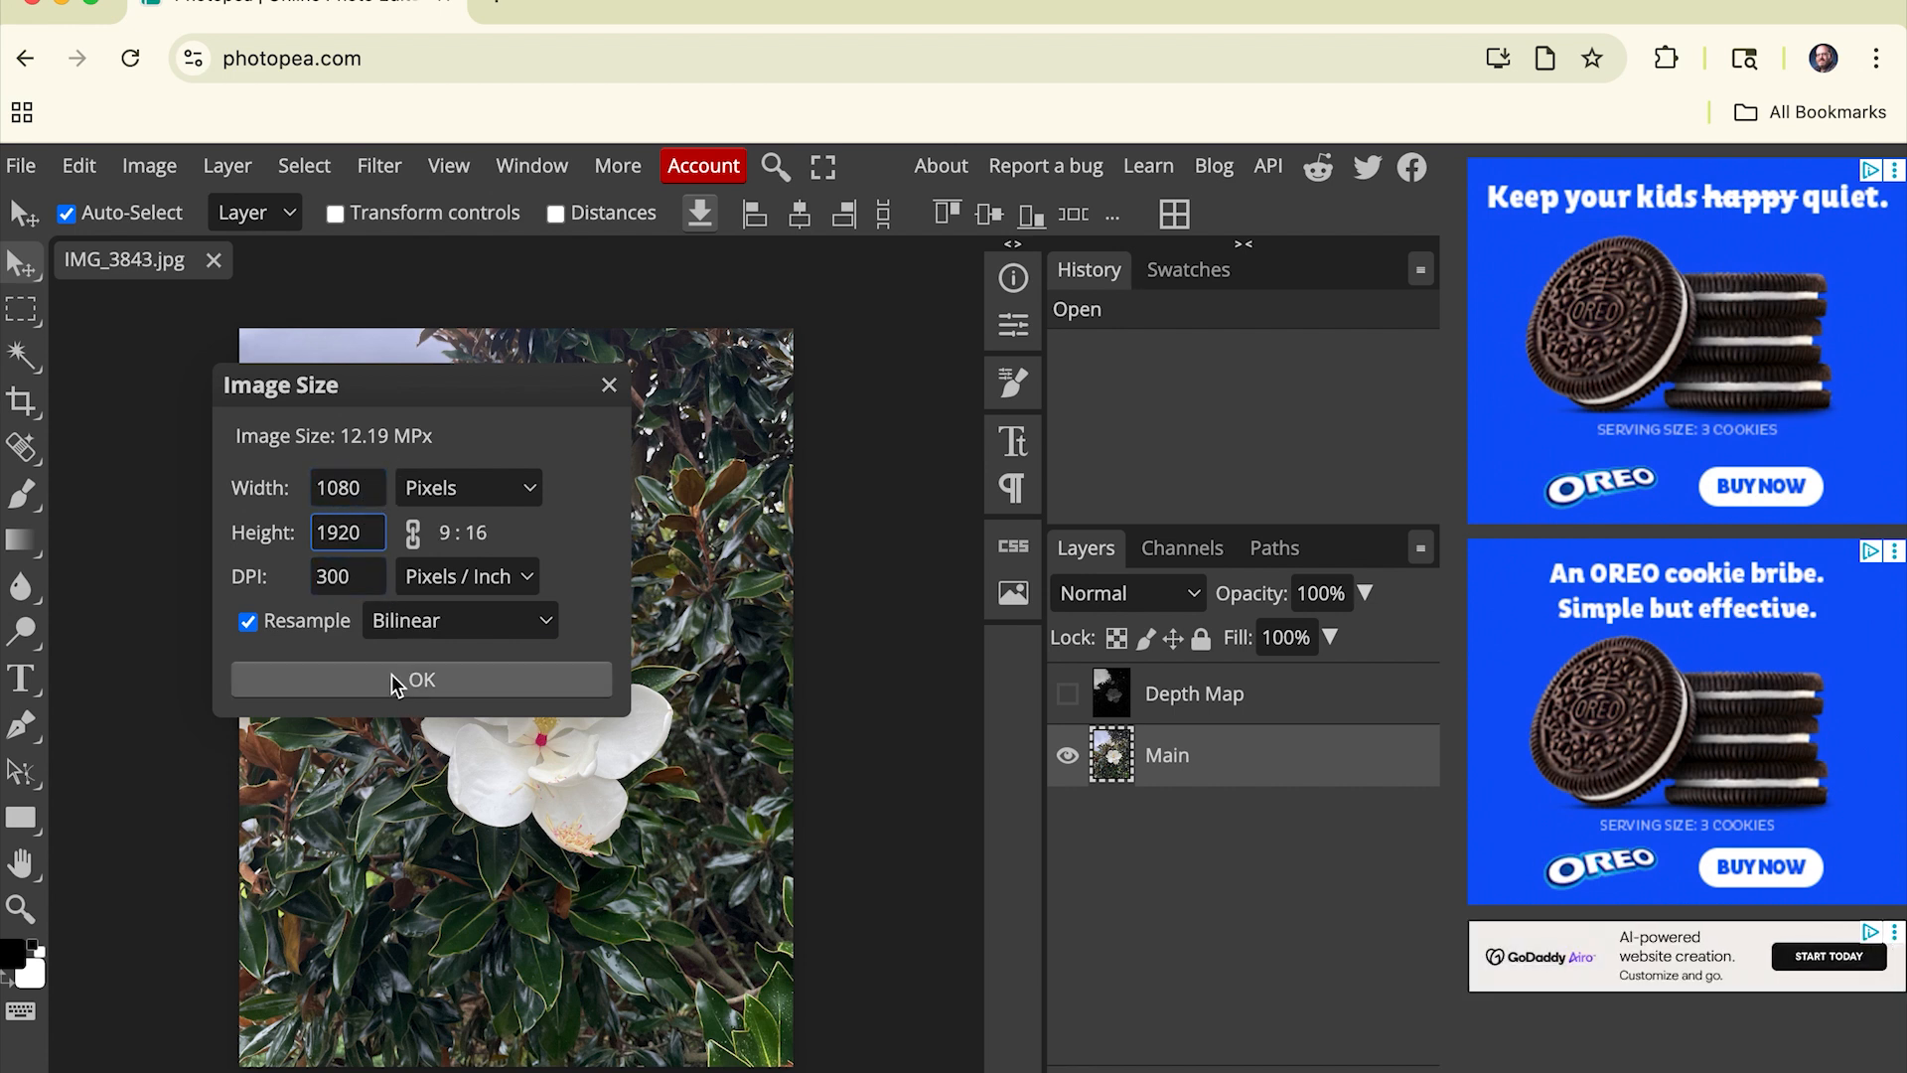
{"action": "left_click", "coordinate": [393, 679]}
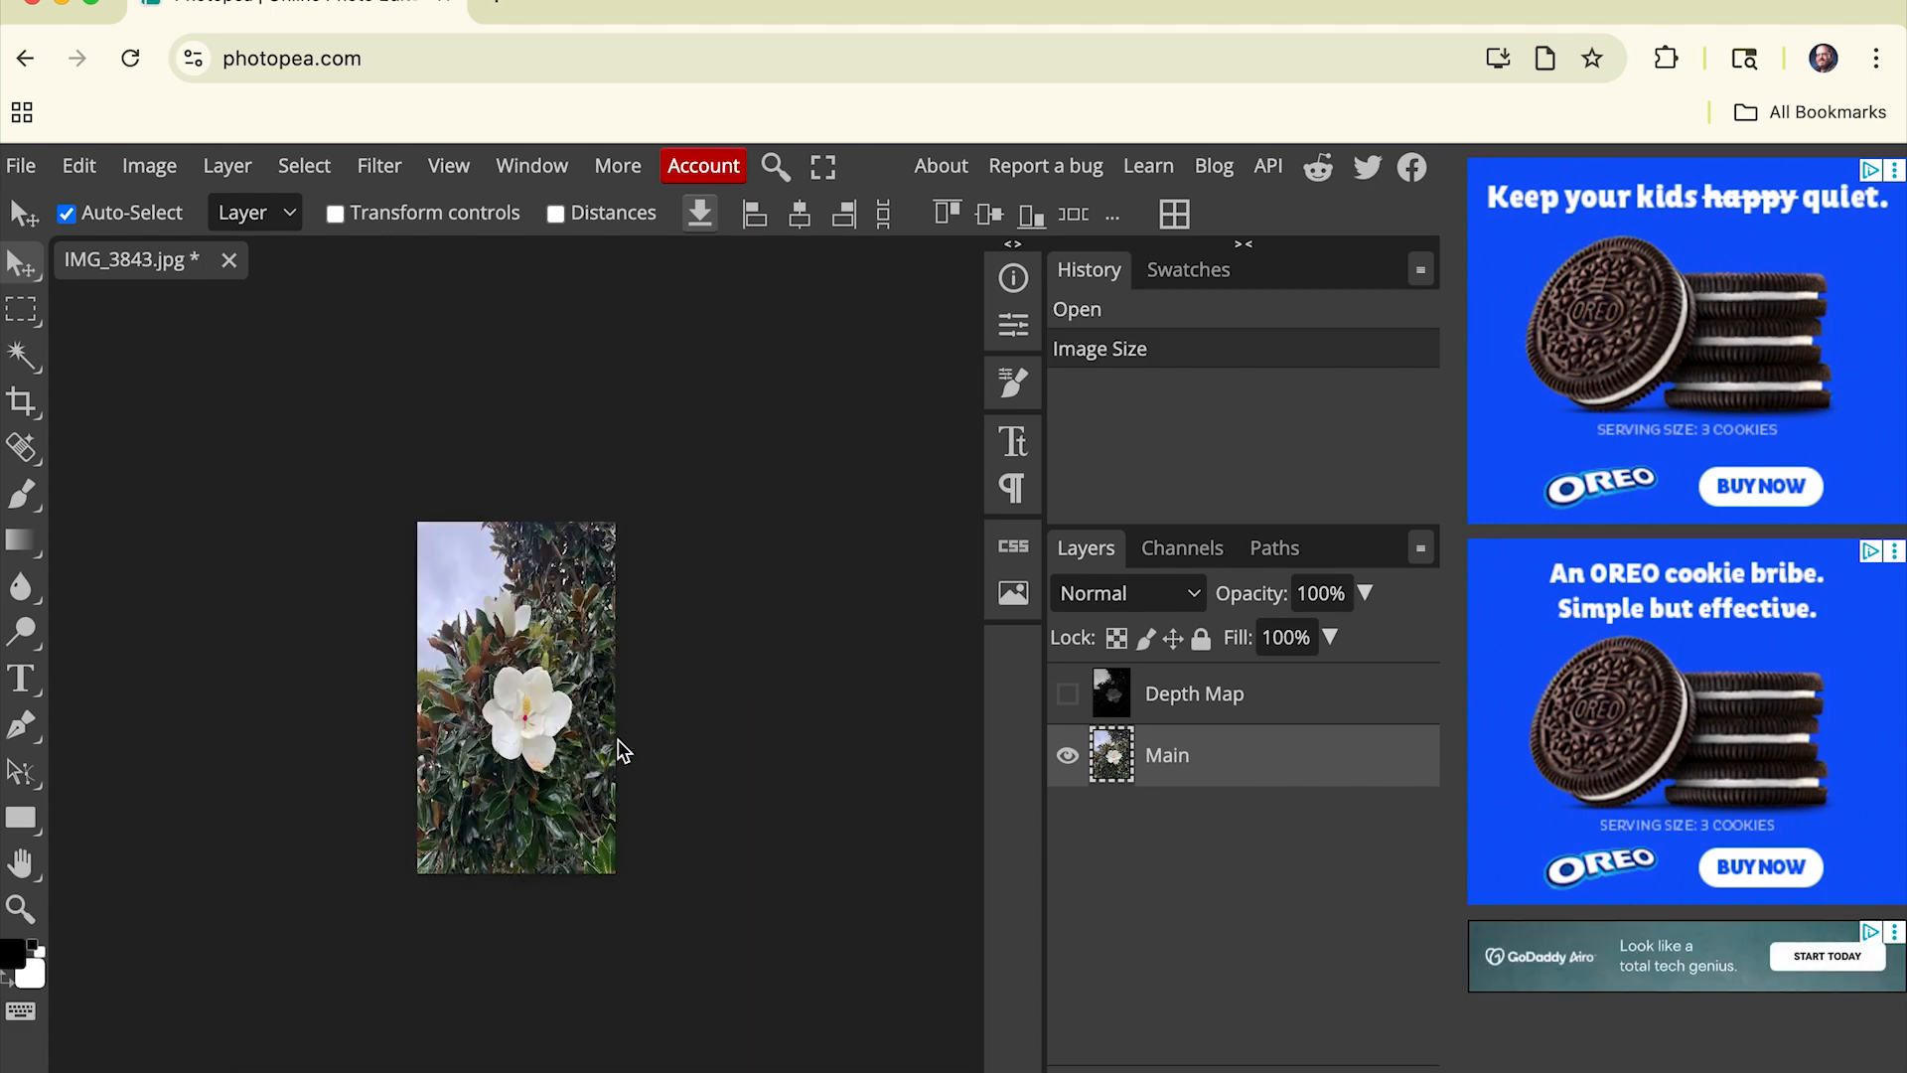
Step: Inspect the resized photo, undo the image resize and fit the whole photo in view
{"action": "scroll", "coordinate": [631, 669], "scroll_direction": "up", "scroll_amount": 2}
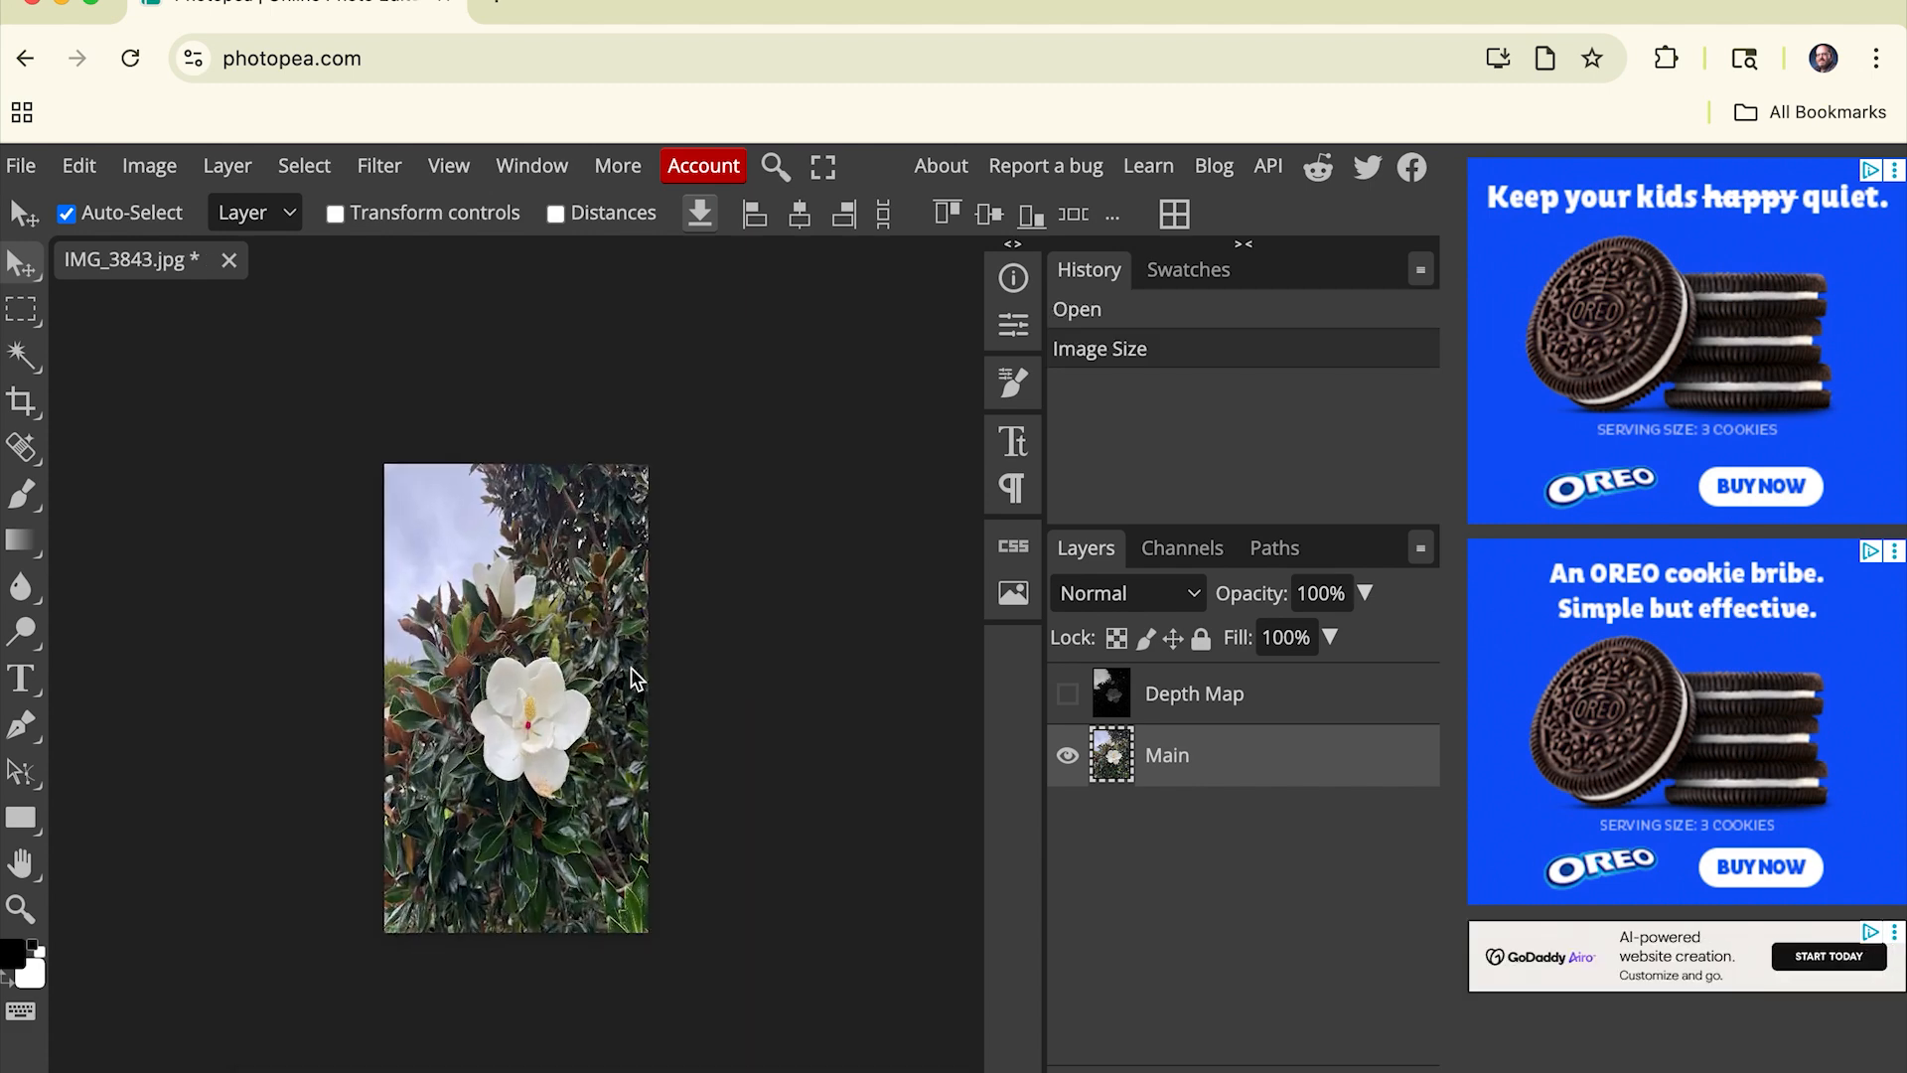
{"action": "scroll", "coordinate": [630, 669], "scroll_direction": "up", "scroll_amount": 2}
{"action": "scroll", "coordinate": [630, 669], "scroll_direction": "down", "scroll_amount": 1}
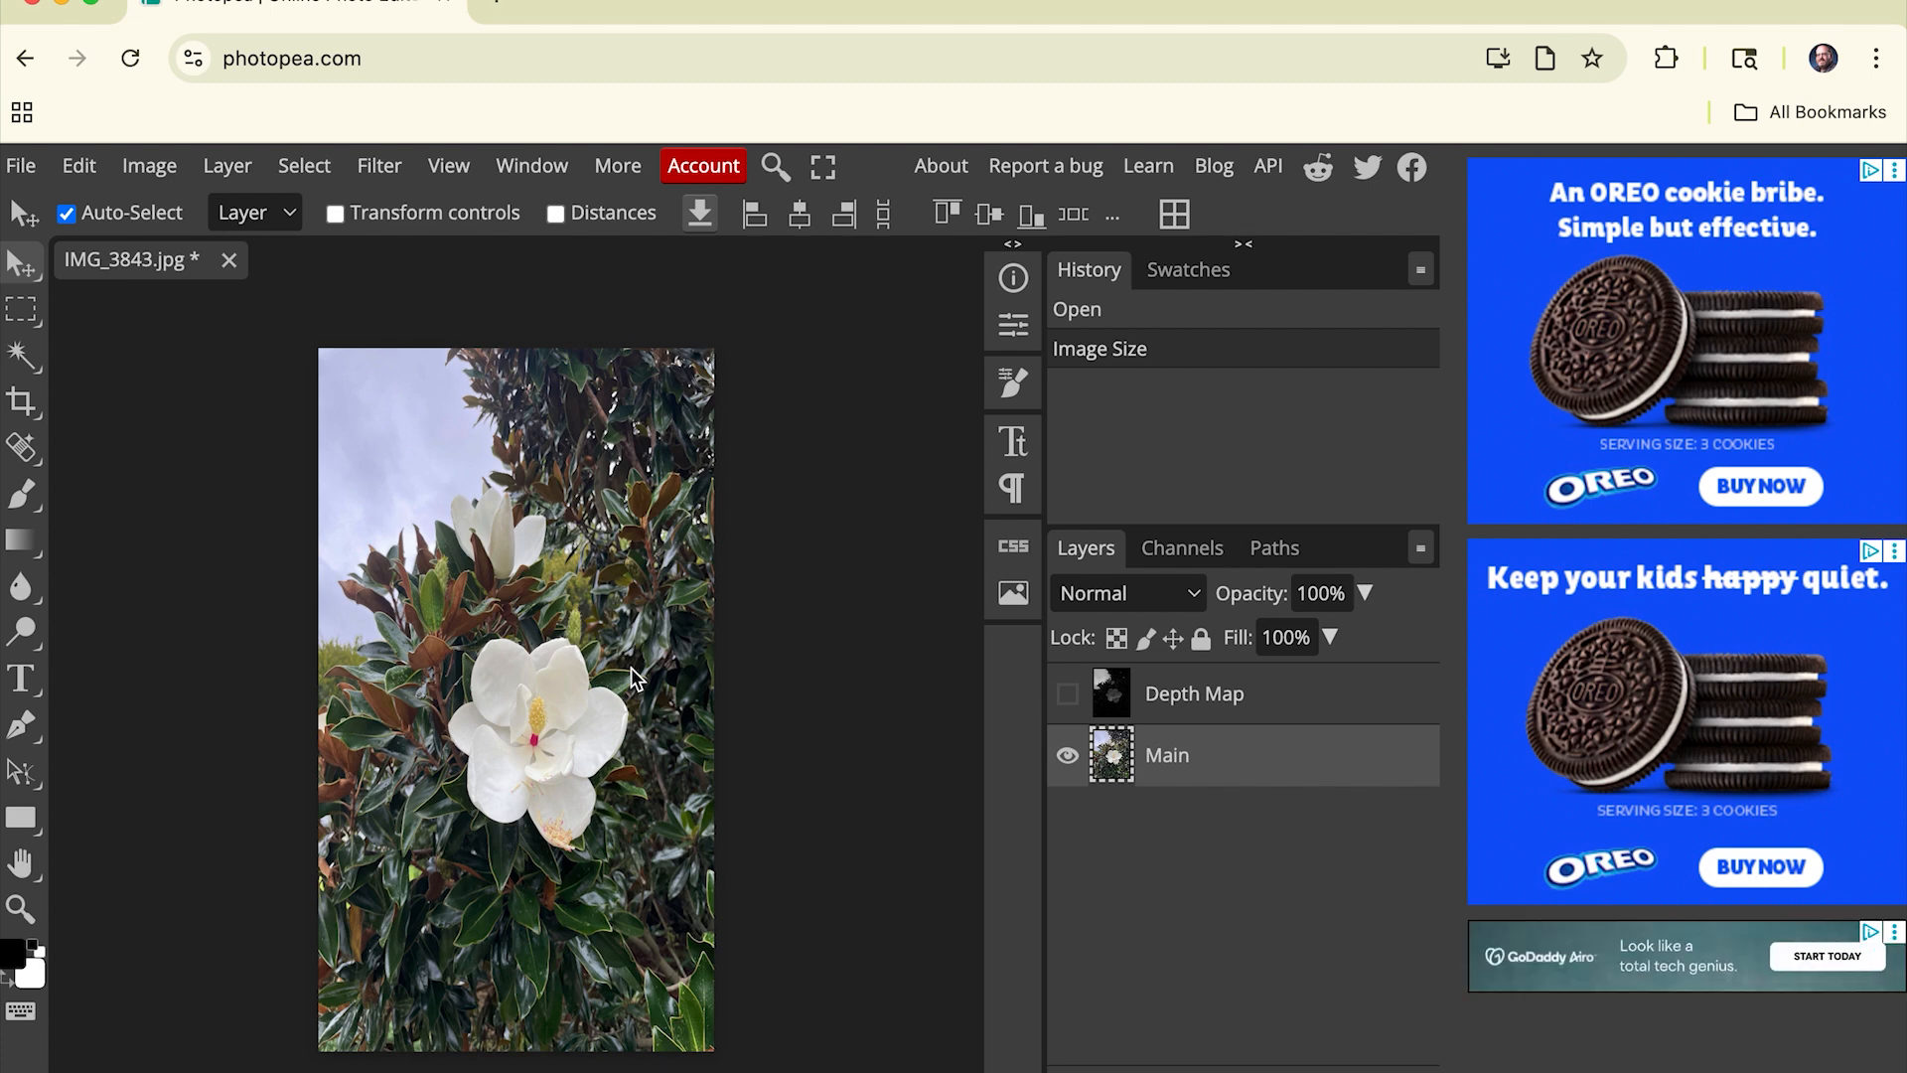
{"action": "key", "text": "ctrl+z"}
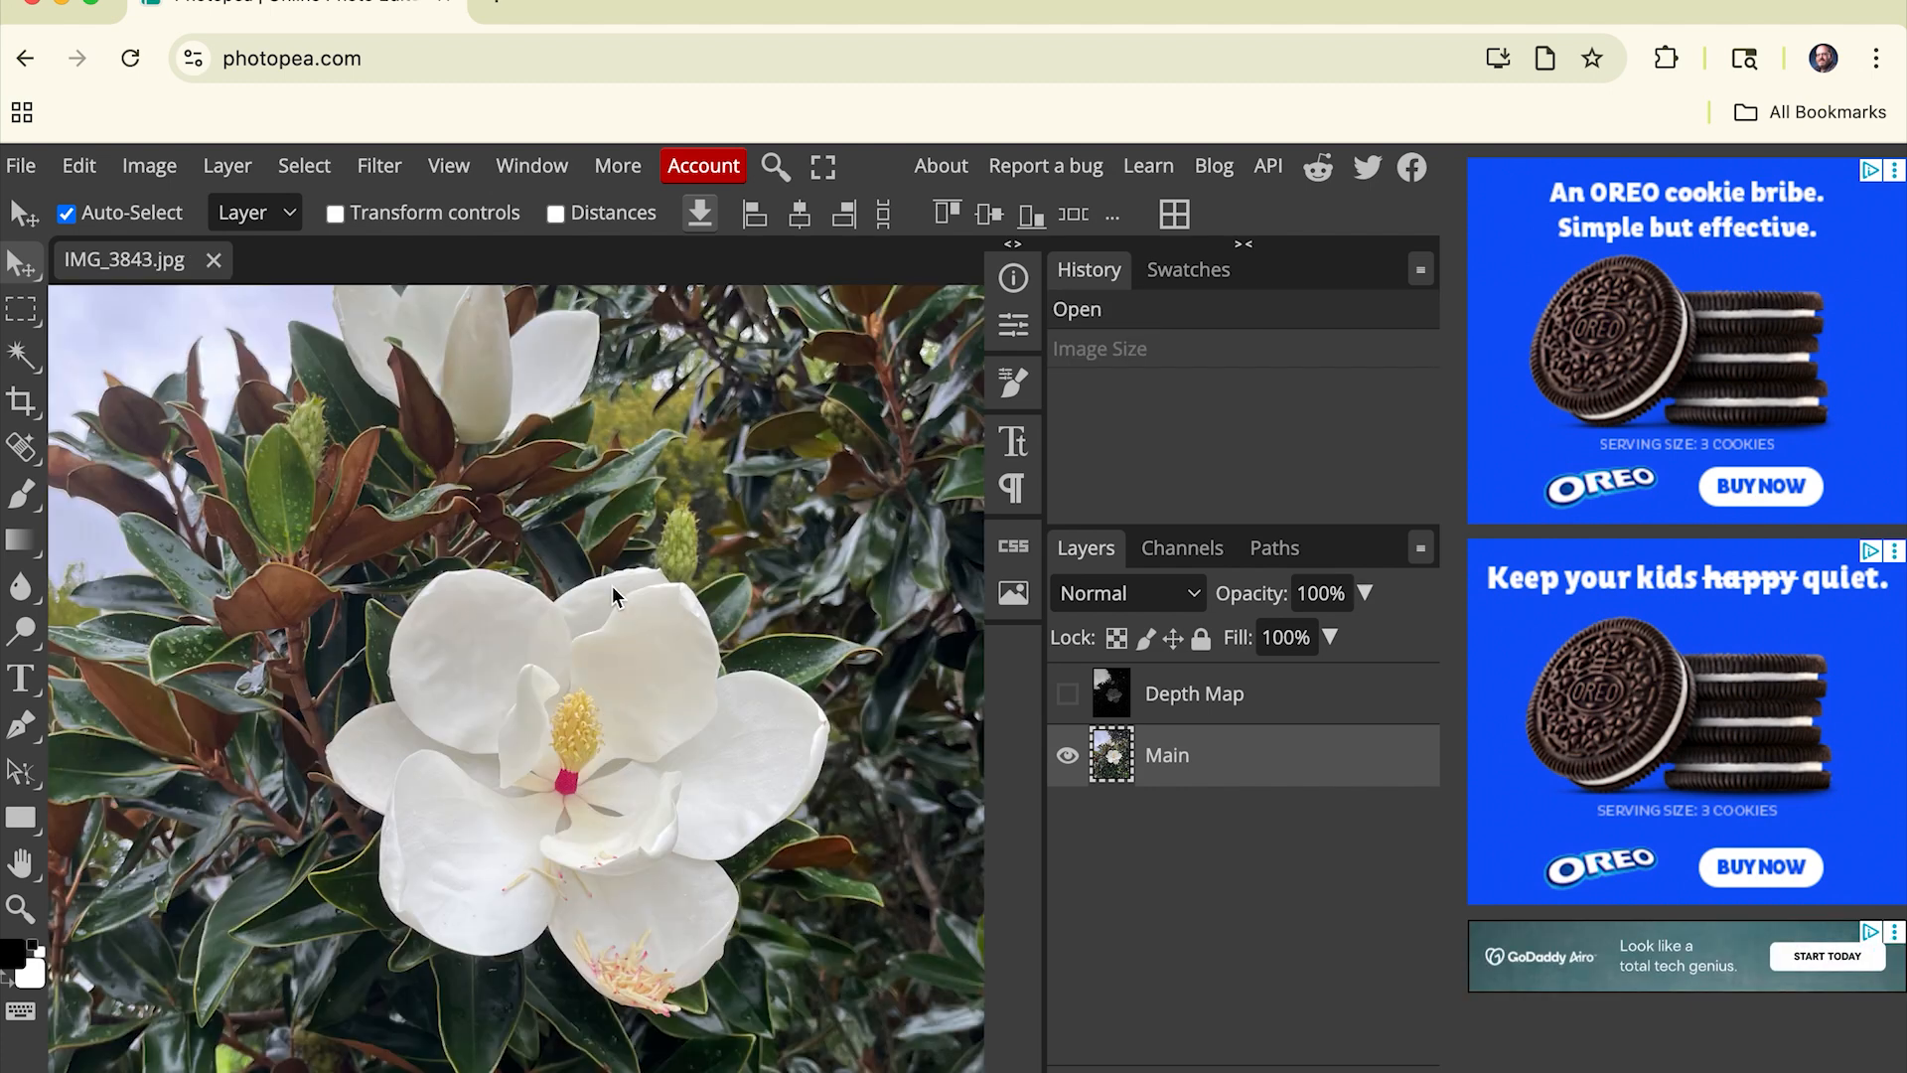
{"action": "key", "text": "ctrl+0"}
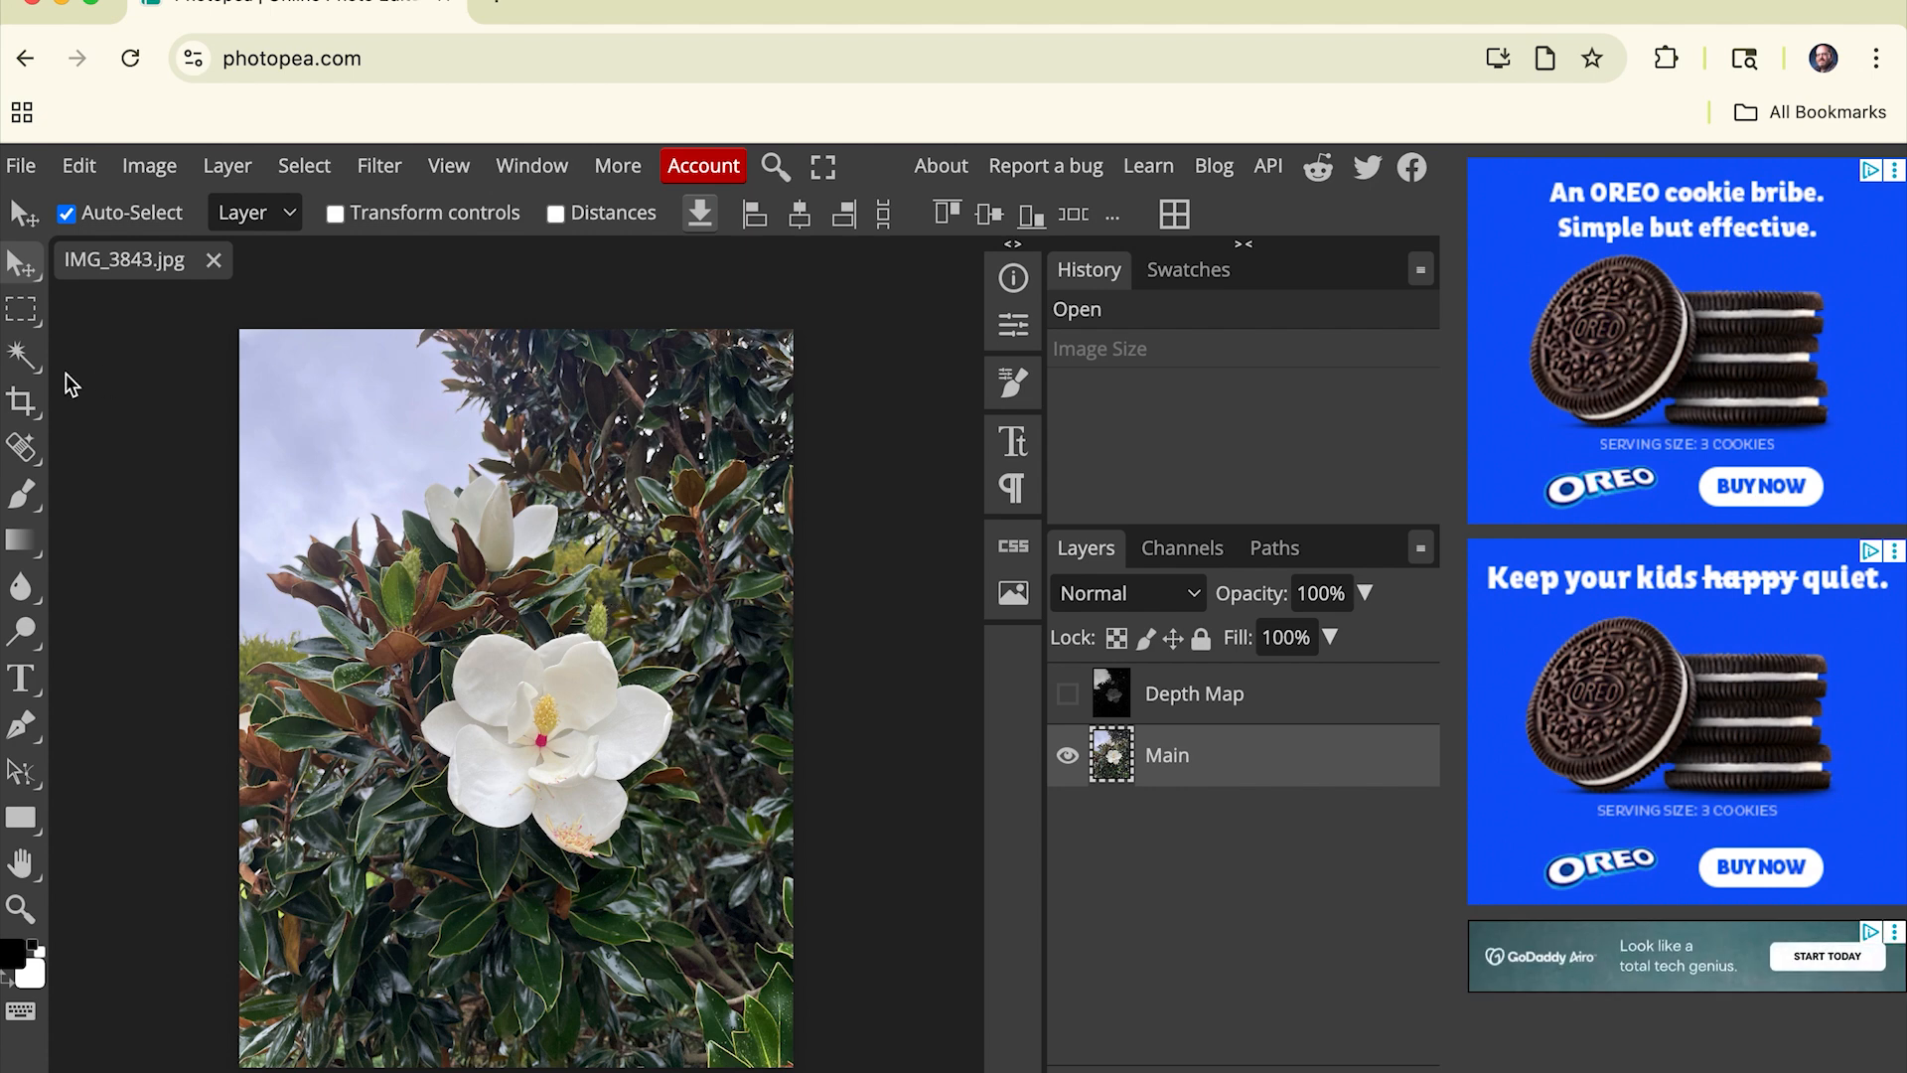
Step: Set up the rectangular selection tool with a fixed ratio of width 9 to height 16
{"action": "left_click", "coordinate": [22, 311]}
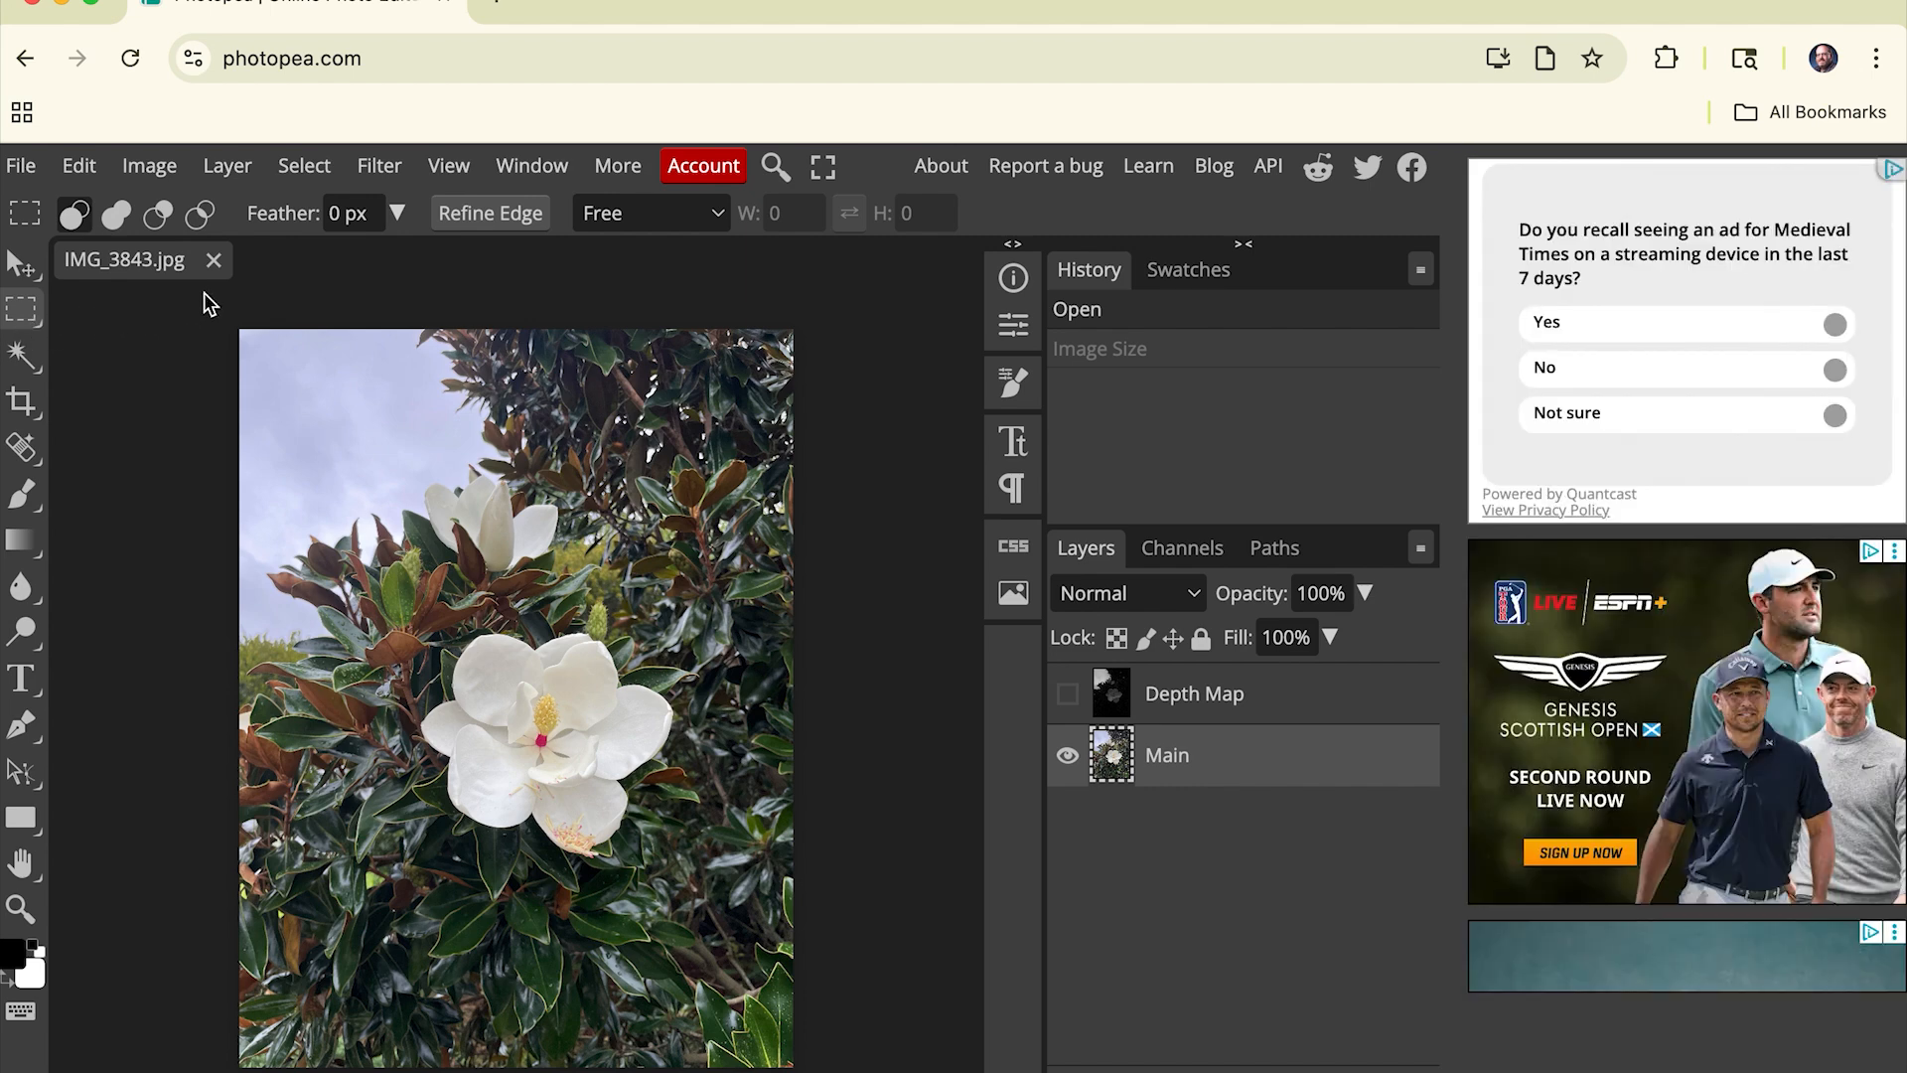
{"action": "left_click", "coordinate": [641, 218]}
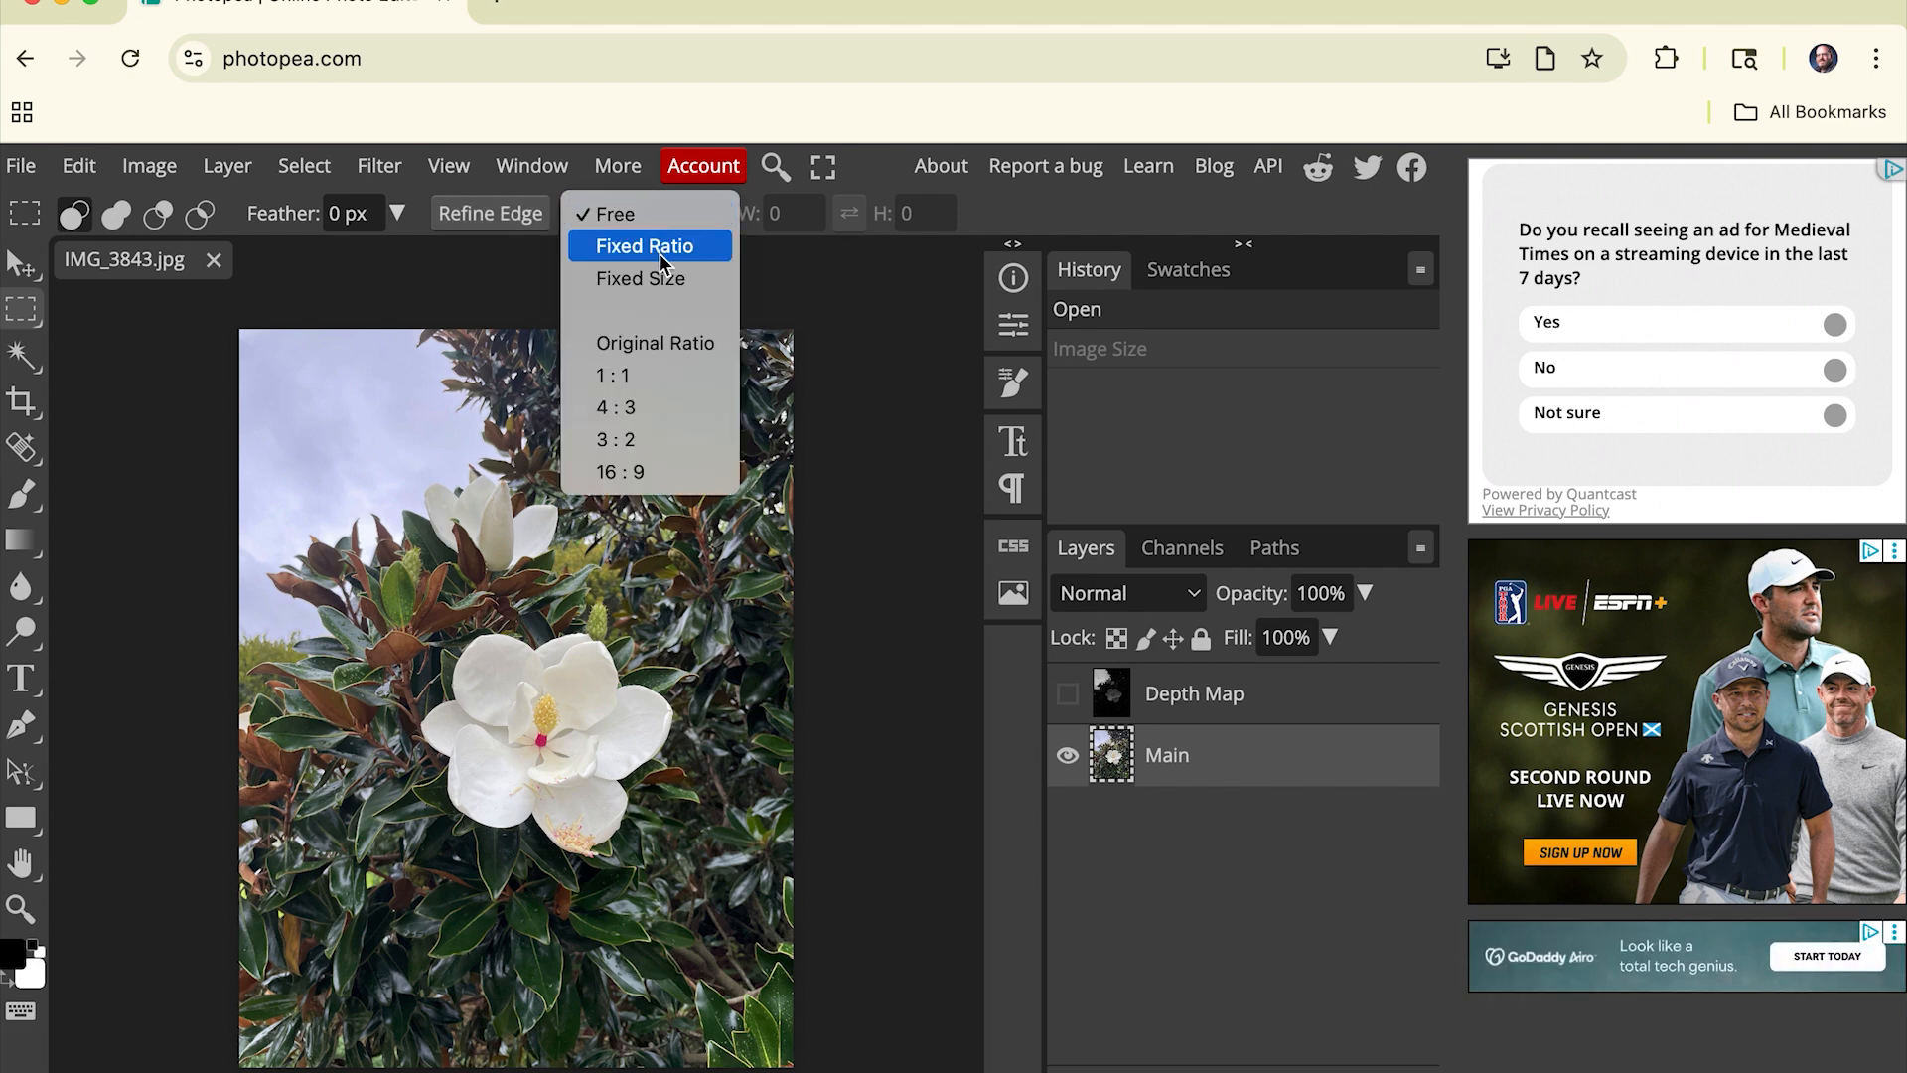
{"action": "left_click", "coordinate": [660, 254]}
{"action": "left_click", "coordinate": [789, 215]}
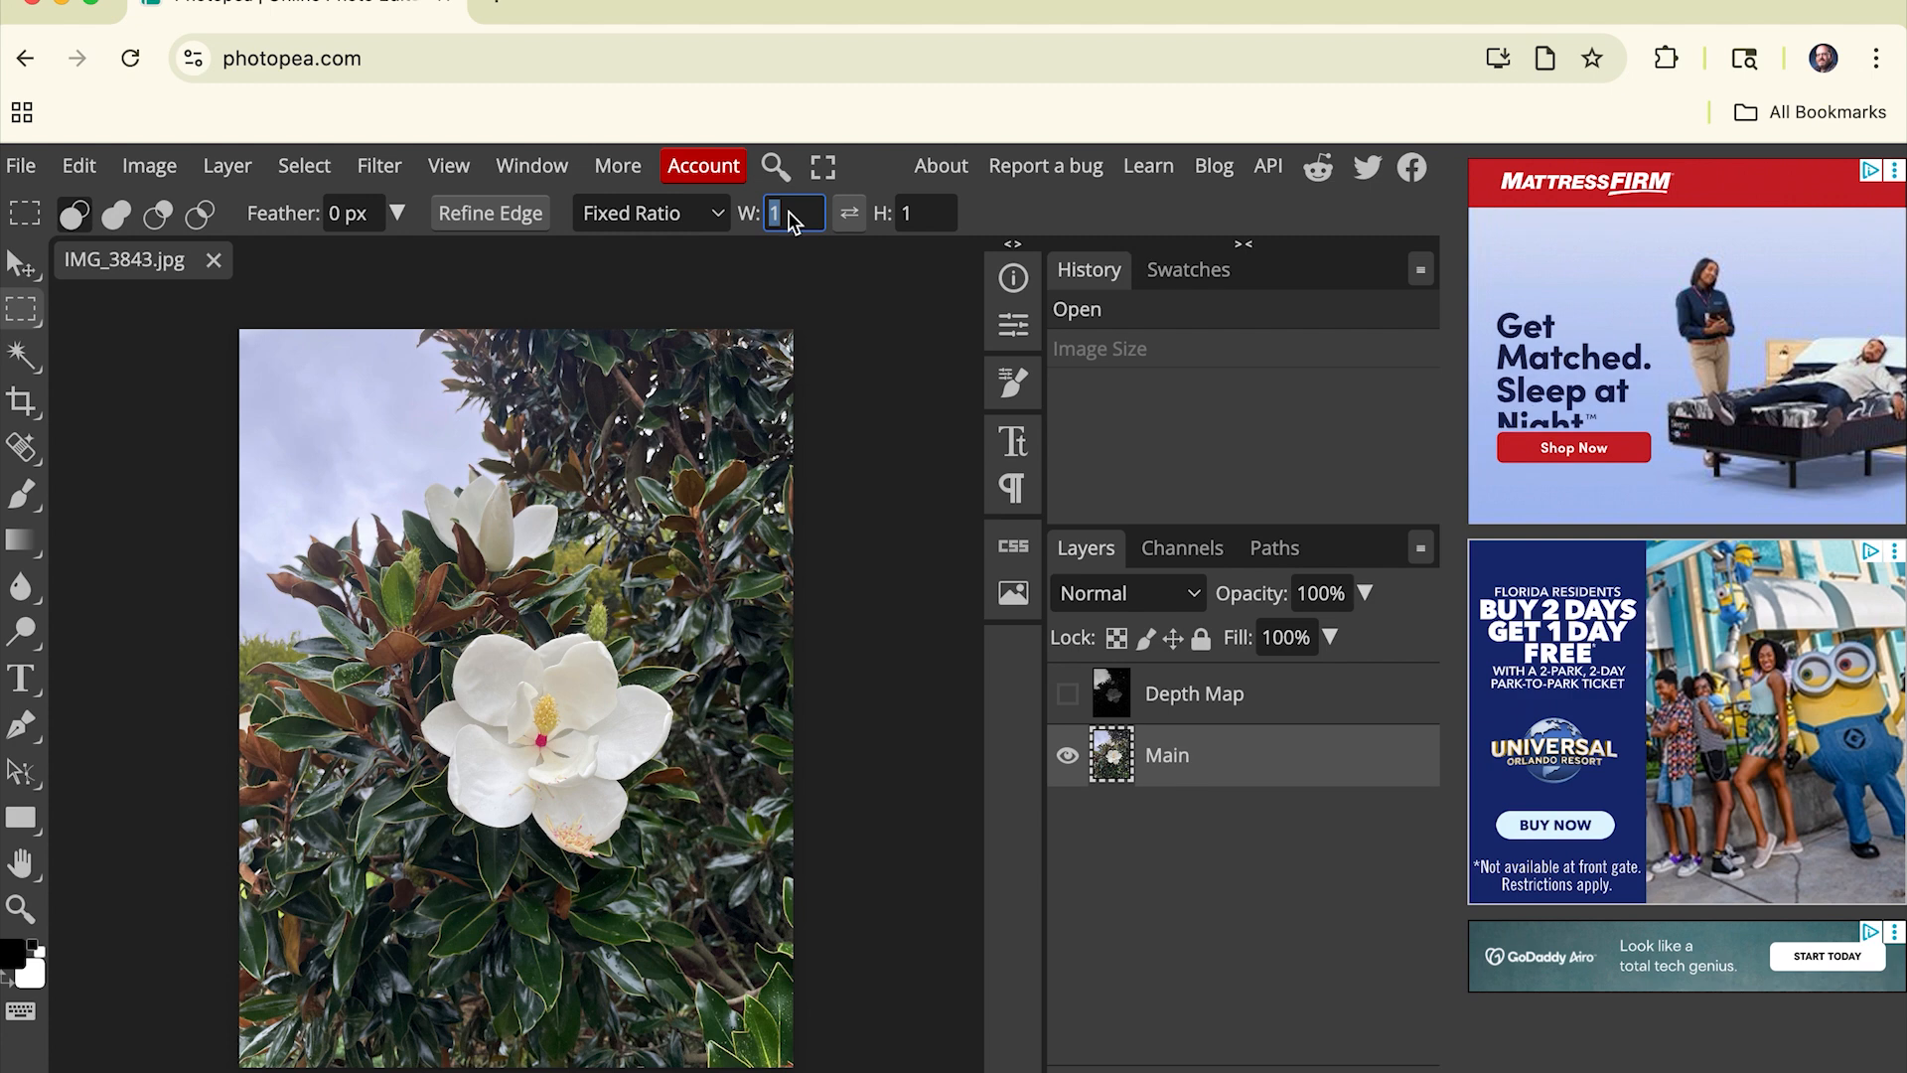
{"action": "type", "text": "9"}
{"action": "left_click", "coordinate": [909, 215]}
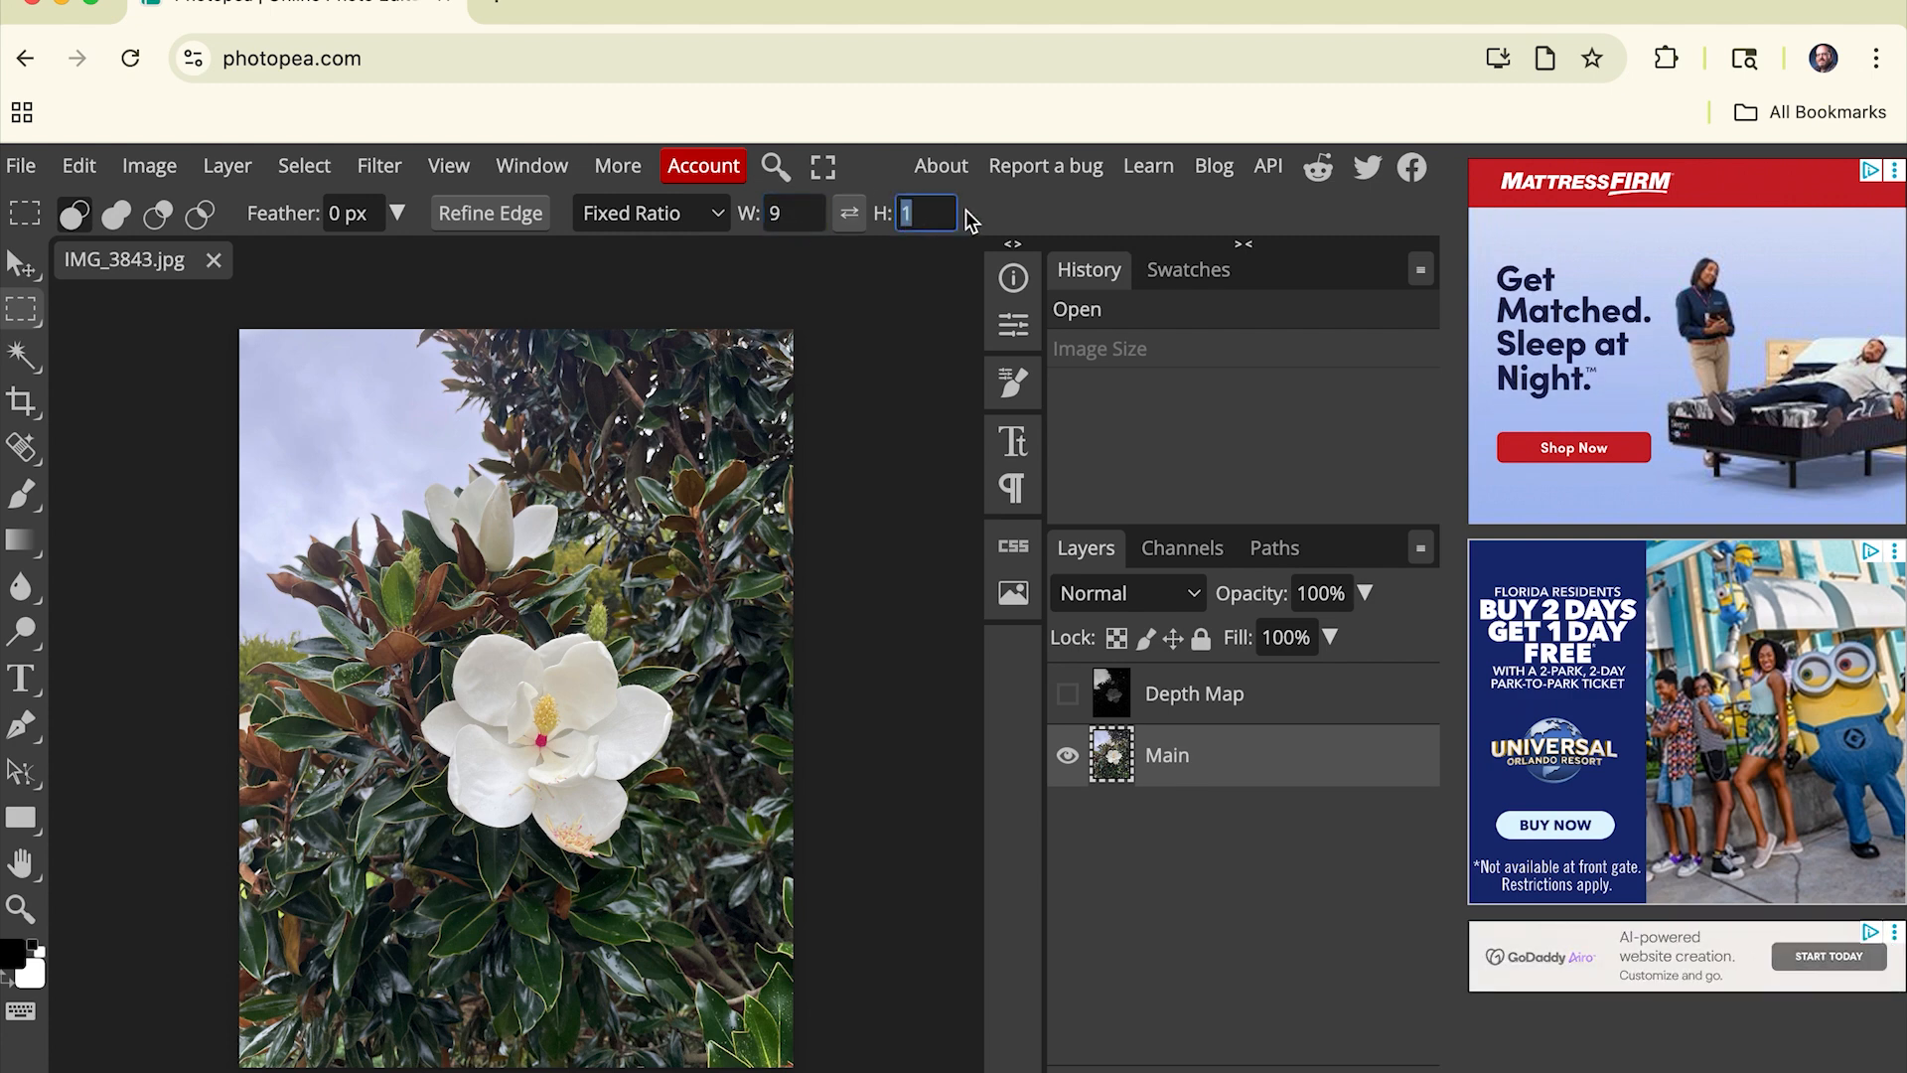
{"action": "type", "text": "16"}
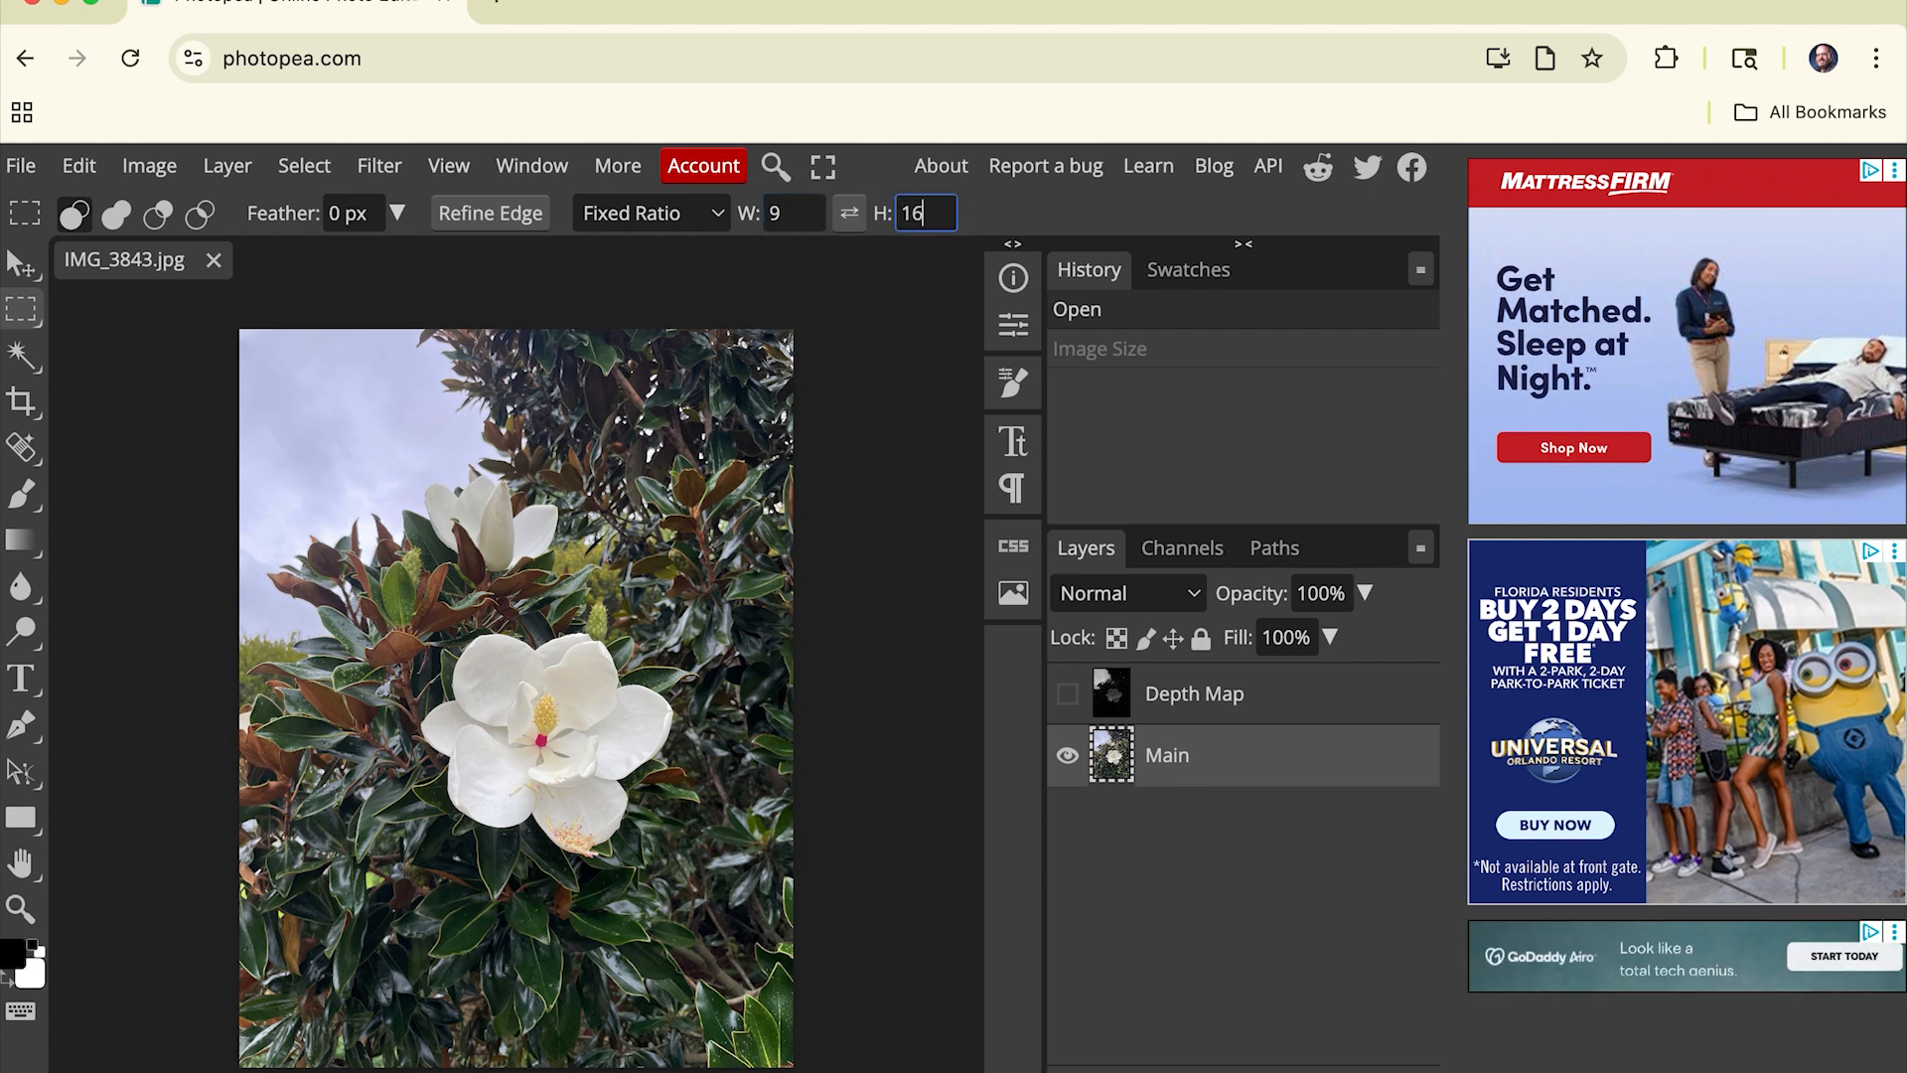
{"action": "left_click", "coordinate": [1020, 227]}
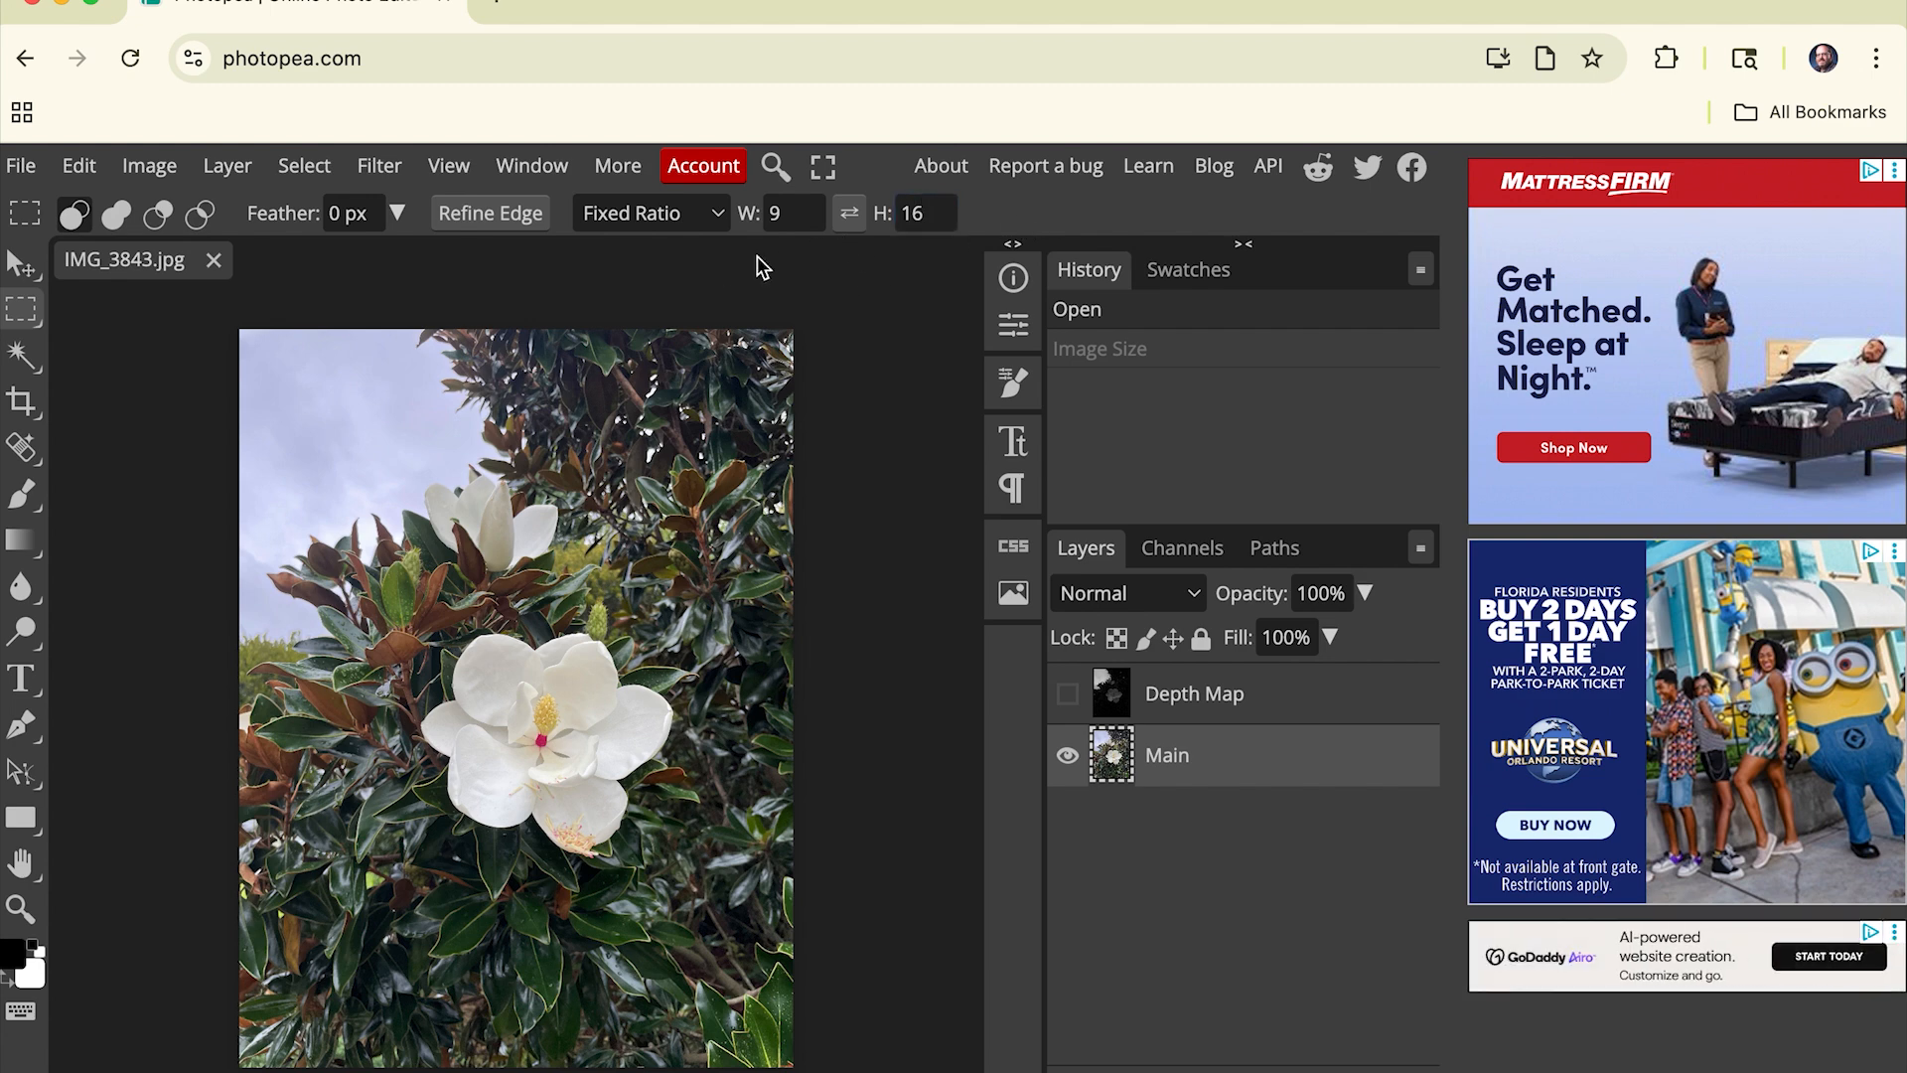
Step: Select a 9:16 area spanning nearly the photo's full height with the large flower inside, and copy it
{"action": "left_click_drag", "start_coordinate": [301, 408], "coordinate": [984, 1071]}
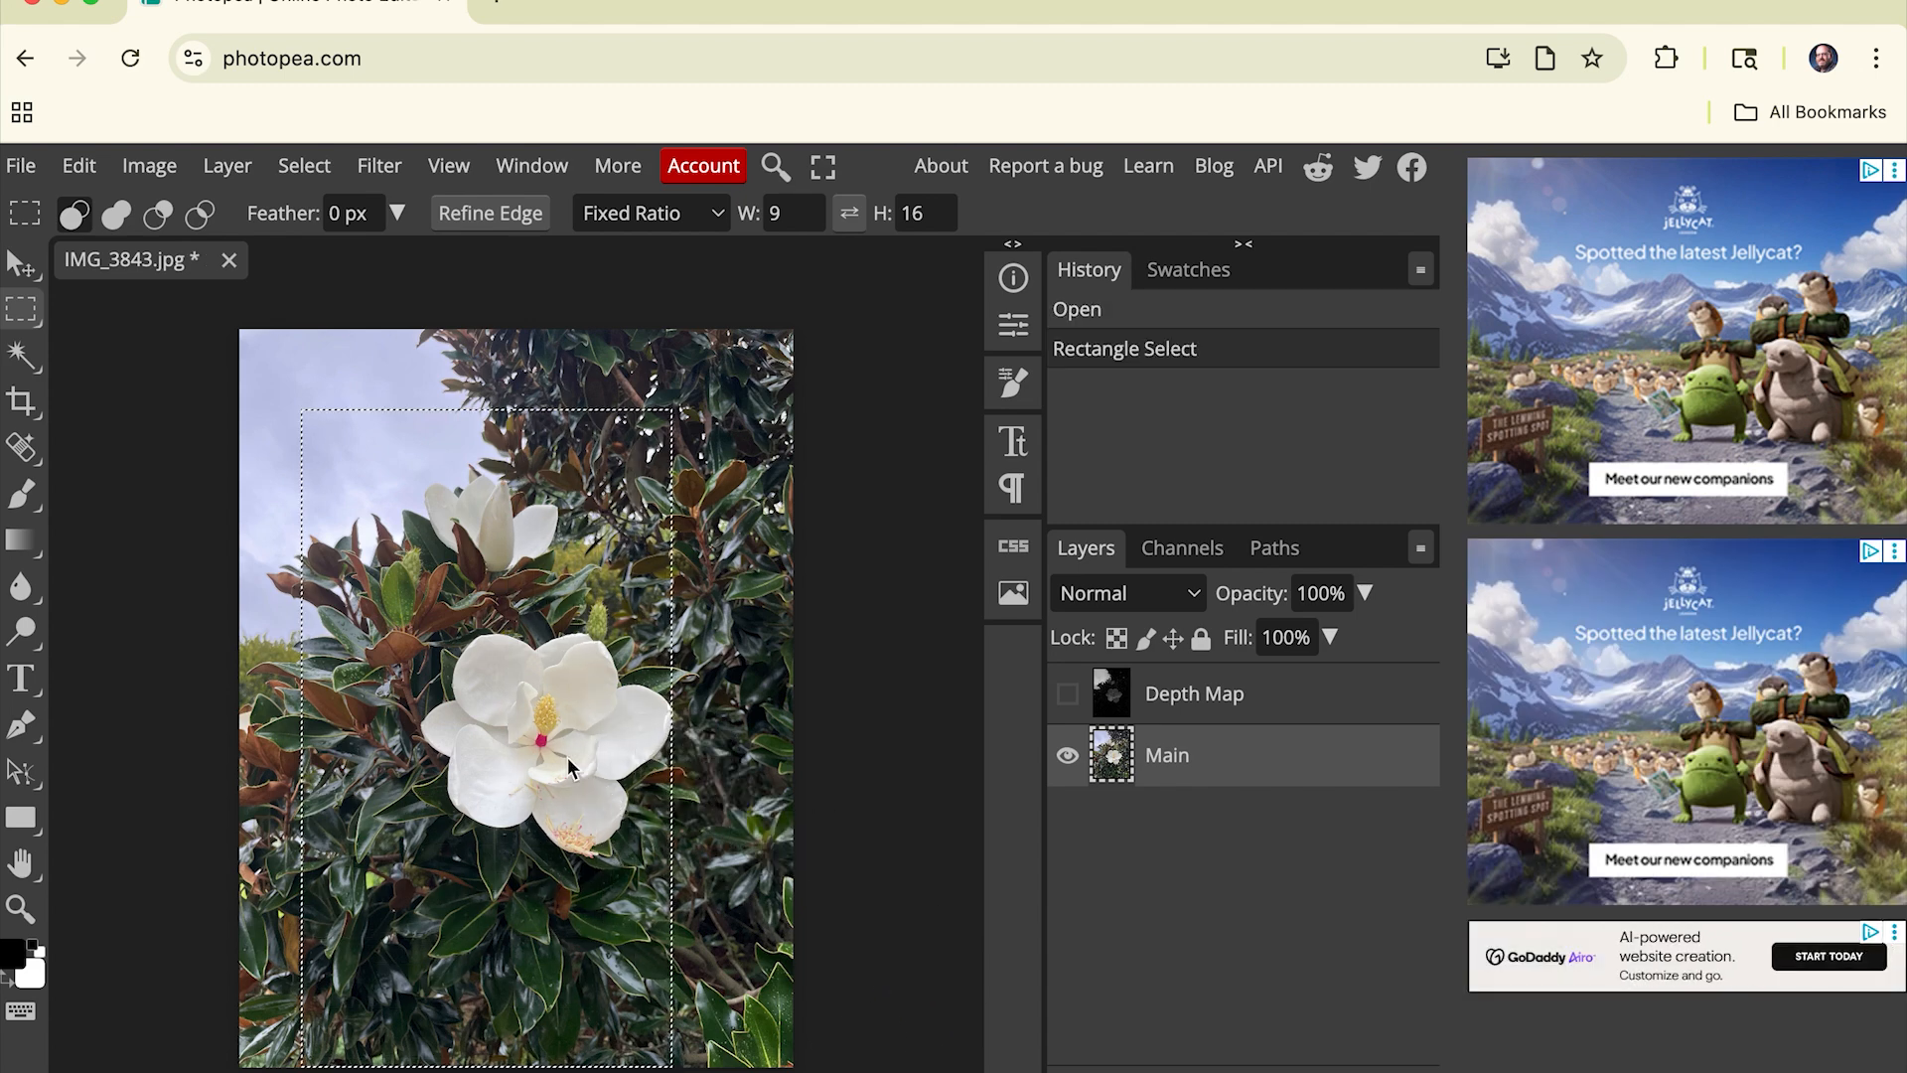
{"action": "left_click_drag", "start_coordinate": [545, 720], "coordinate": [587, 713]}
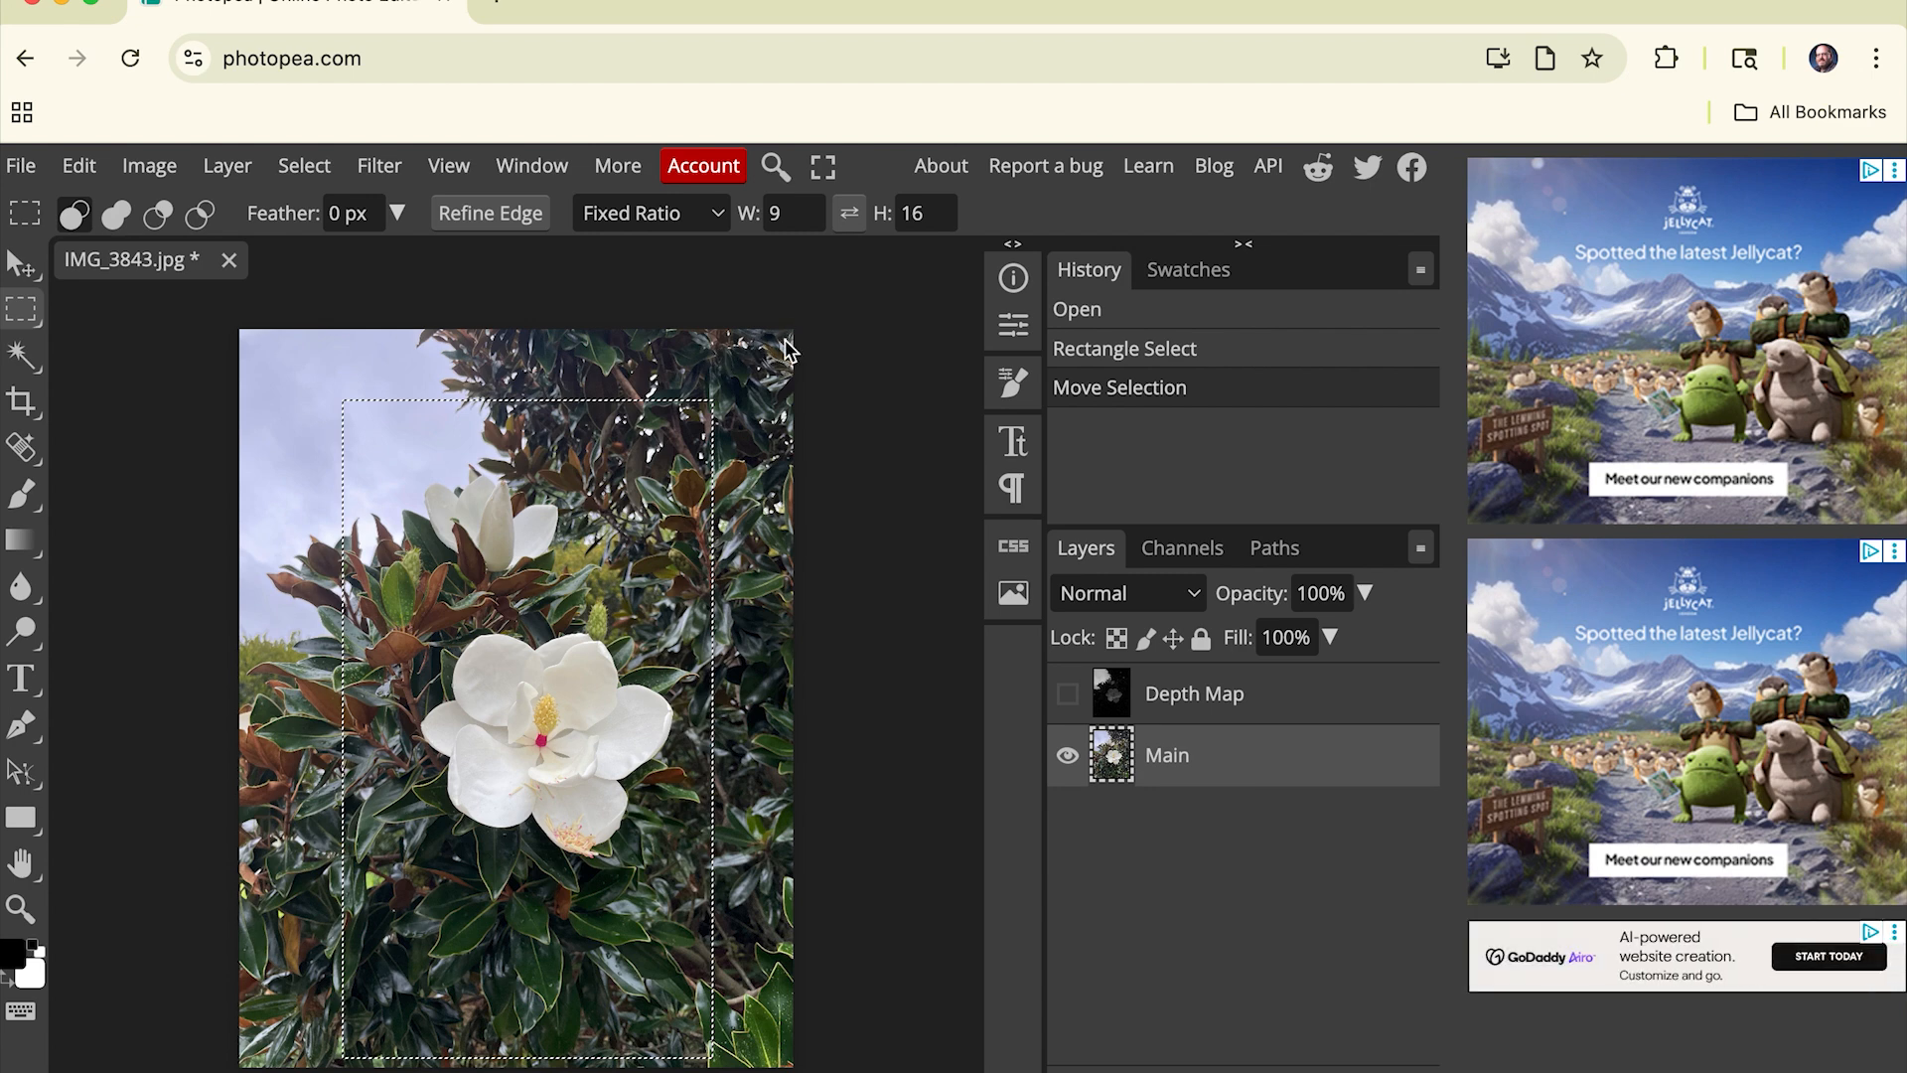
{"action": "left_click_drag", "start_coordinate": [792, 338], "coordinate": [383, 1068]}
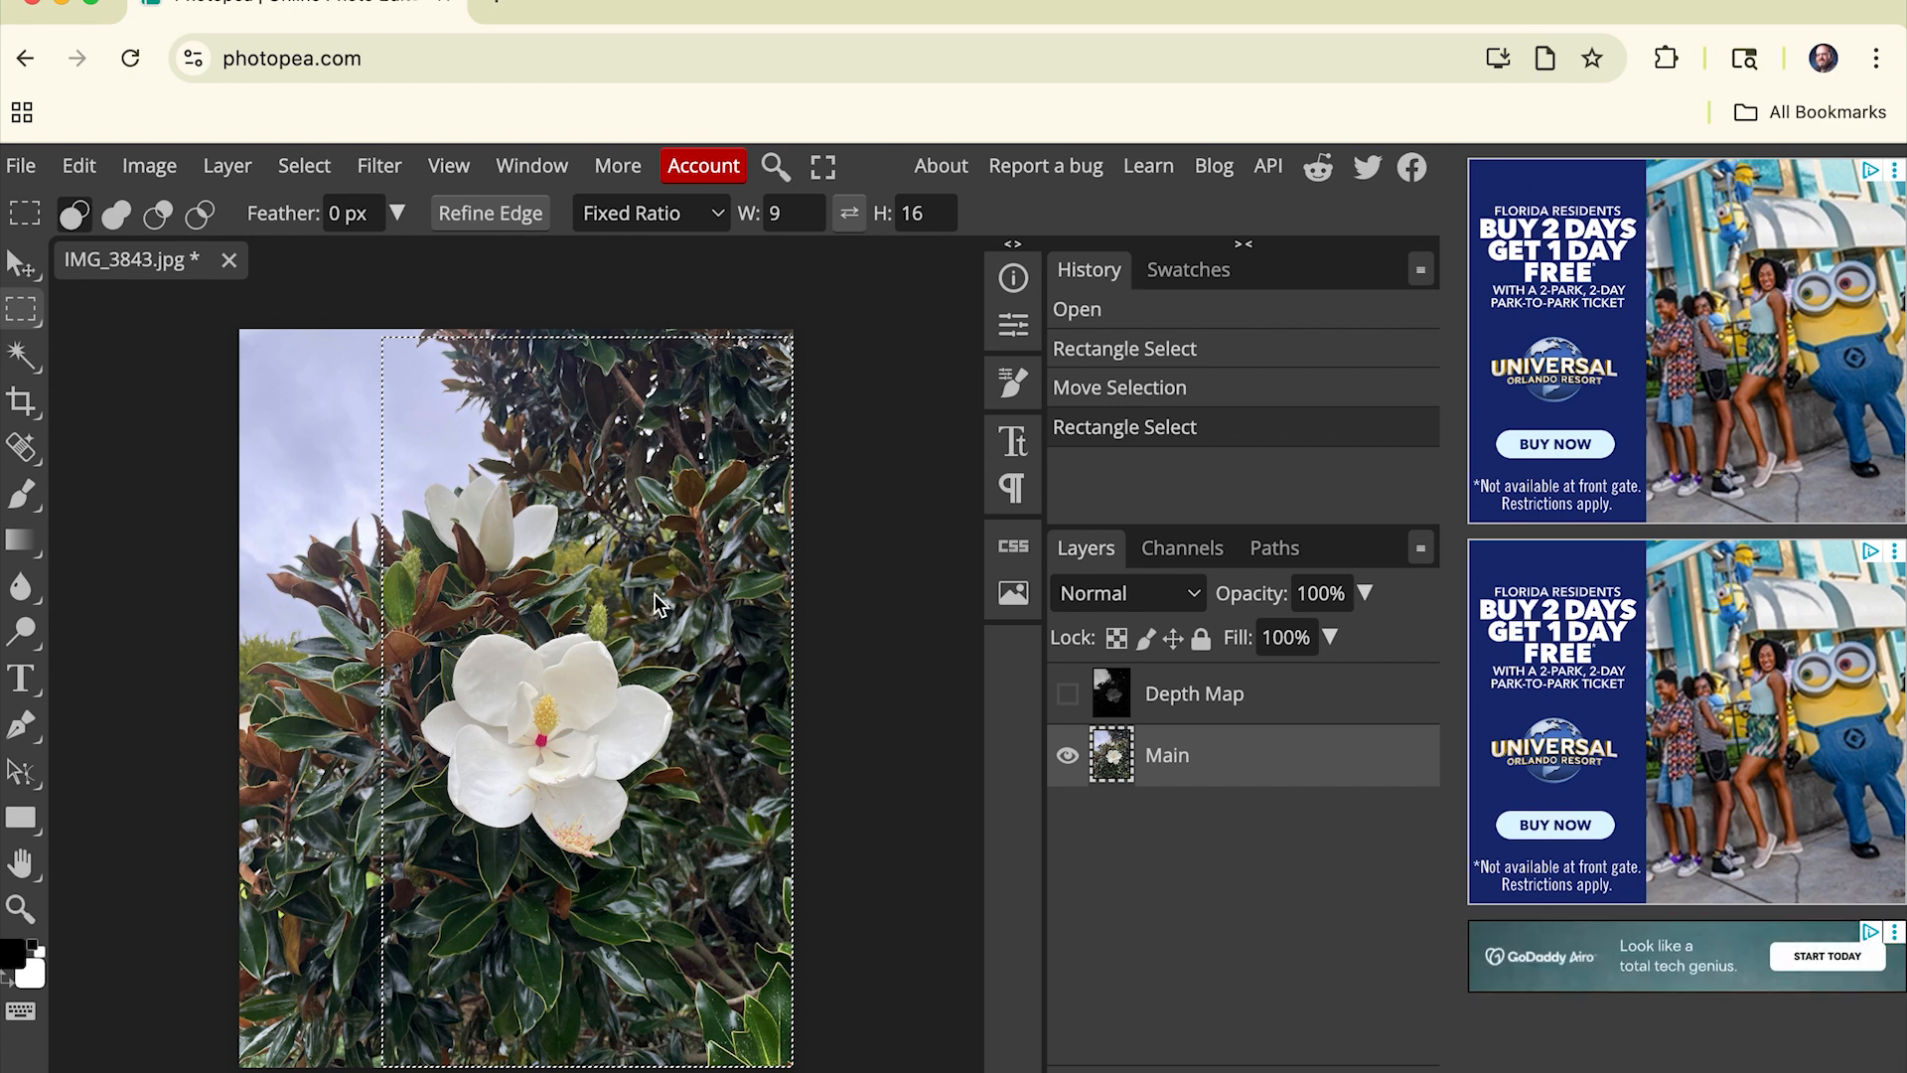
{"action": "mouse_move", "coordinate": [627, 599]}
{"action": "left_mouse_down"}
{"action": "mouse_move", "coordinate": [584, 594]}
{"action": "mouse_move", "coordinate": [675, 592]}
{"action": "mouse_move", "coordinate": [574, 602]}
{"action": "mouse_move", "coordinate": [551, 584]}
{"action": "mouse_move", "coordinate": [641, 601]}
{"action": "left_mouse_up"}
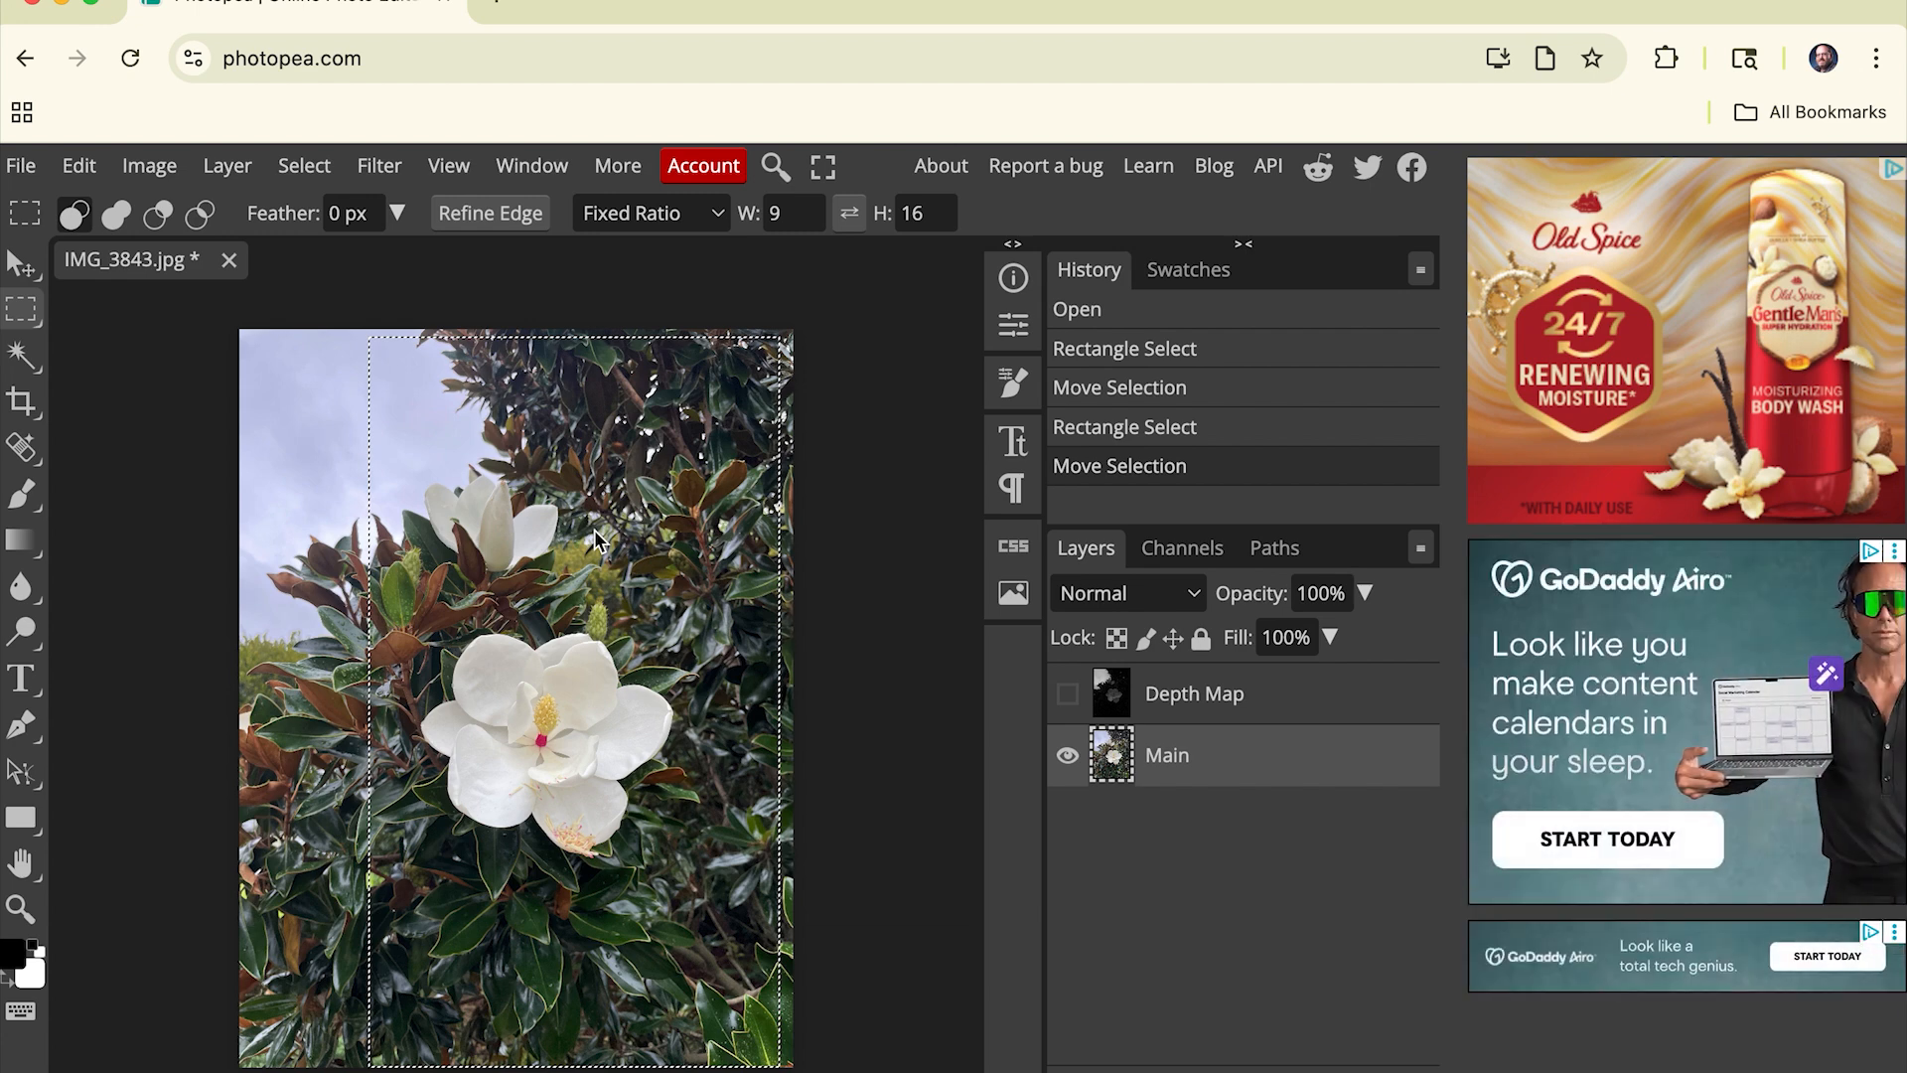
{"action": "left_click", "coordinate": [90, 173]}
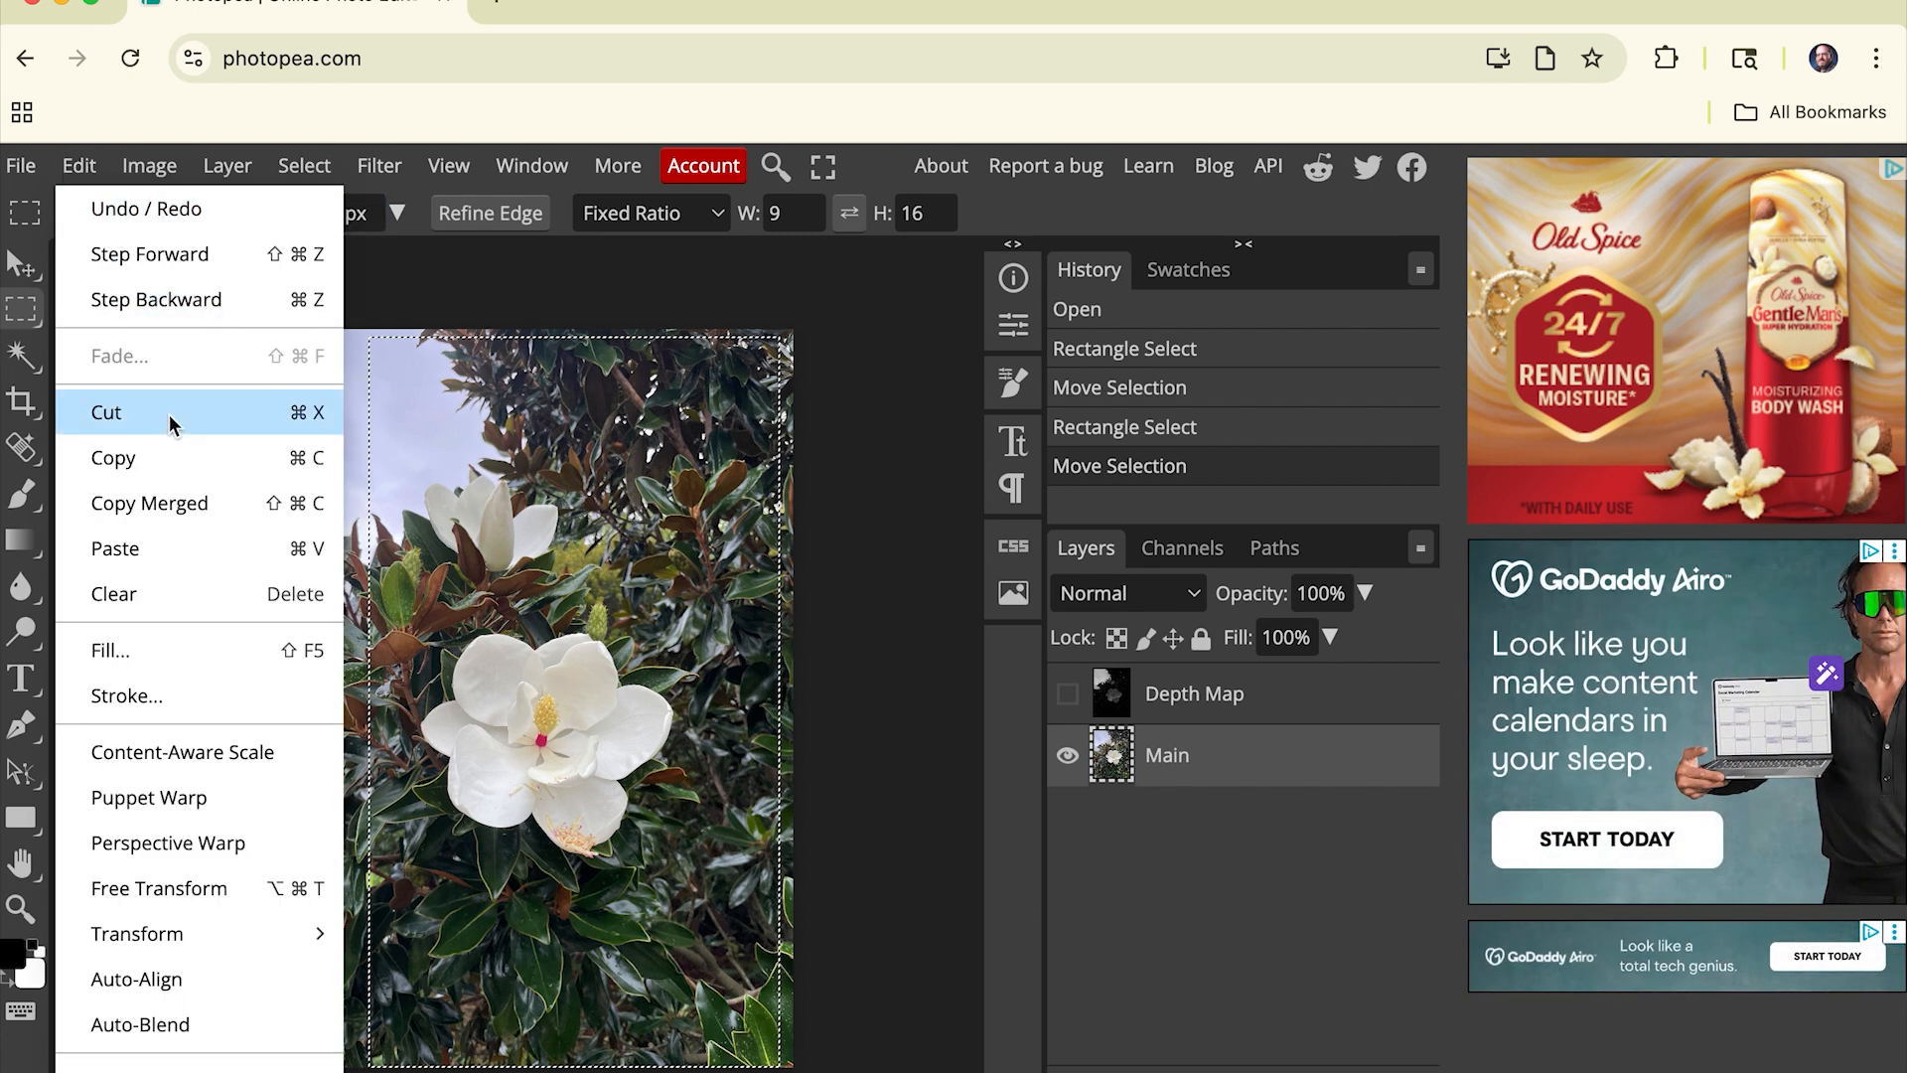
{"action": "left_click", "coordinate": [158, 458]}
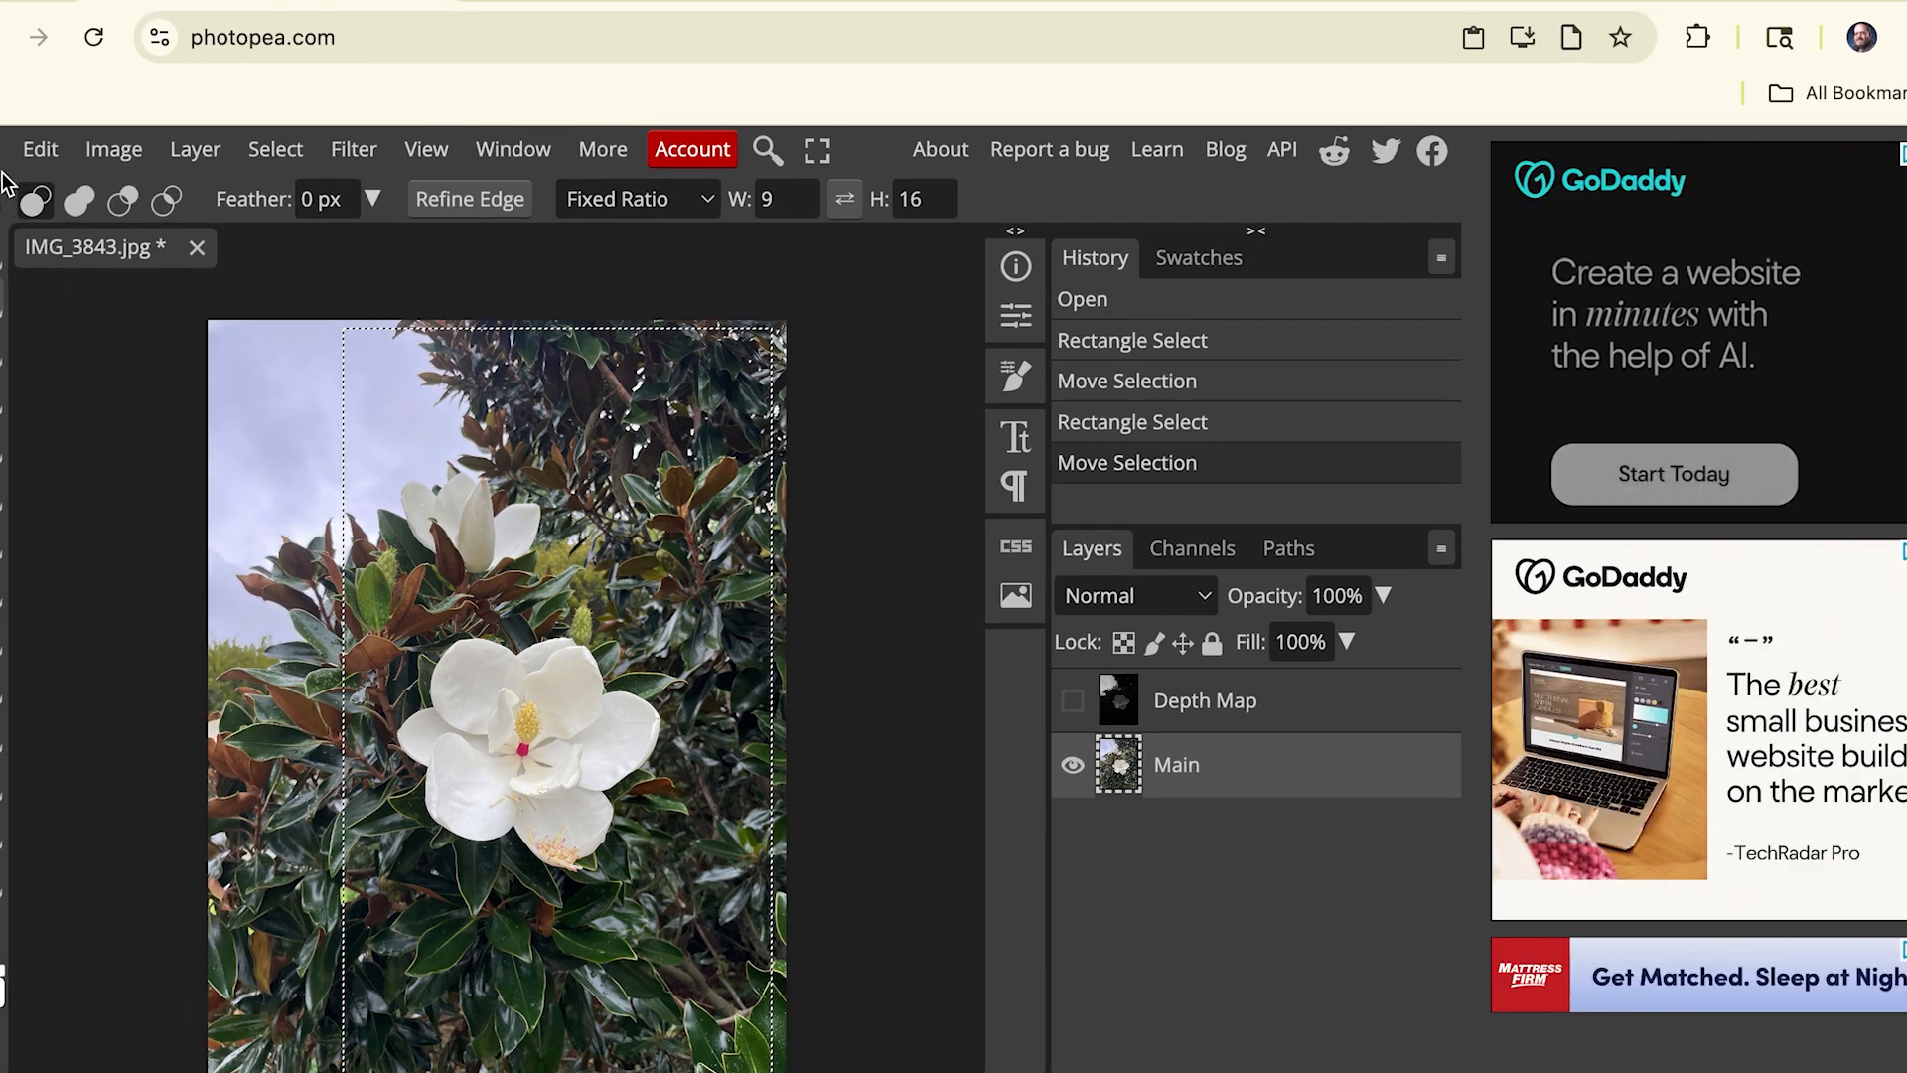
Step: Create a new 1080 × 1920 px project from the Insta Story preset and paste the copied photo area into it
{"action": "left_click", "coordinate": [24, 167]}
{"action": "left_click", "coordinate": [12, 194]}
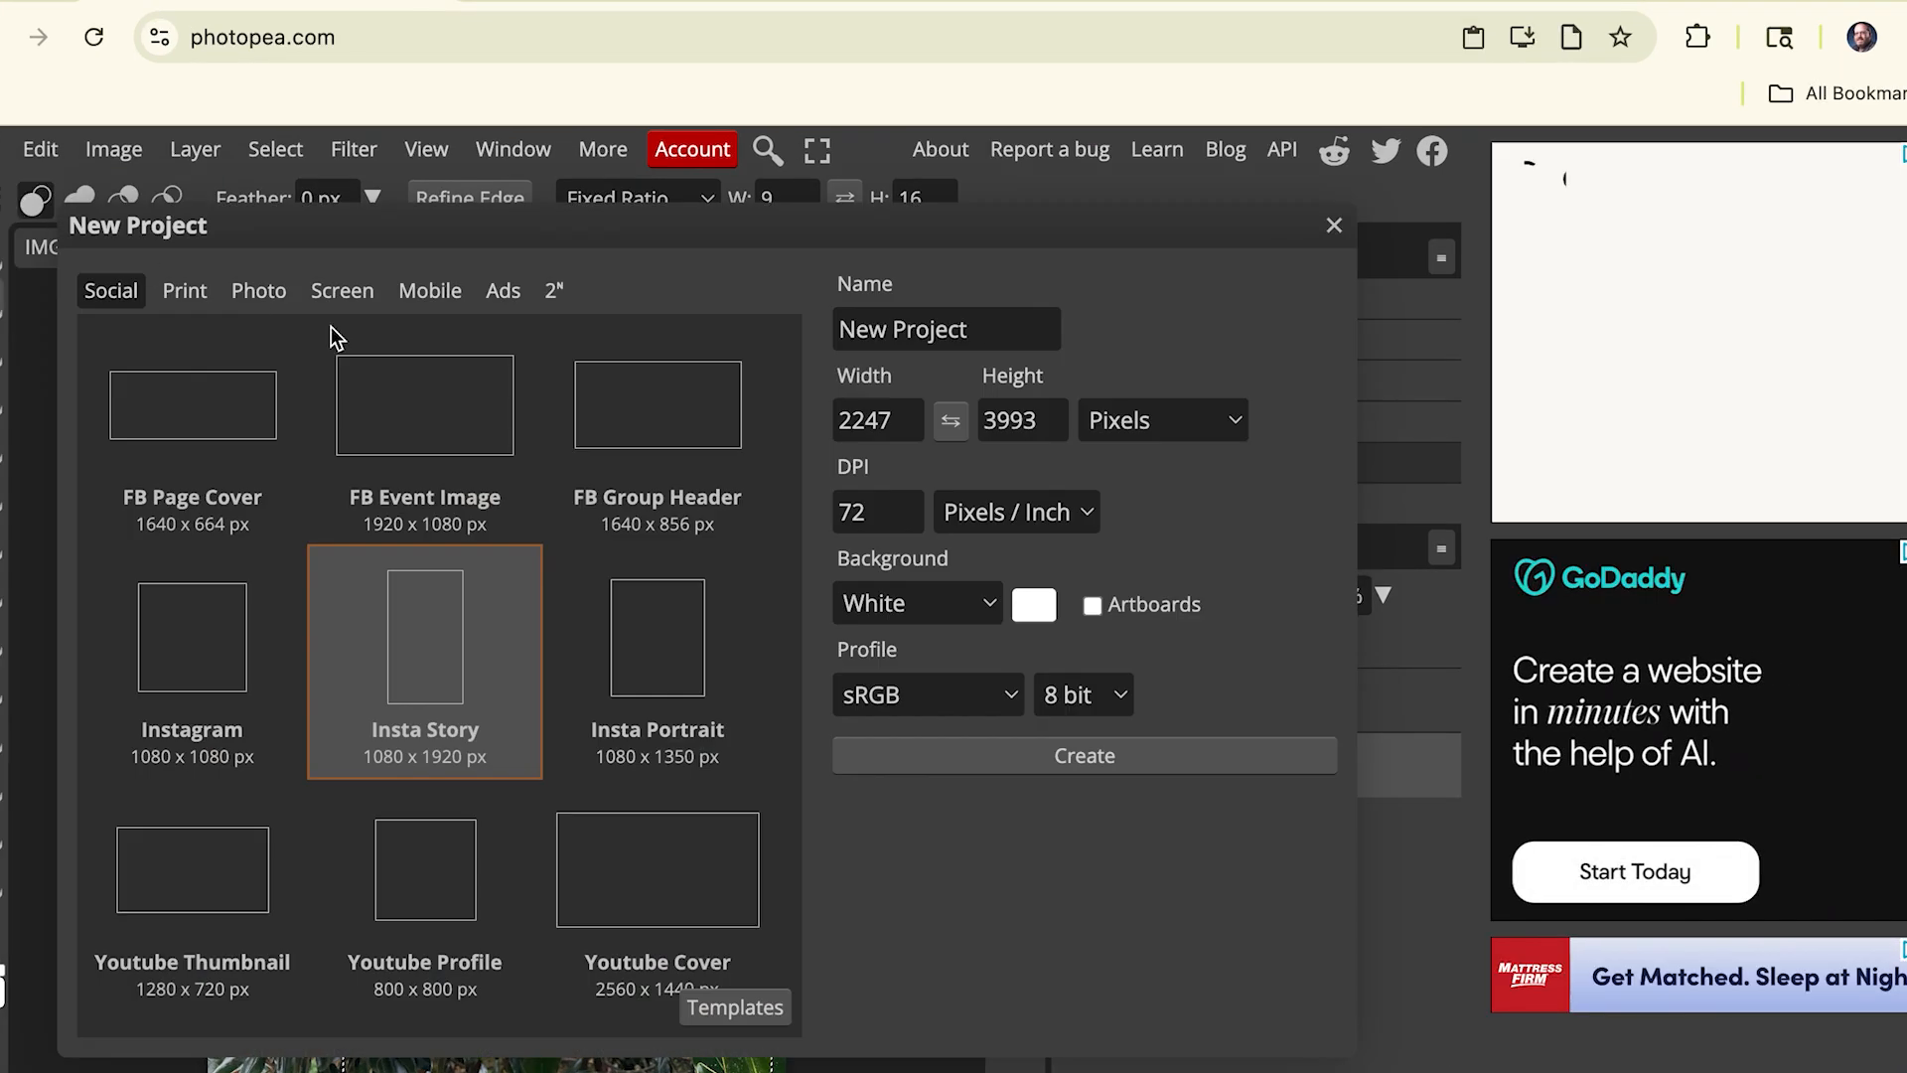
{"action": "left_click", "coordinate": [405, 481]}
{"action": "left_click", "coordinate": [651, 456]}
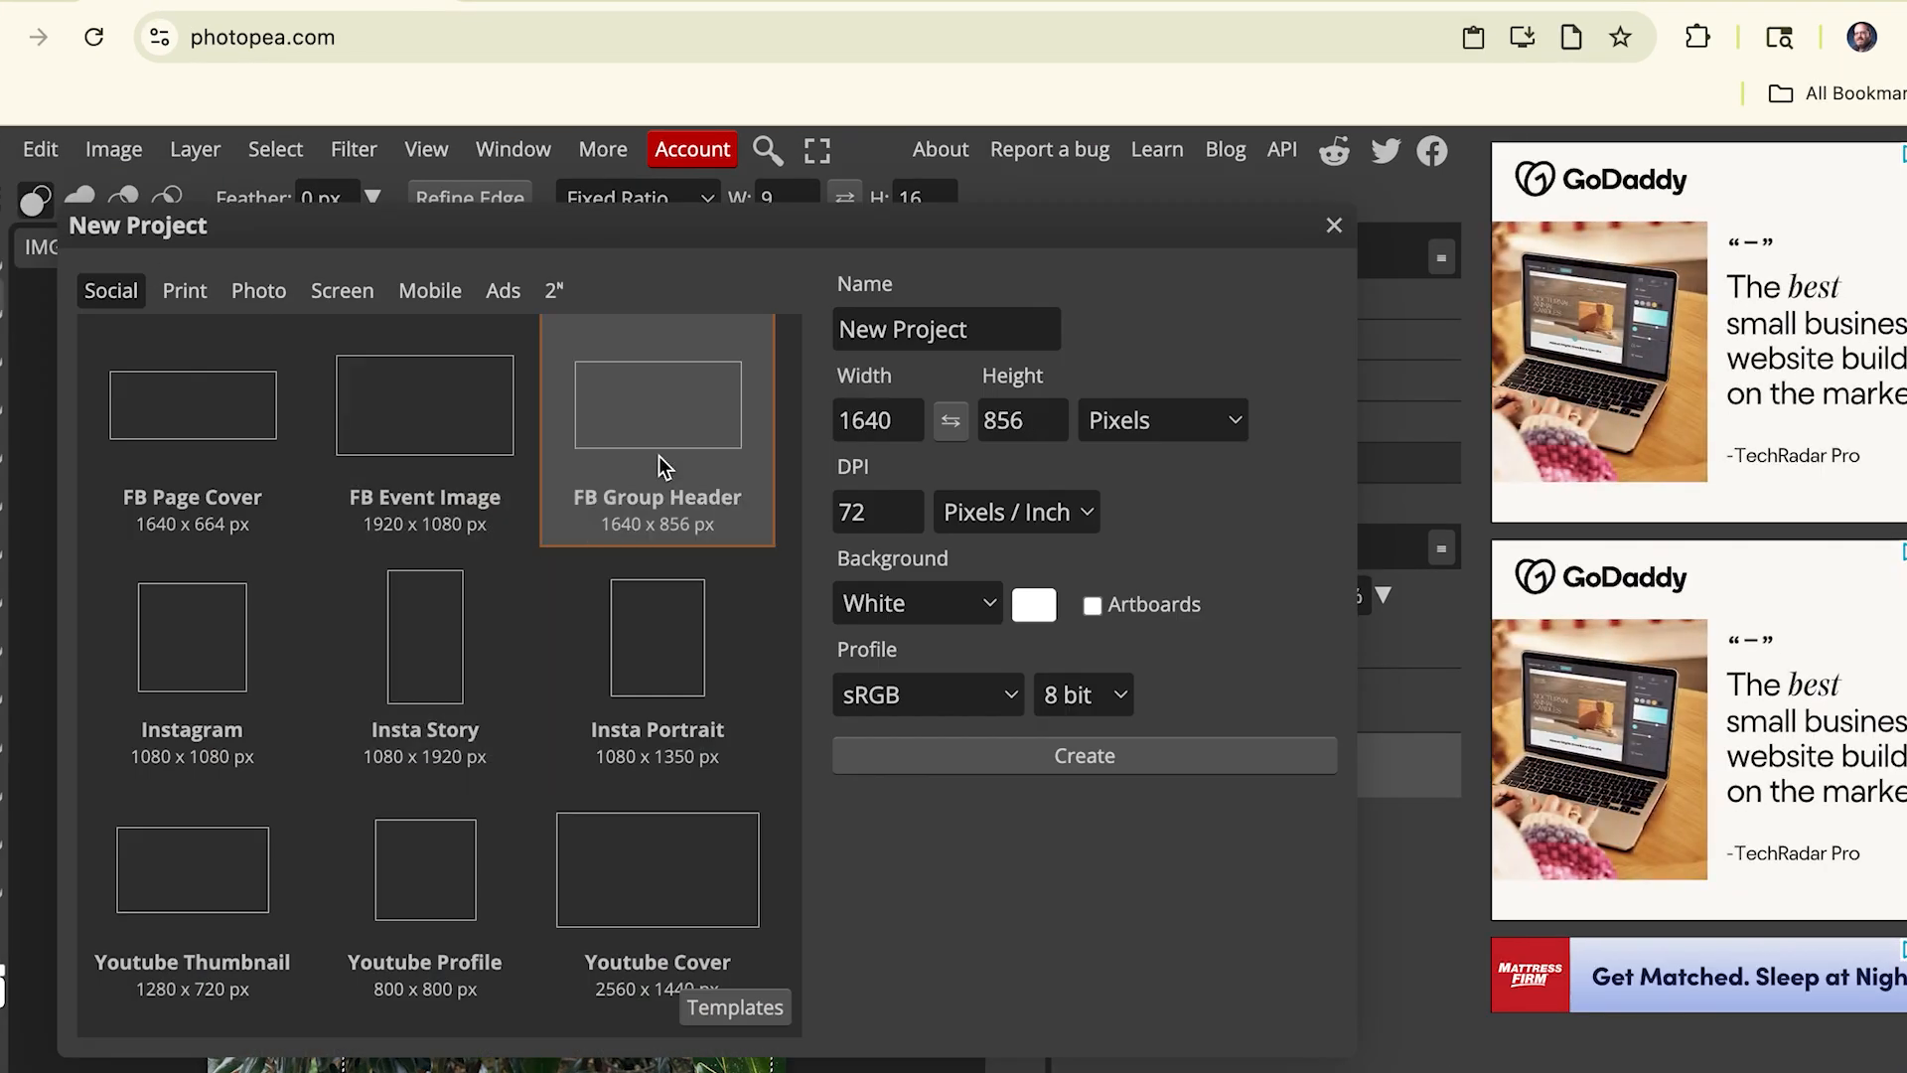
{"action": "left_click", "coordinate": [651, 575]}
{"action": "left_click", "coordinate": [496, 639]}
{"action": "left_click", "coordinate": [887, 435]}
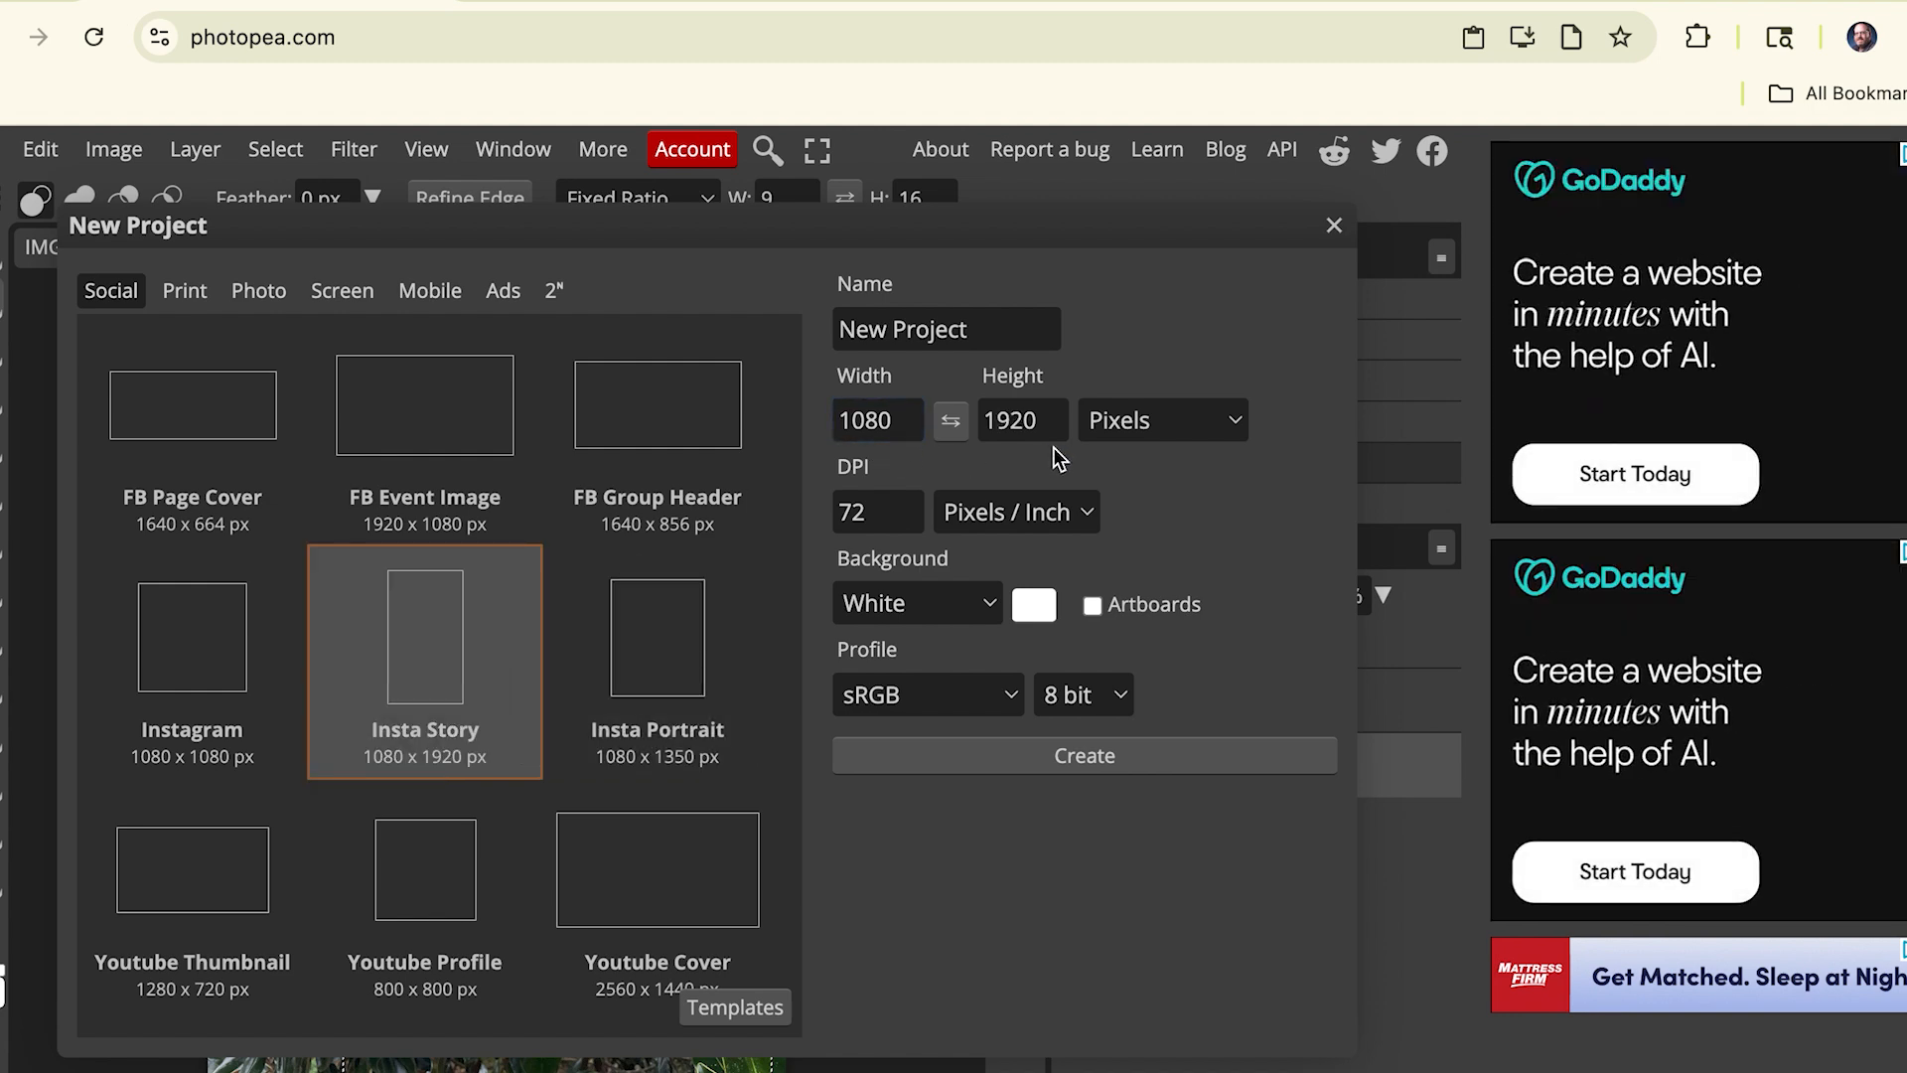
{"action": "left_click", "coordinate": [1086, 757]}
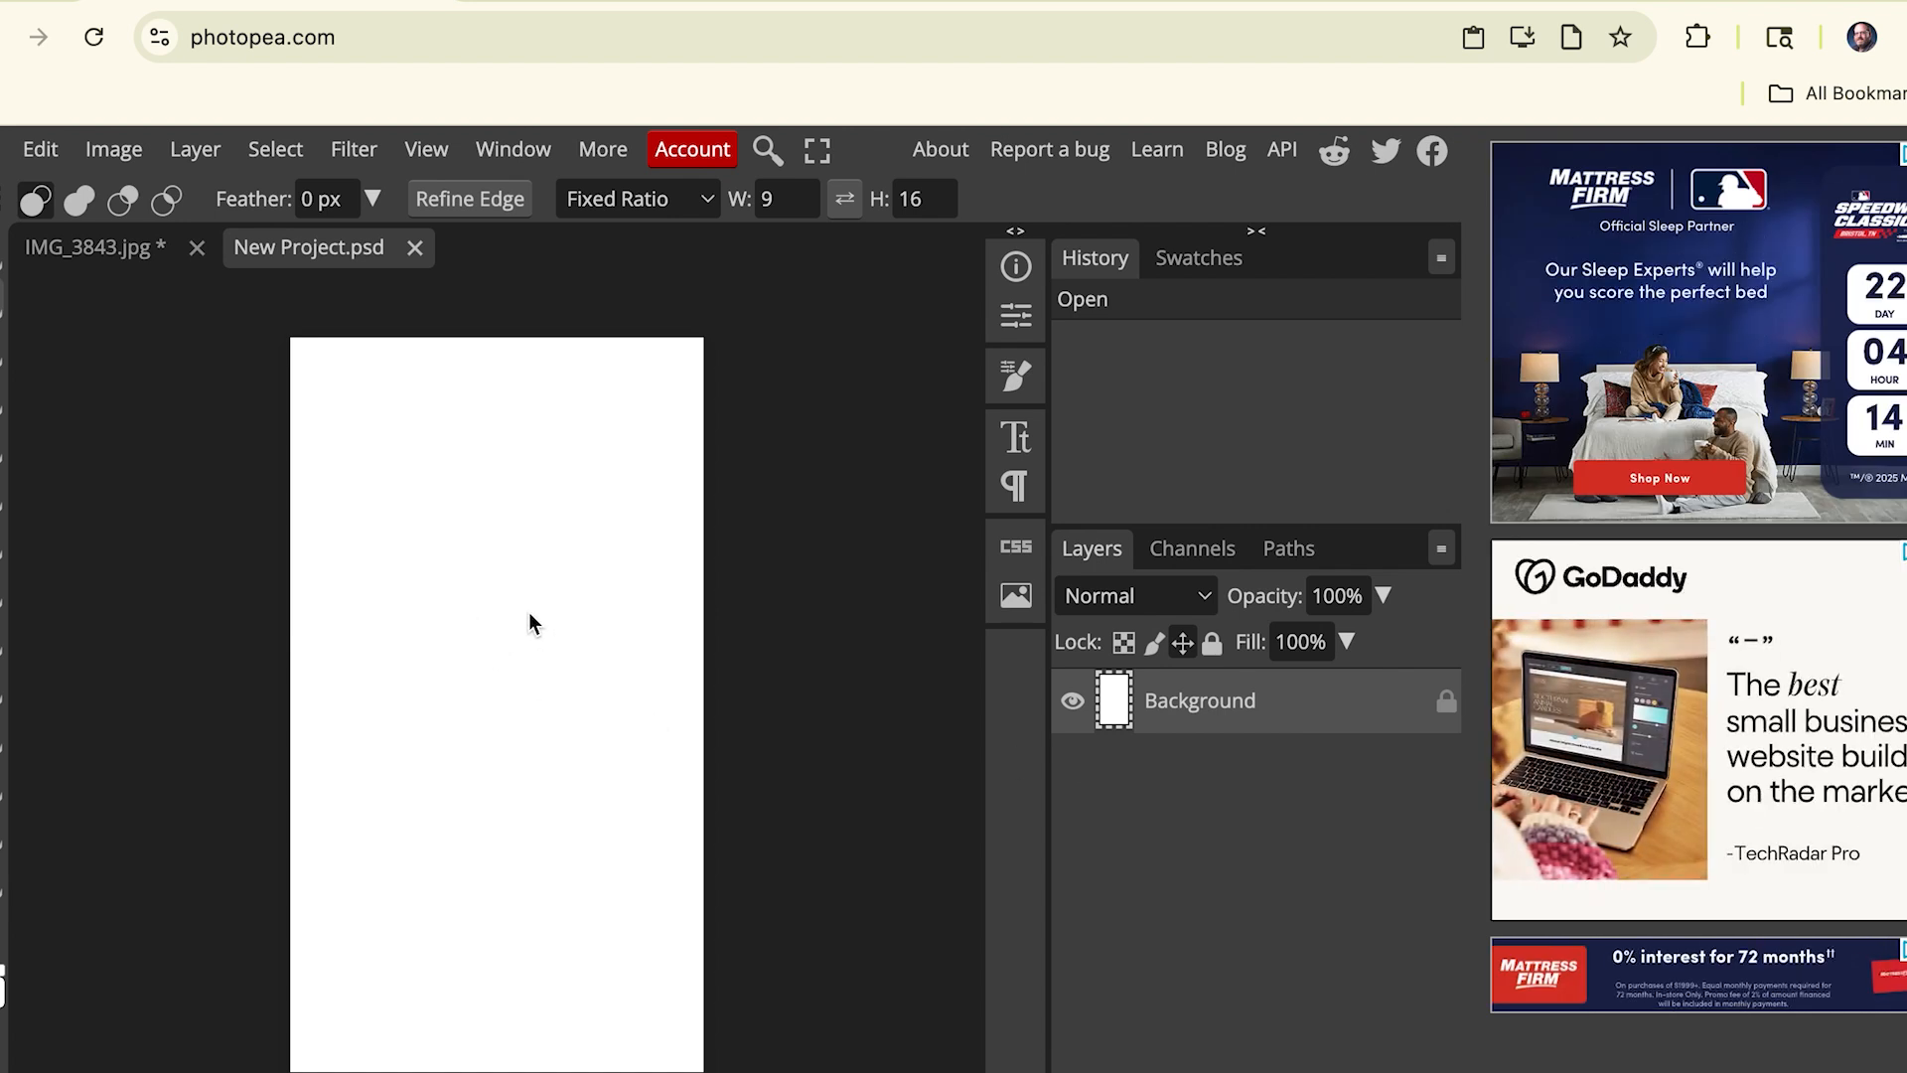
{"action": "left_click", "coordinate": [54, 152]}
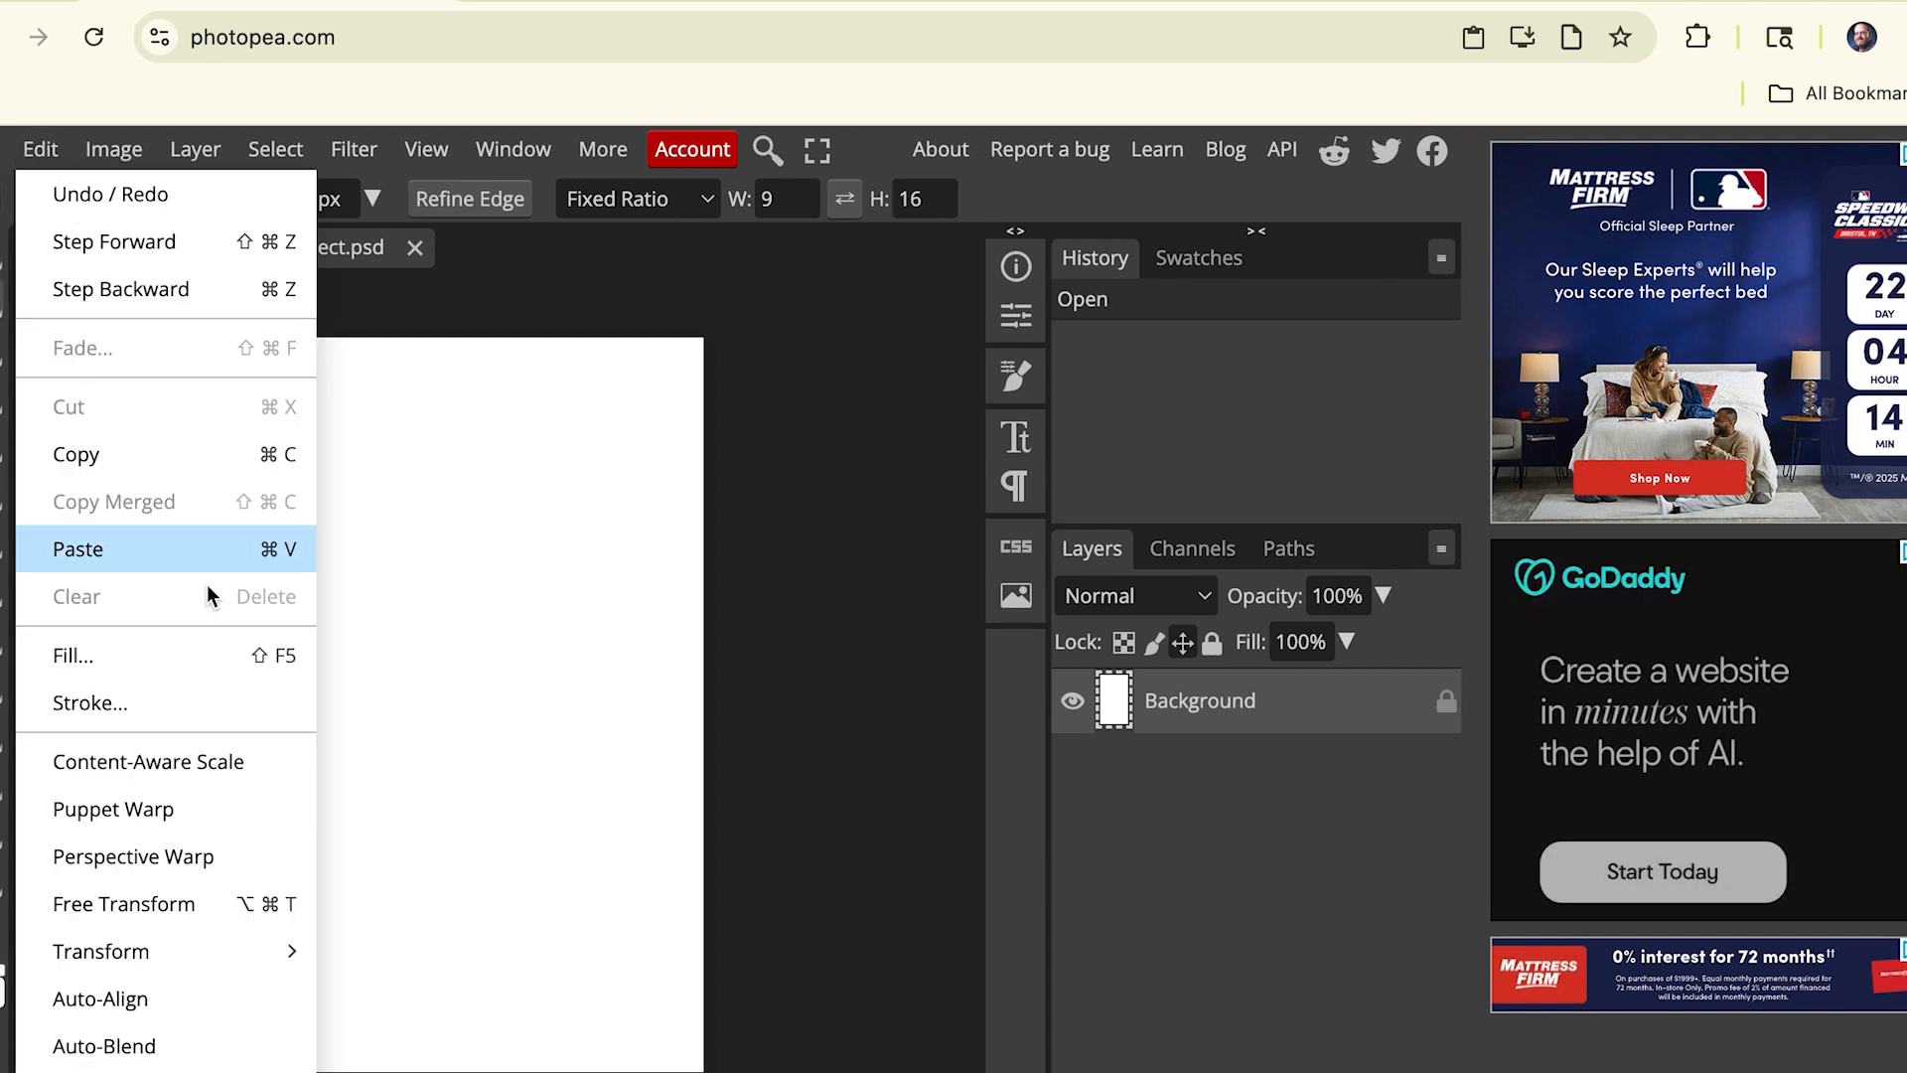
{"action": "left_click", "coordinate": [180, 563]}
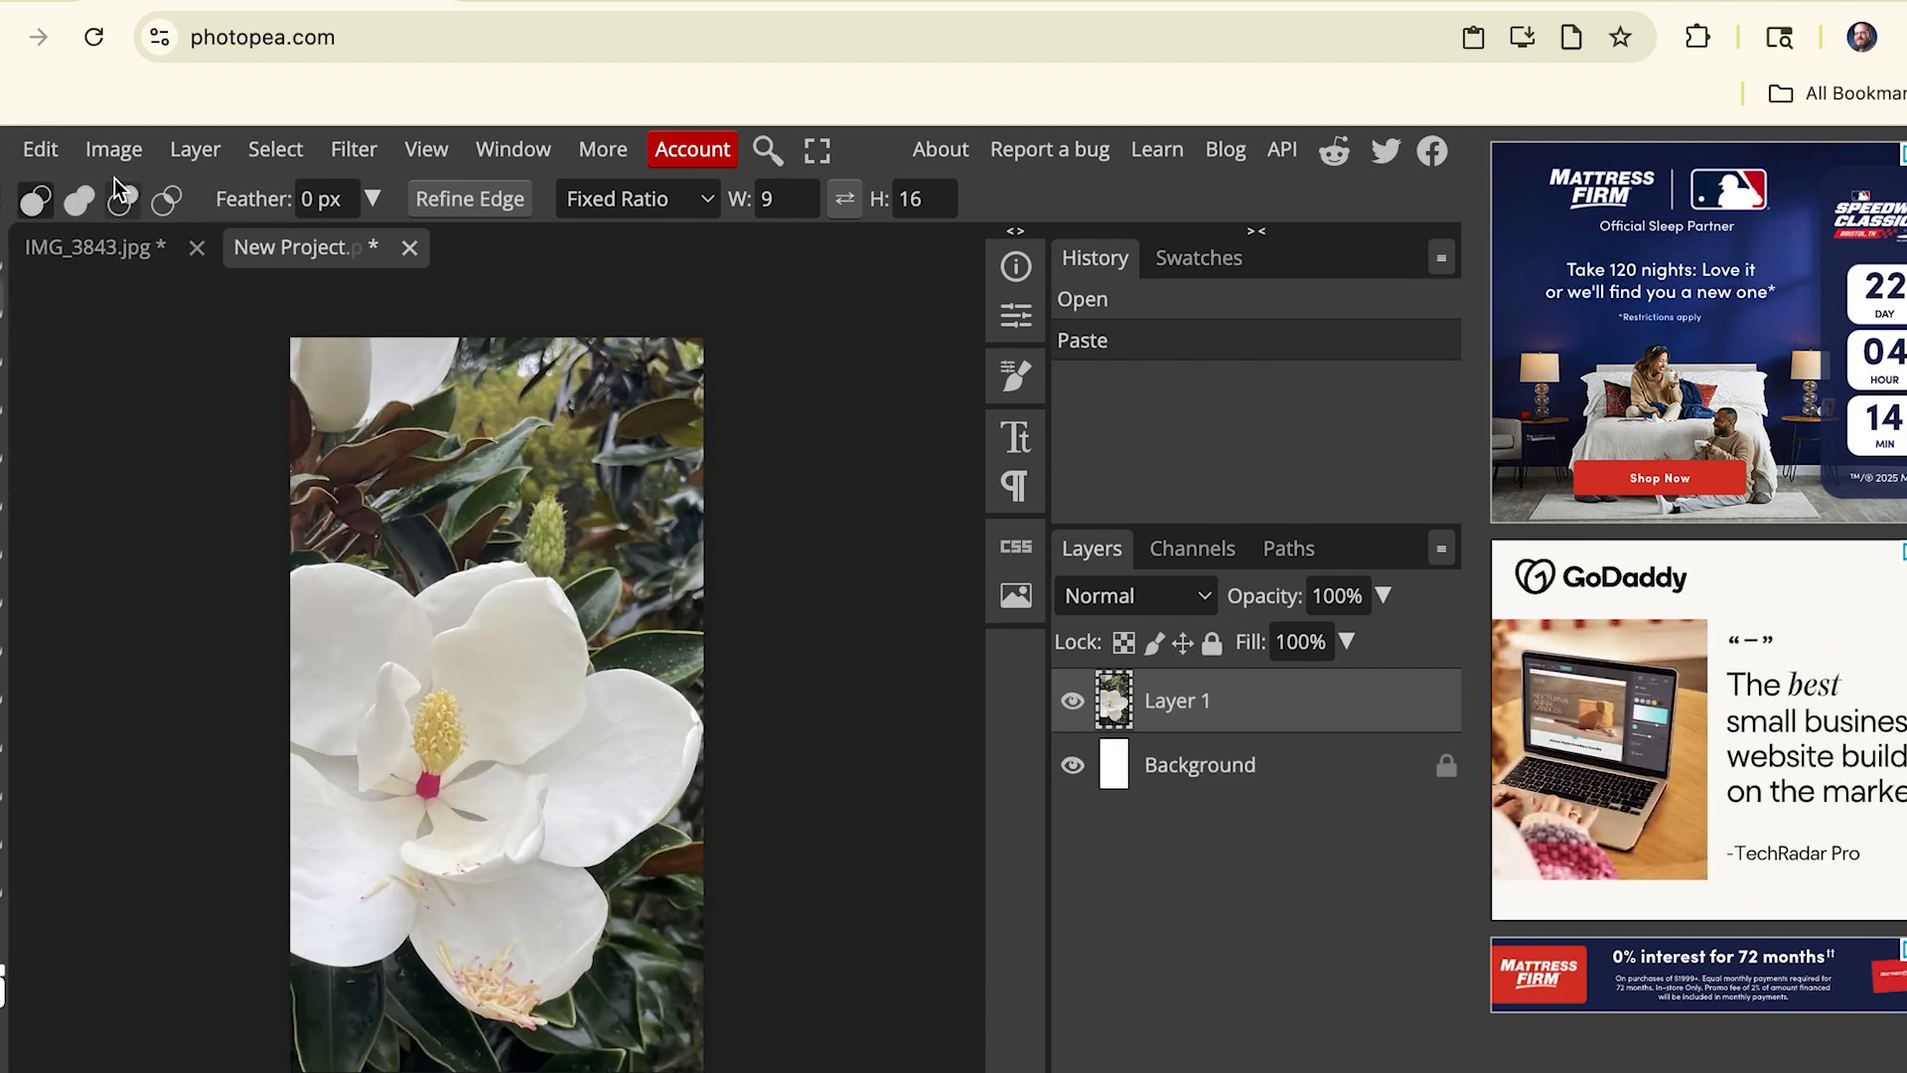
Step: Scale the pasted photo layer proportionally to about 48% so the whole 9:16 area fits the canvas, and apply the transform
{"action": "left_click", "coordinate": [40, 151]}
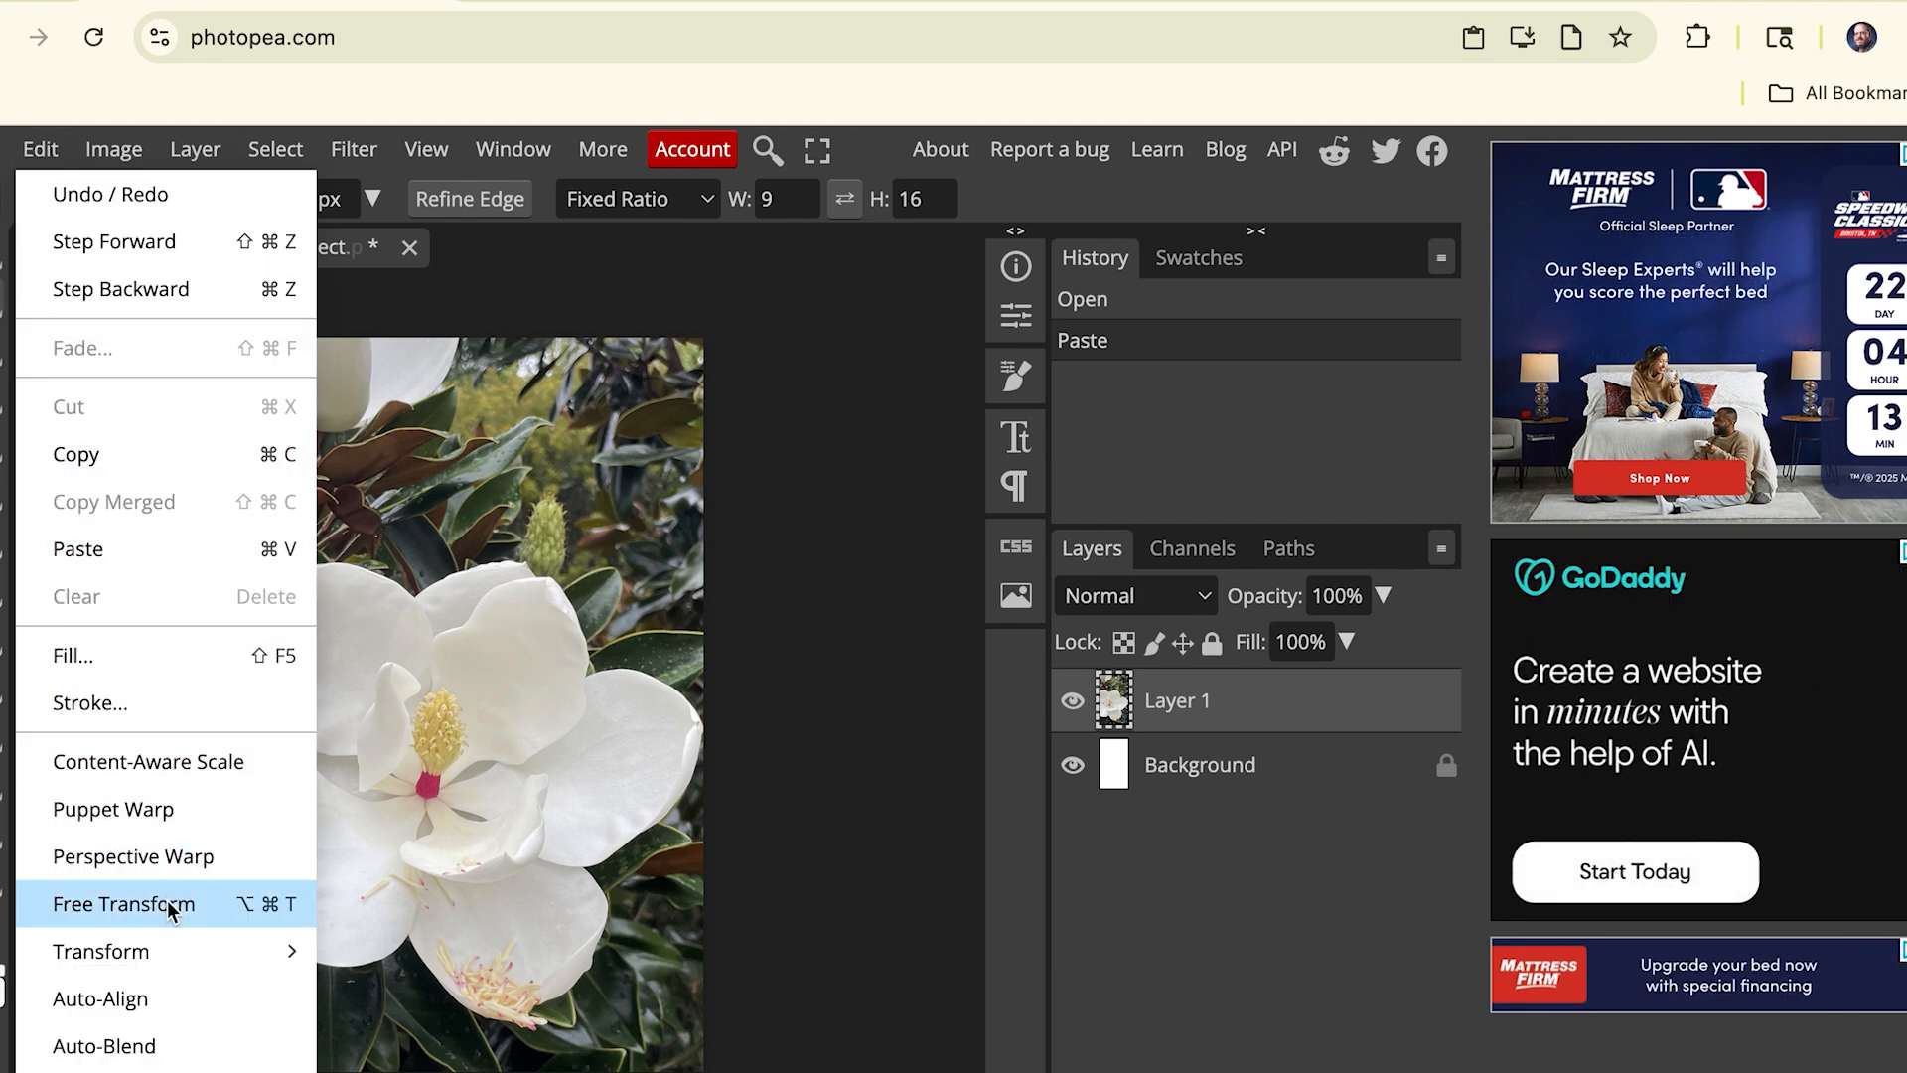
{"action": "mouse_move", "coordinate": [179, 950]}
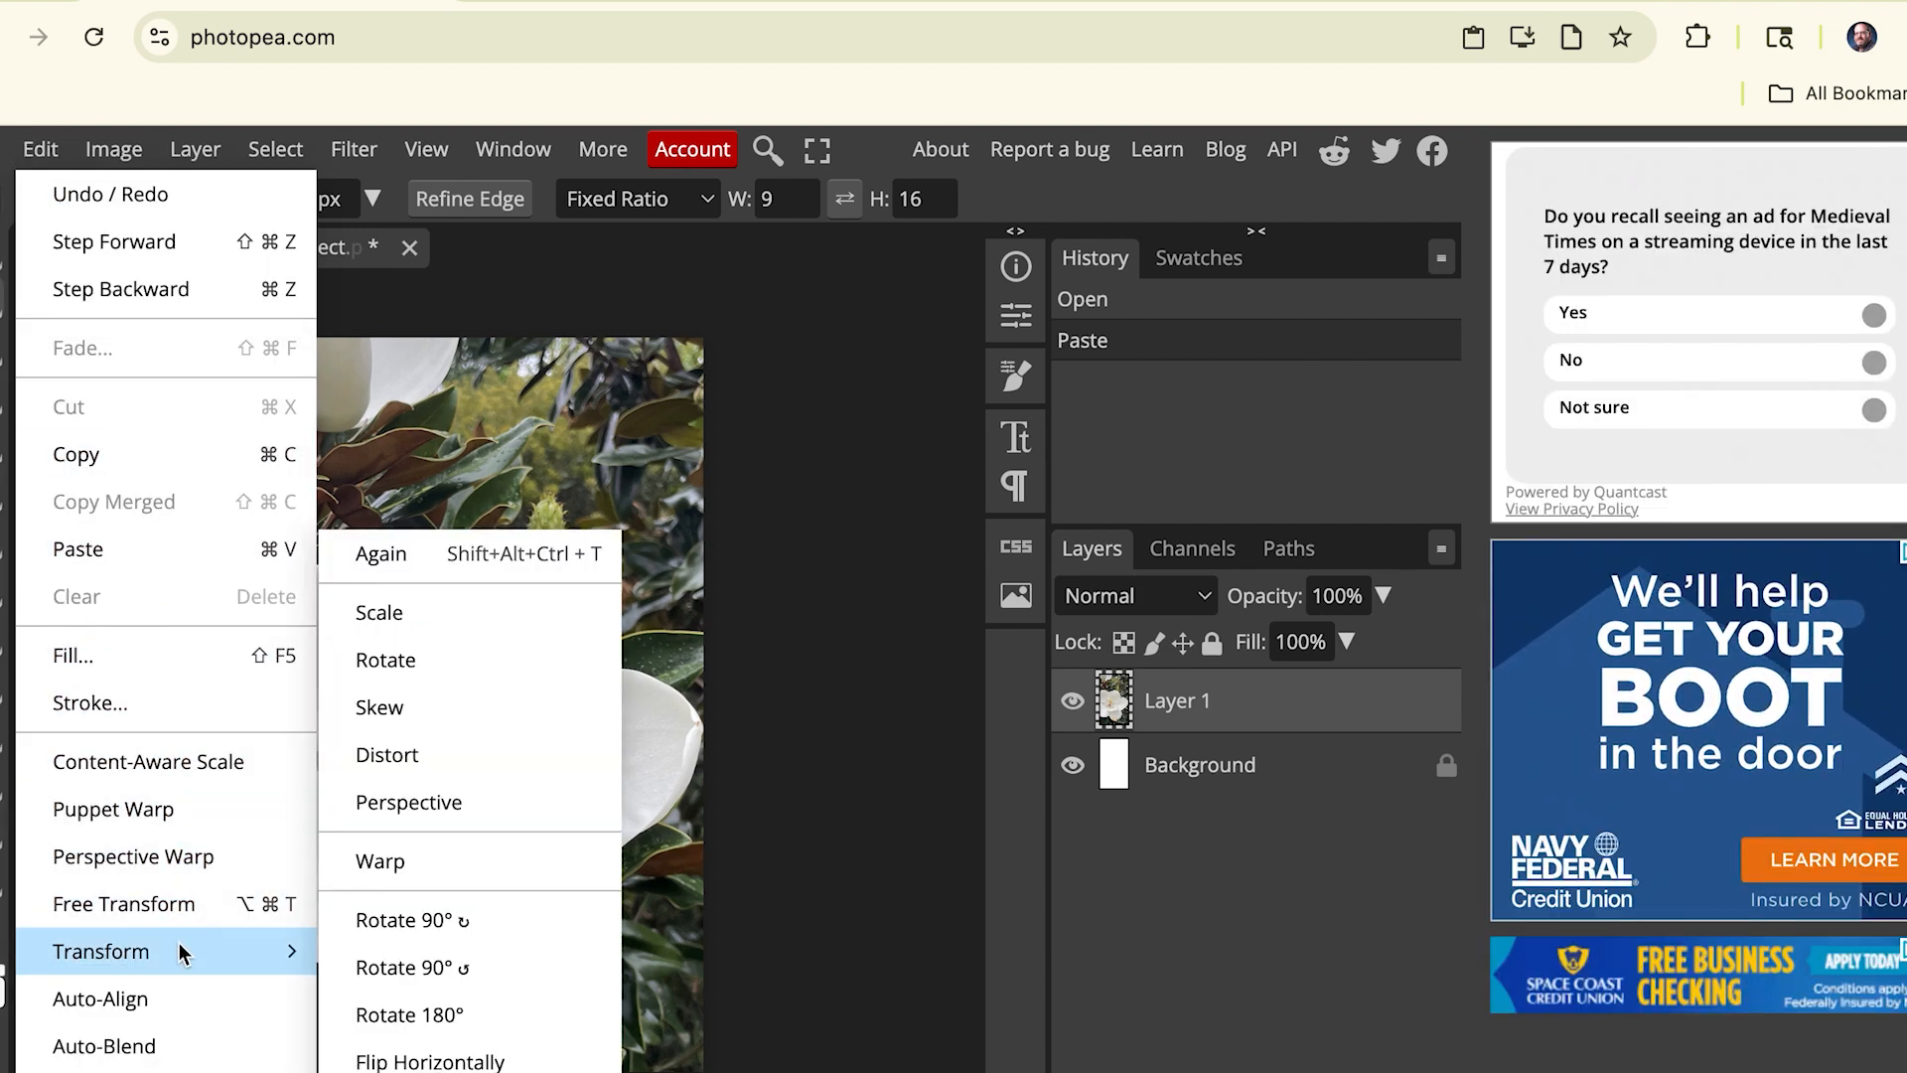
{"action": "left_click", "coordinate": [455, 617]}
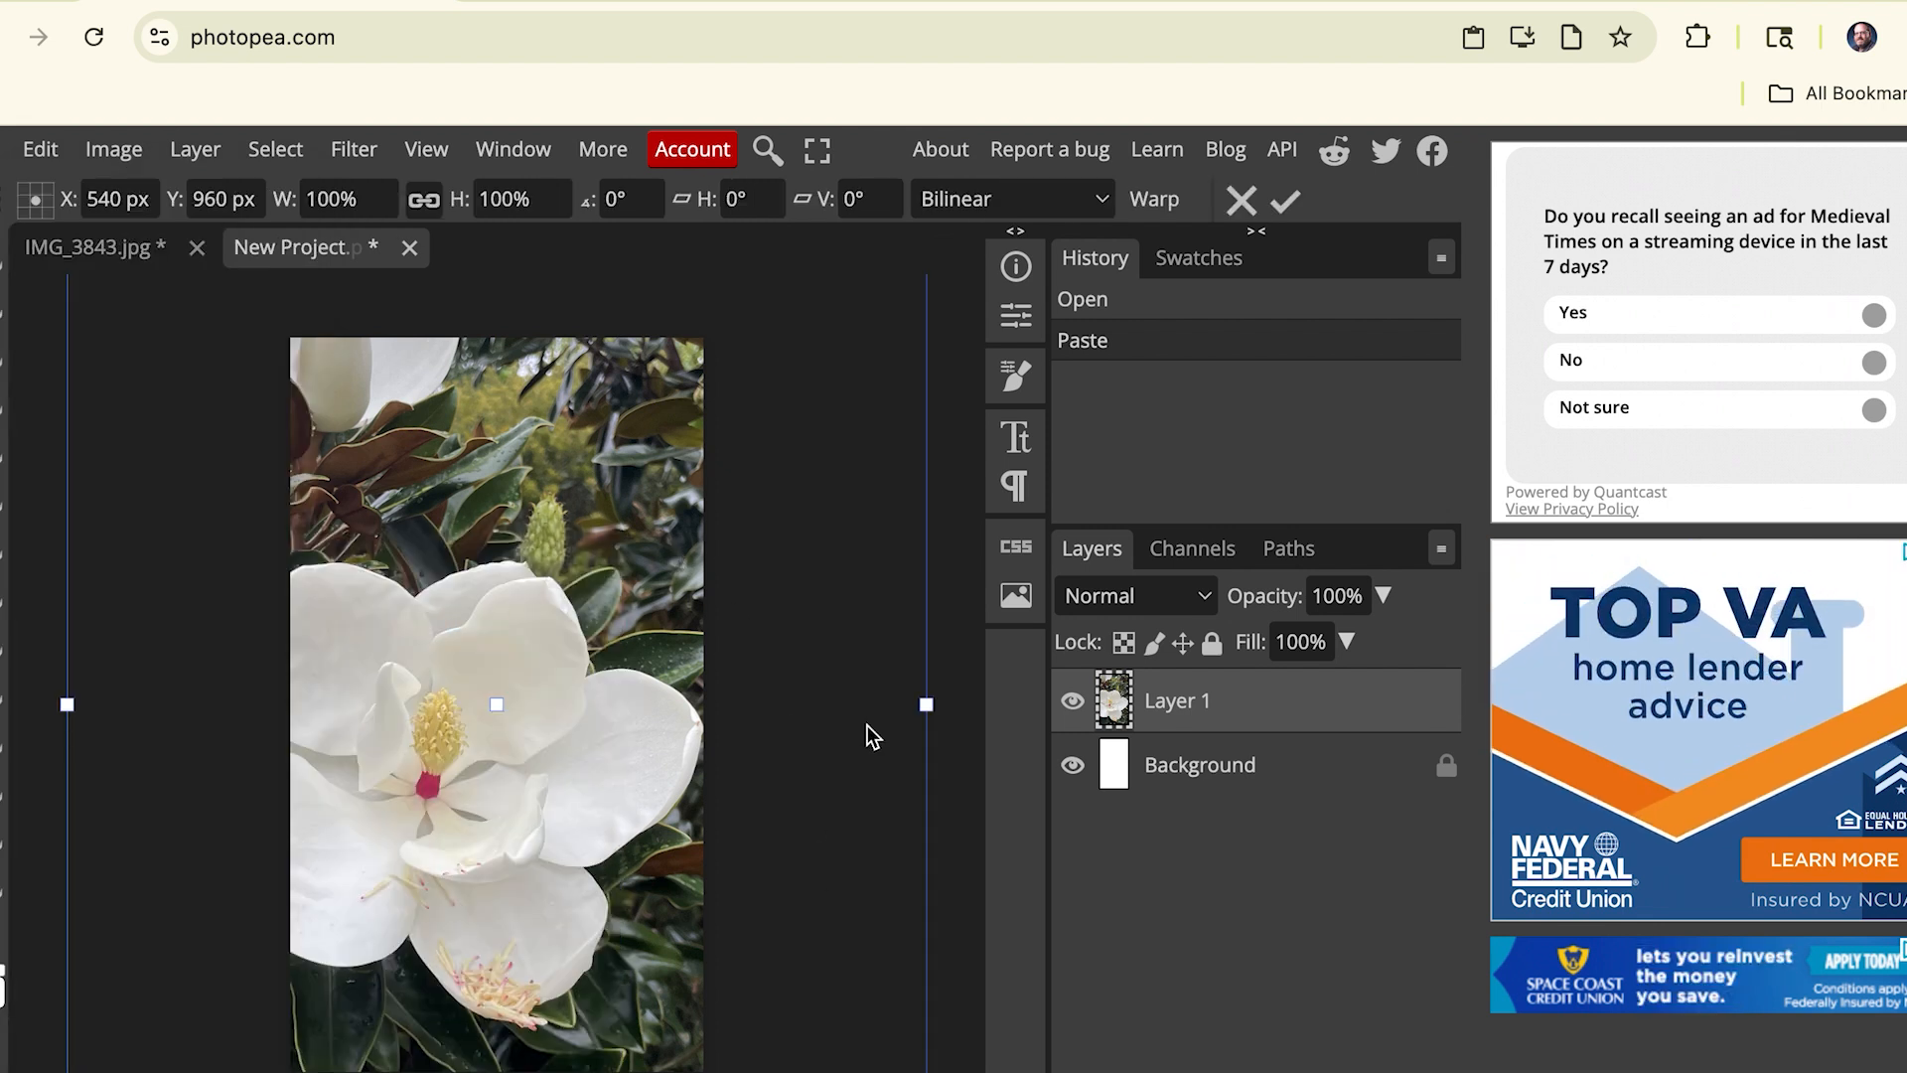
{"action": "key", "text": "super+minus"}
{"action": "key", "text": "super+minus"}
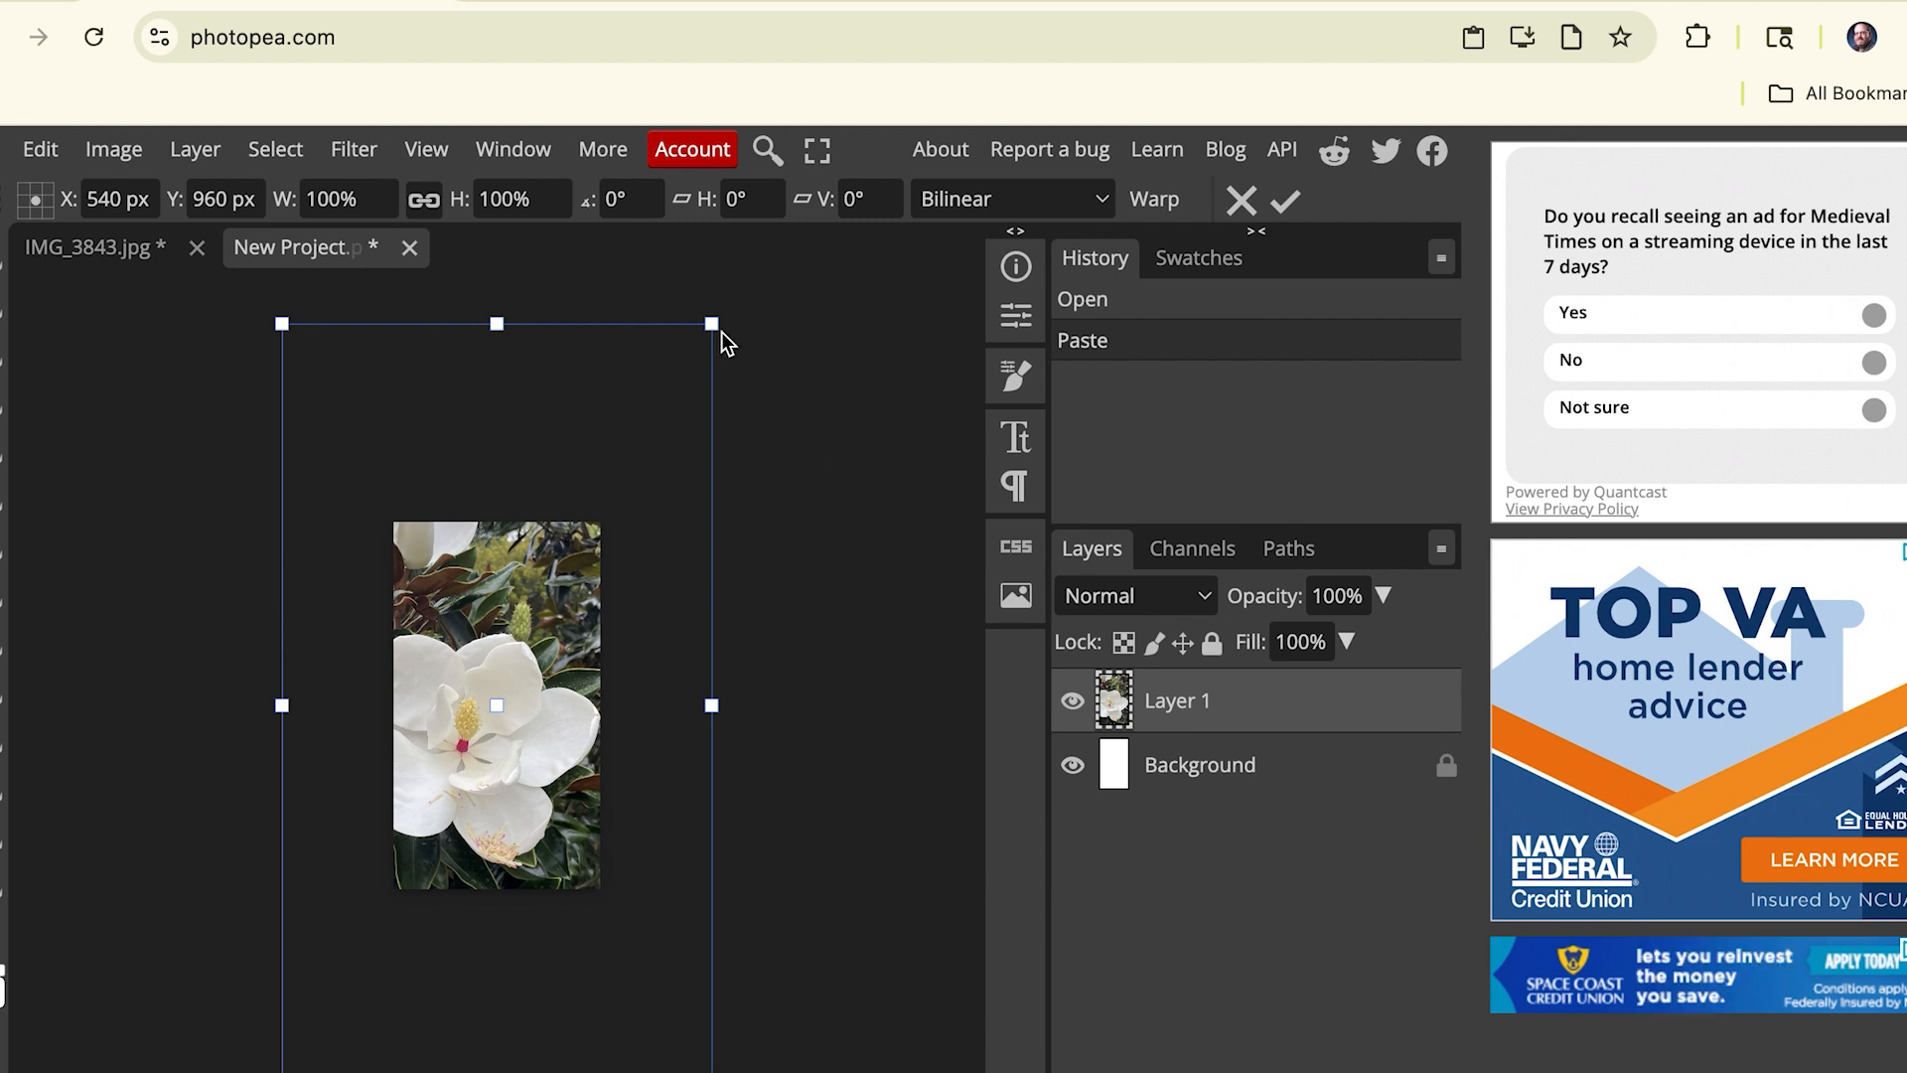
{"action": "left_click_drag", "start_coordinate": [715, 326], "coordinate": [624, 542]}
{"action": "left_click_drag", "start_coordinate": [283, 1069], "coordinate": [401, 911]}
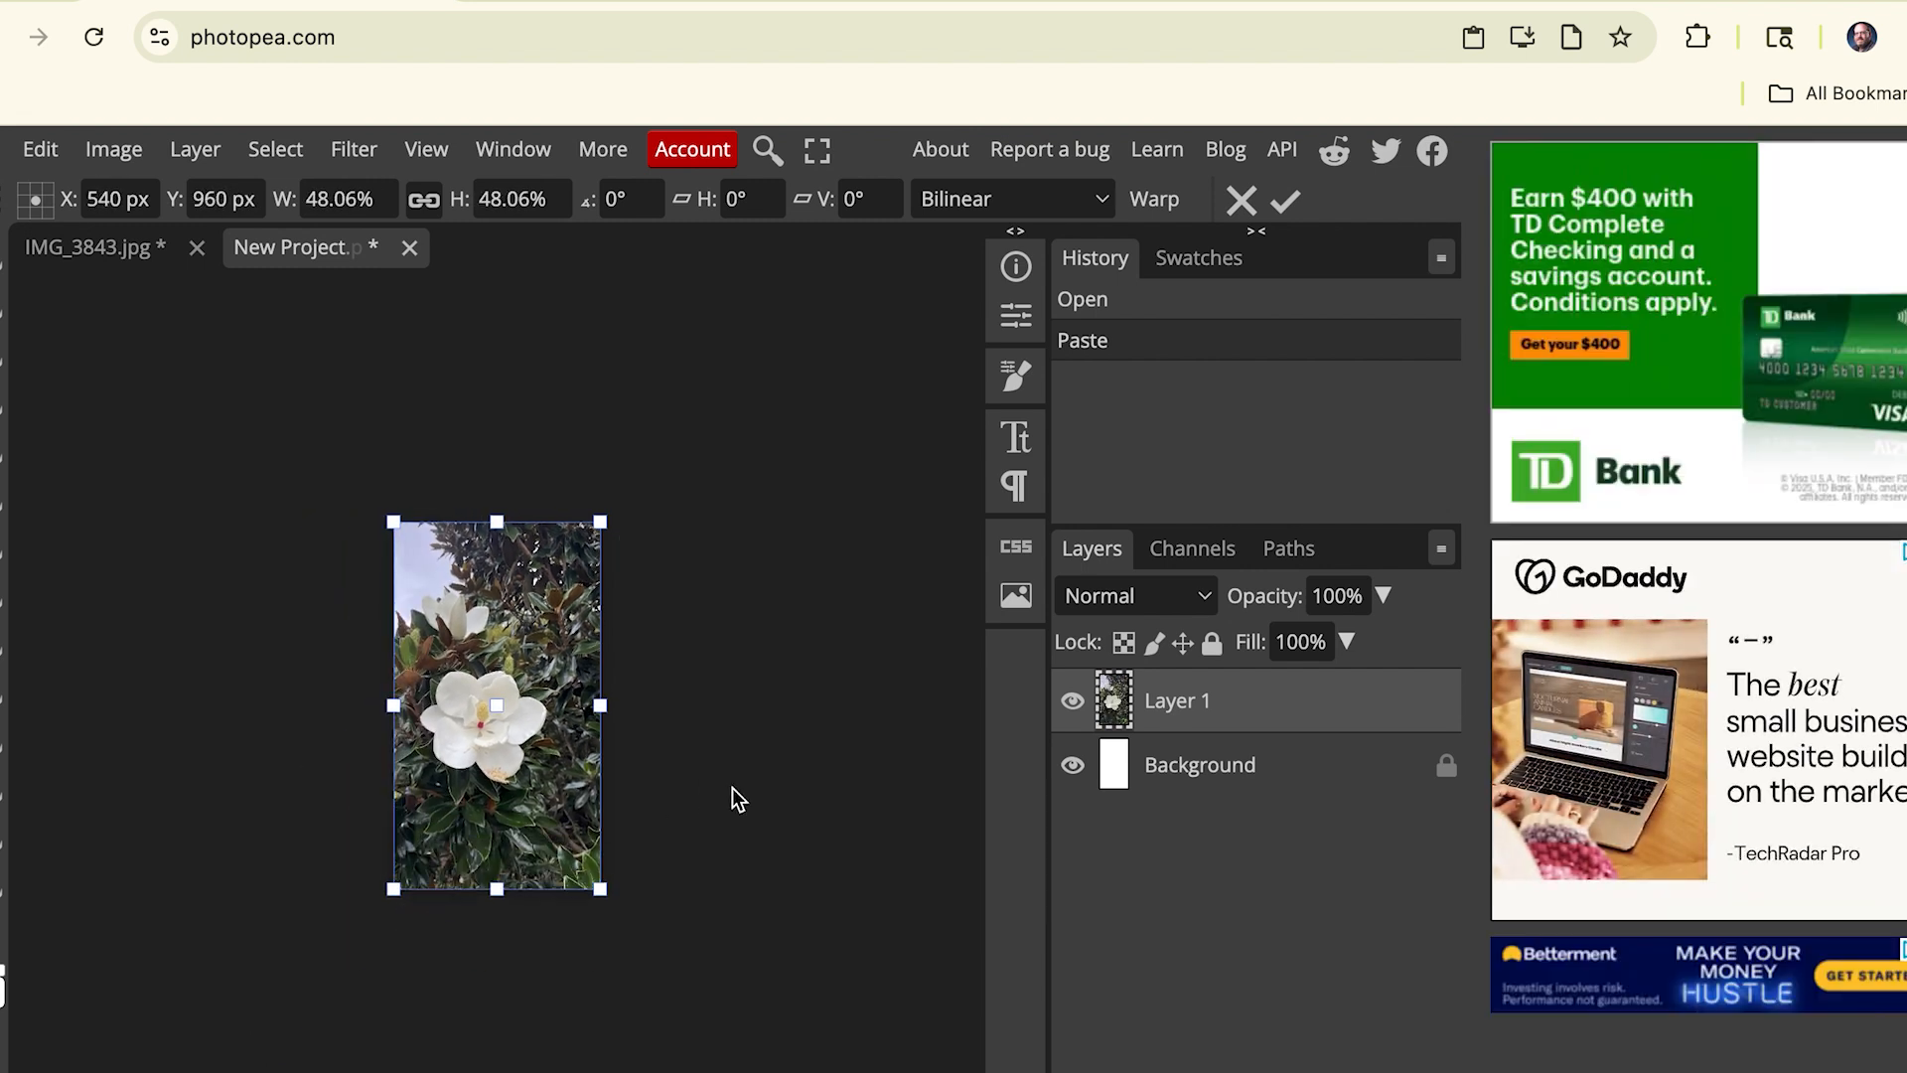
{"action": "left_click", "coordinate": [1286, 201]}
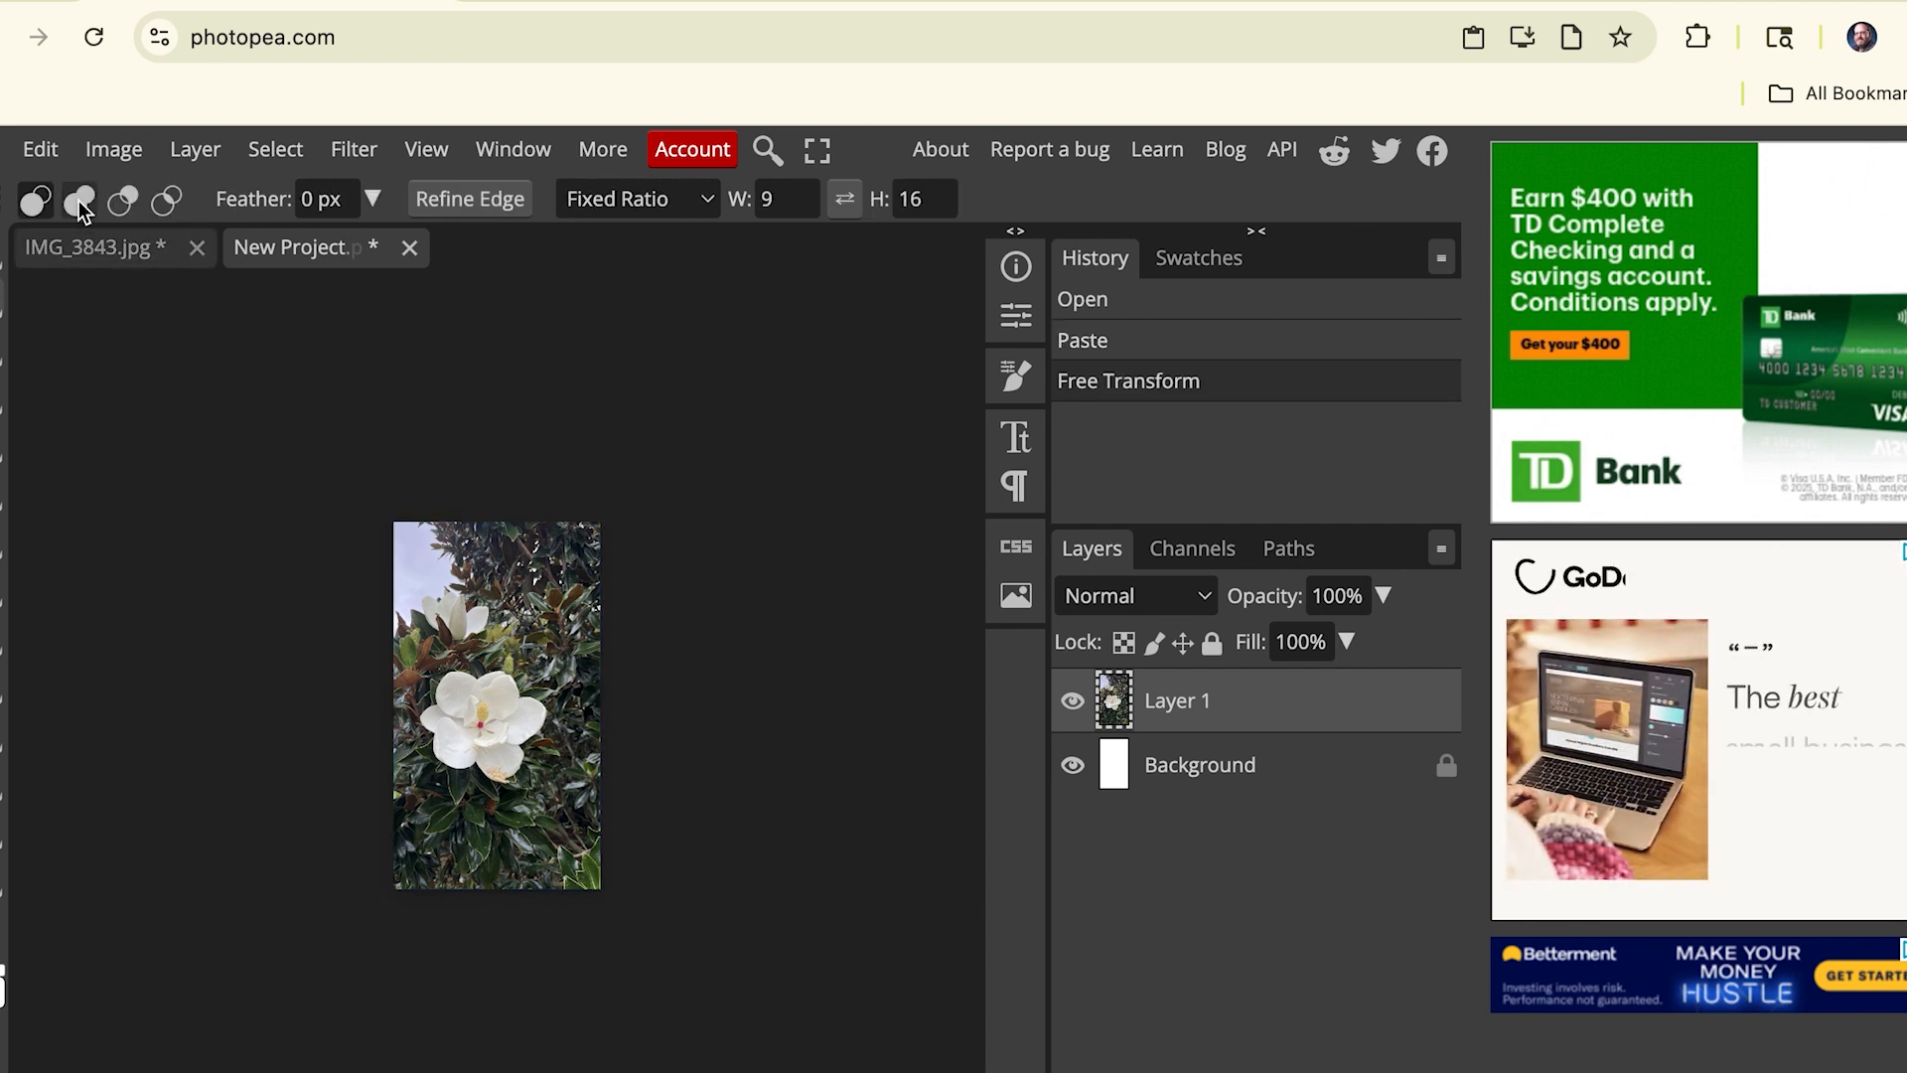
Step: Close the new project without saving it and return to the original IMG_3843.jpg
{"action": "left_click", "coordinate": [4, 152]}
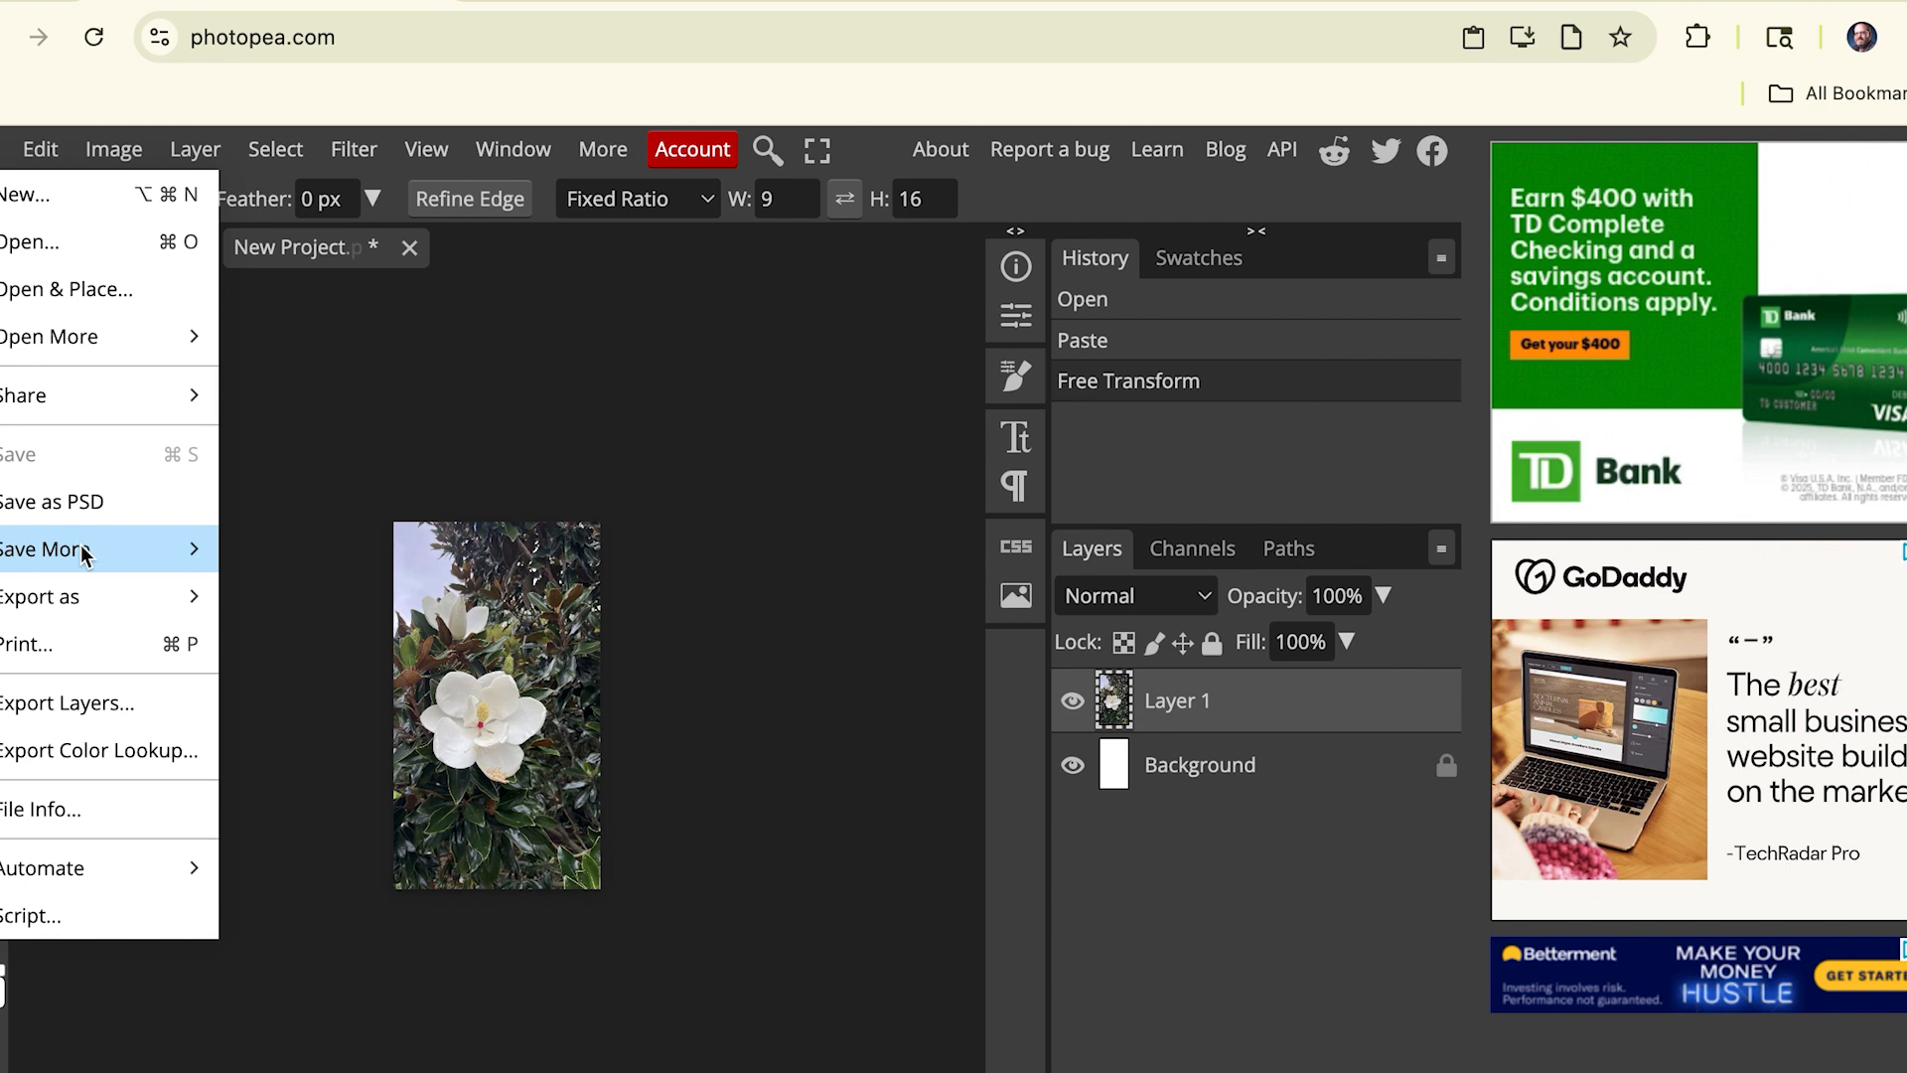
{"action": "mouse_move", "coordinate": [83, 600]}
{"action": "left_click", "coordinate": [673, 510]}
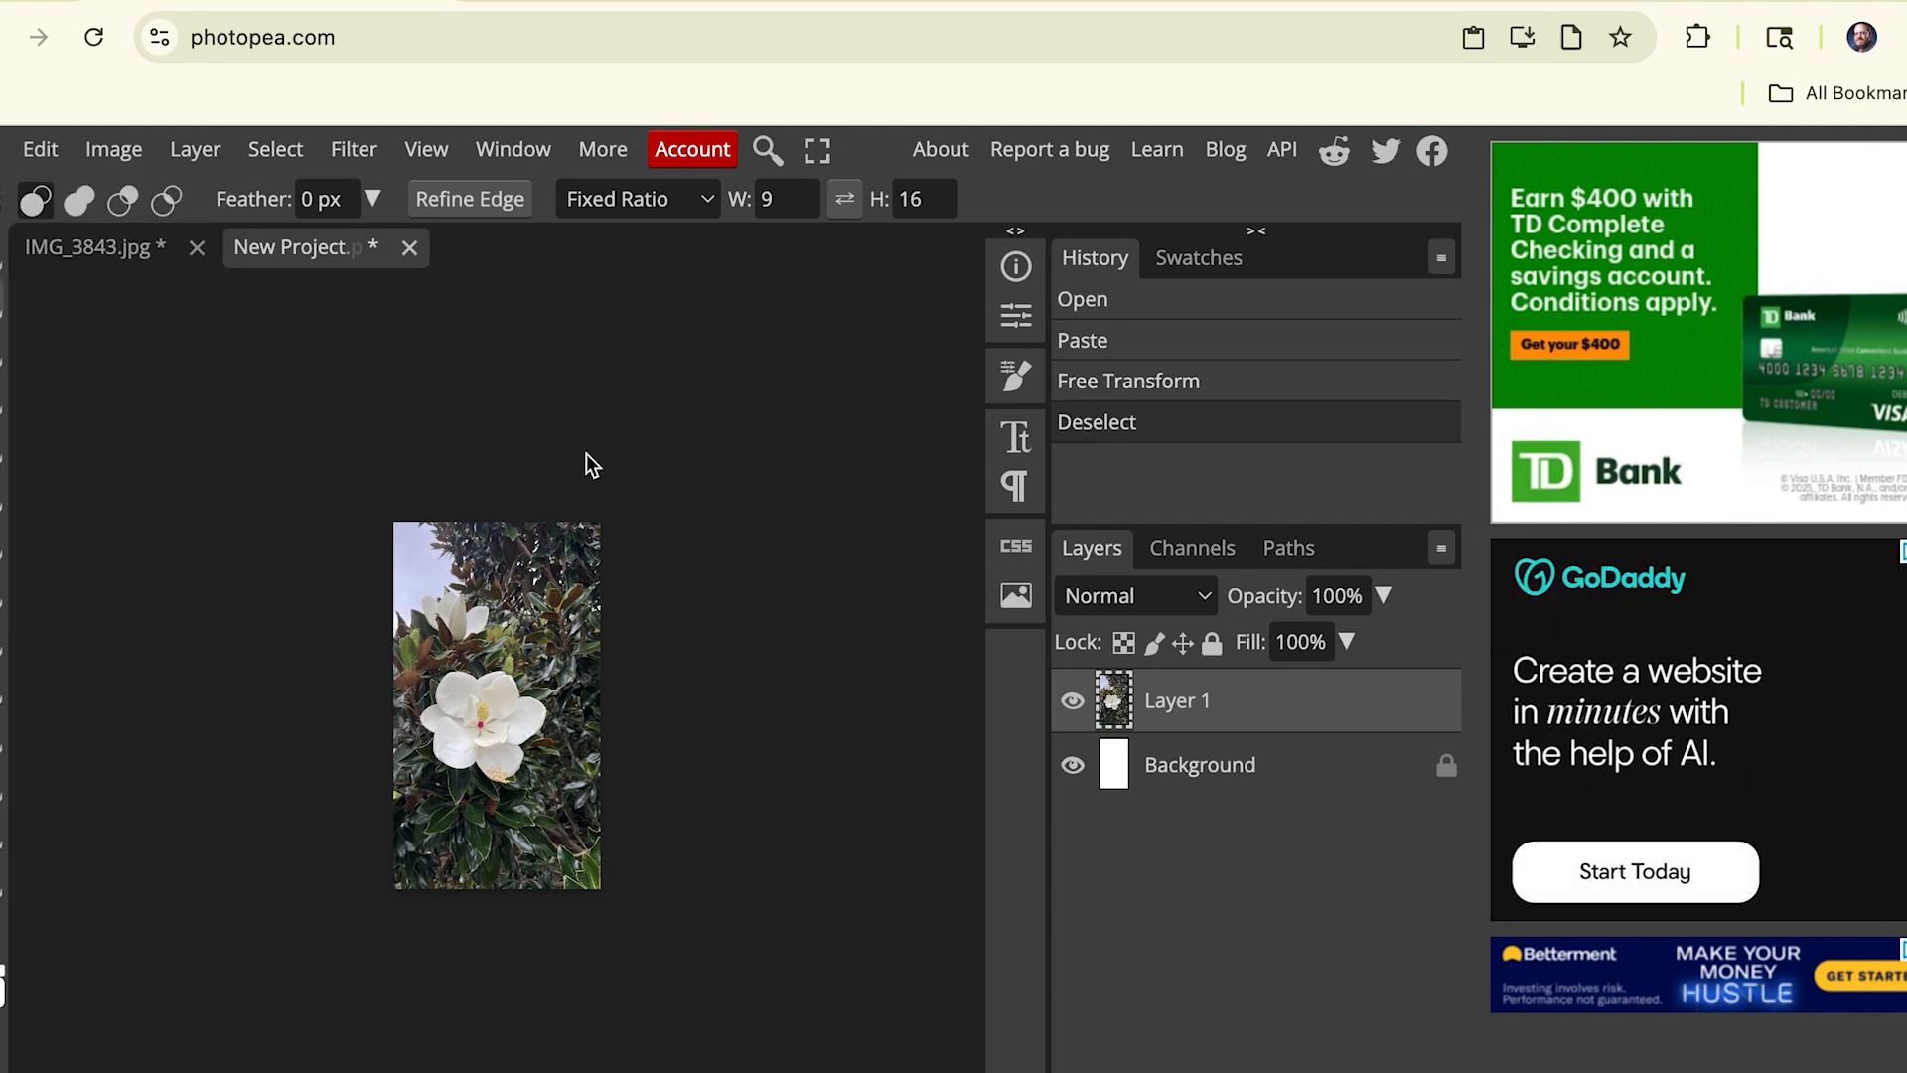
{"action": "left_click", "coordinate": [415, 254]}
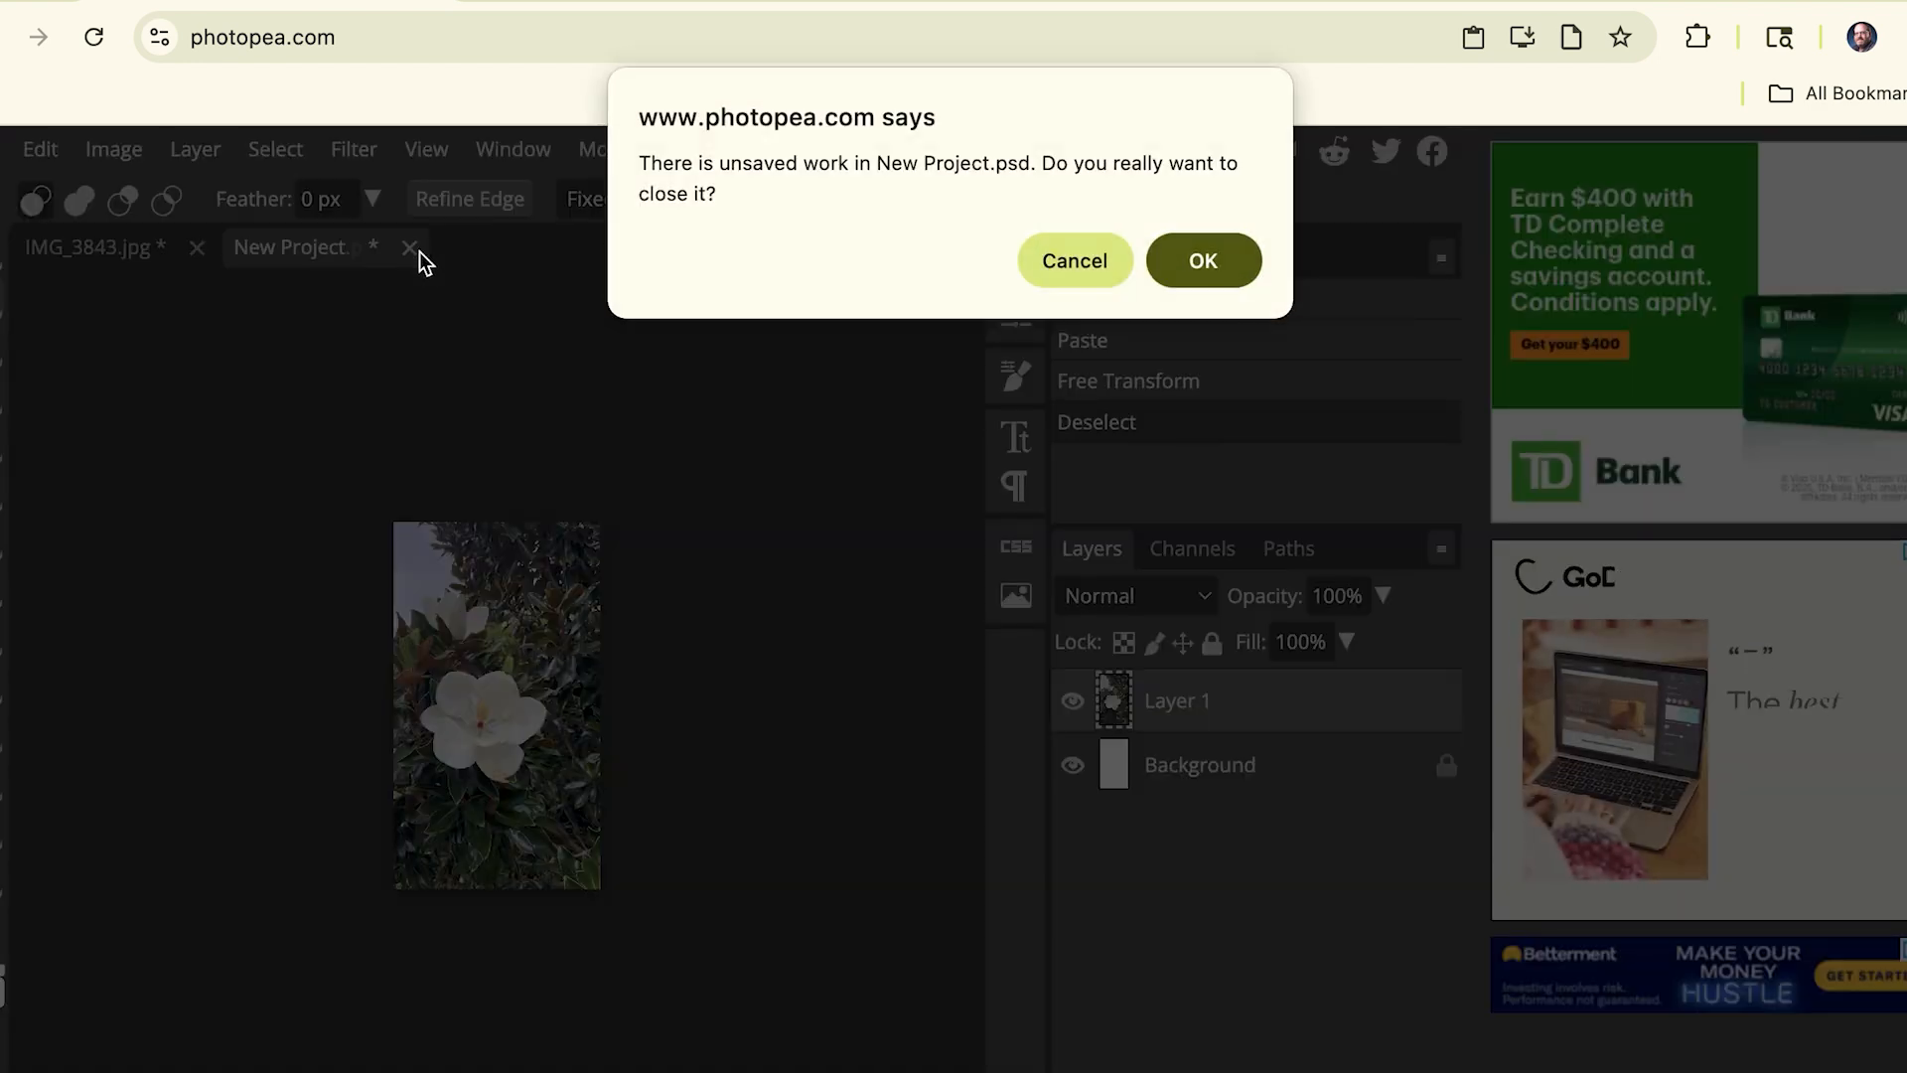
{"action": "left_click", "coordinate": [1212, 259]}
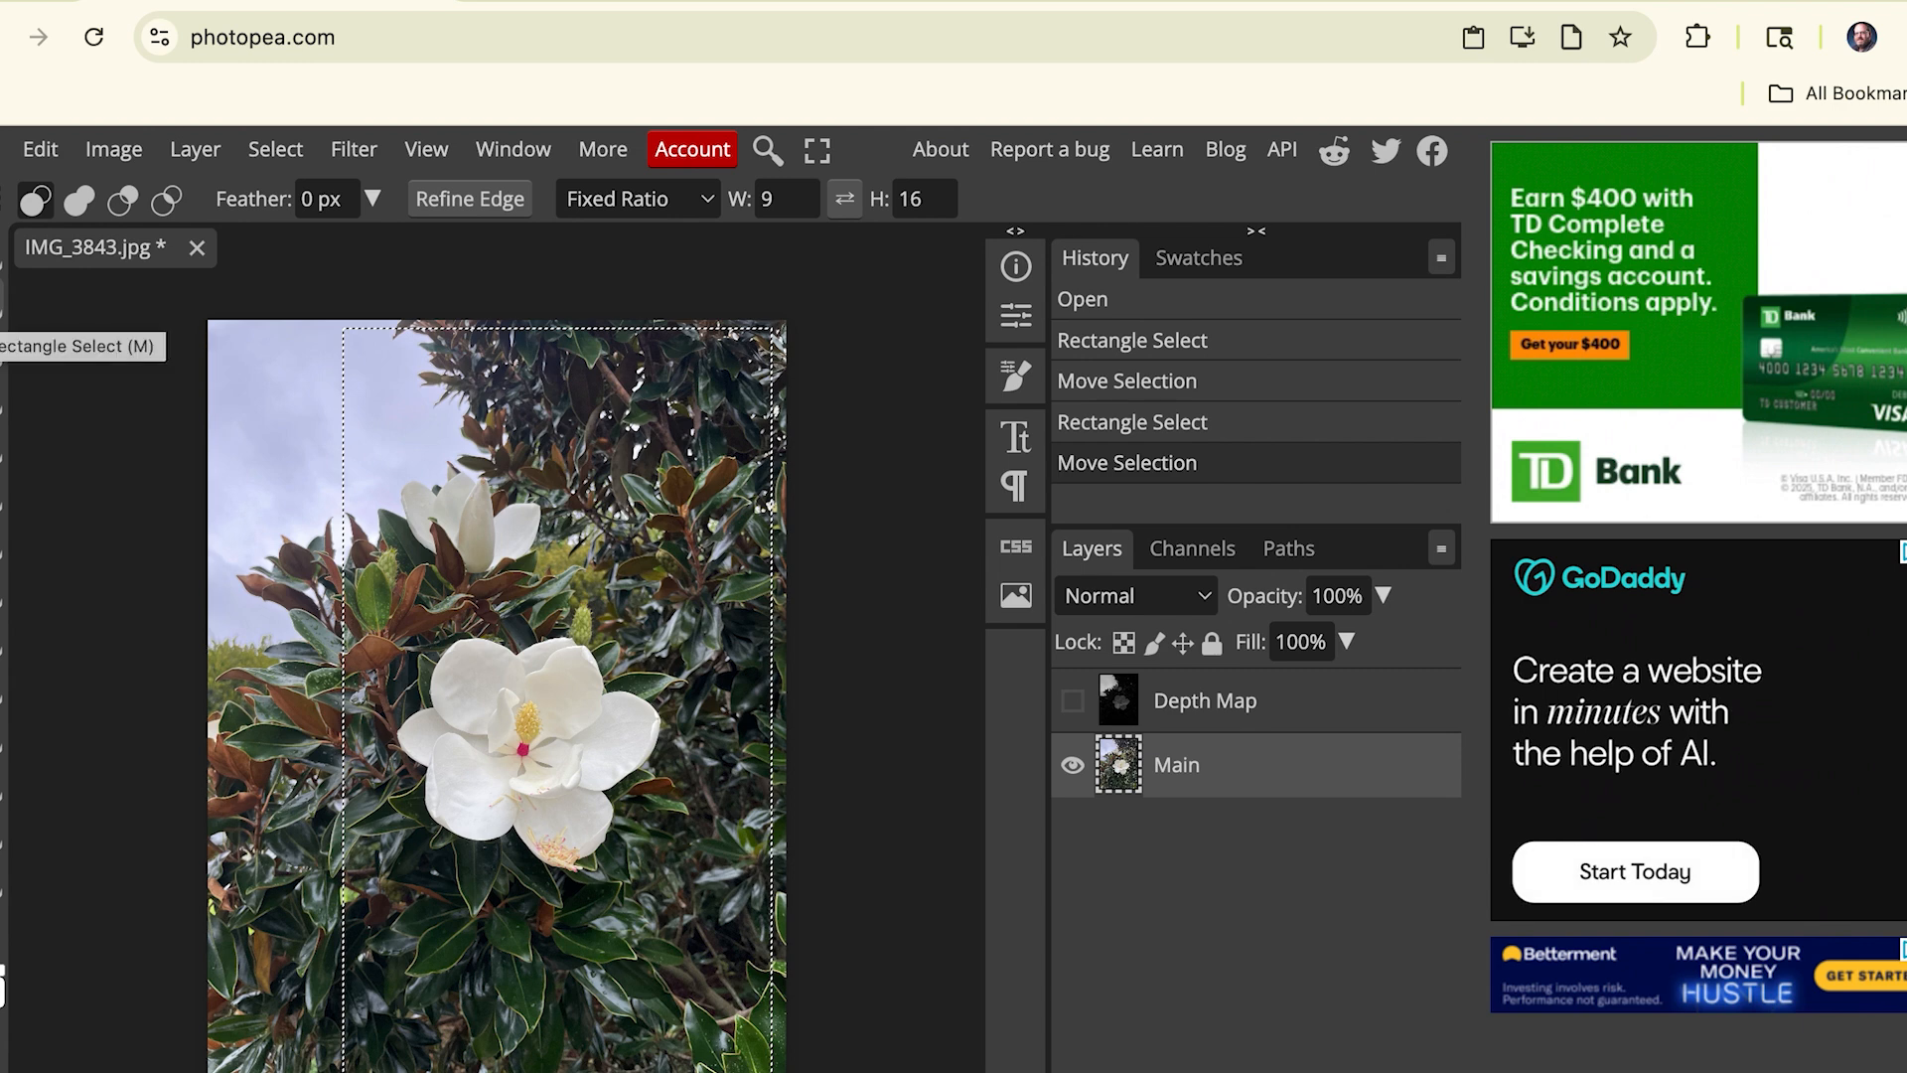
Step: Crop the photo to the existing 9:16 selection with the Crop tool and clear the selection
{"action": "left_click", "coordinate": [2, 407]}
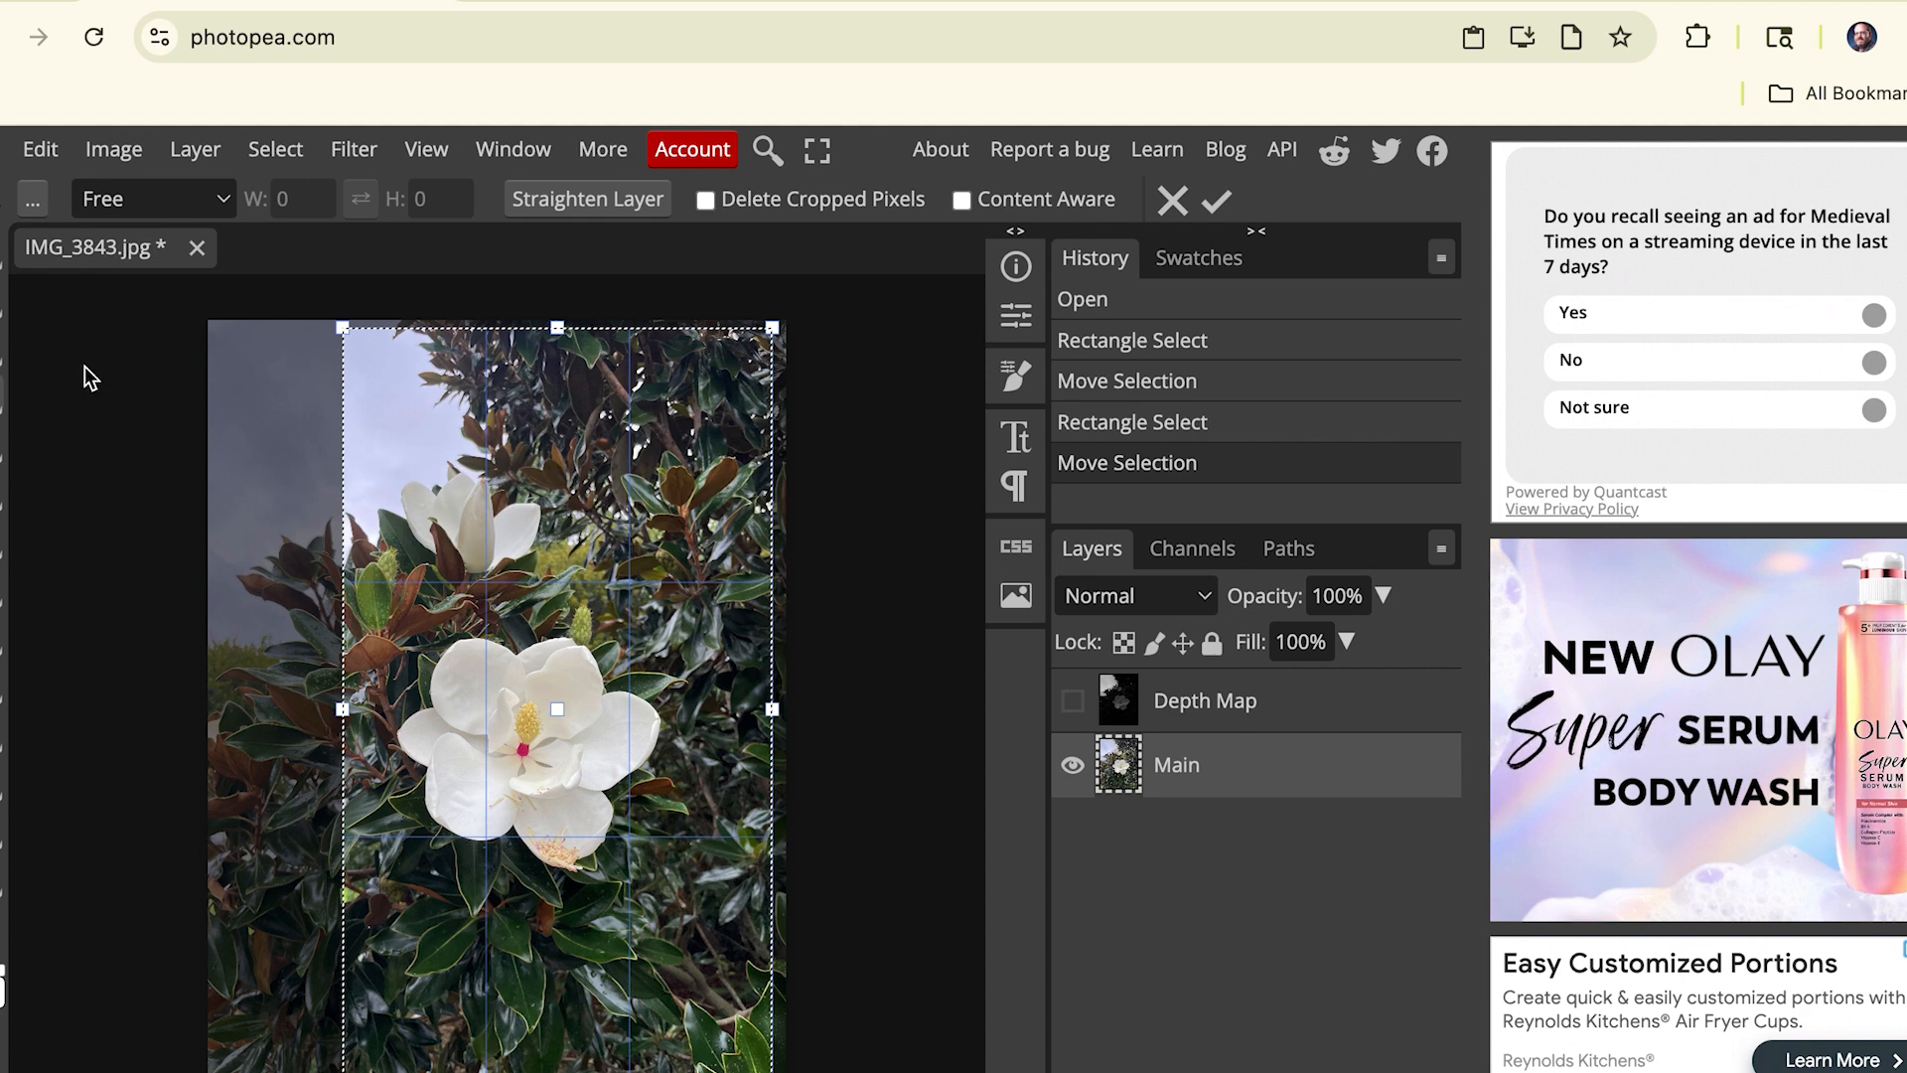
{"action": "left_click", "coordinate": [1218, 201]}
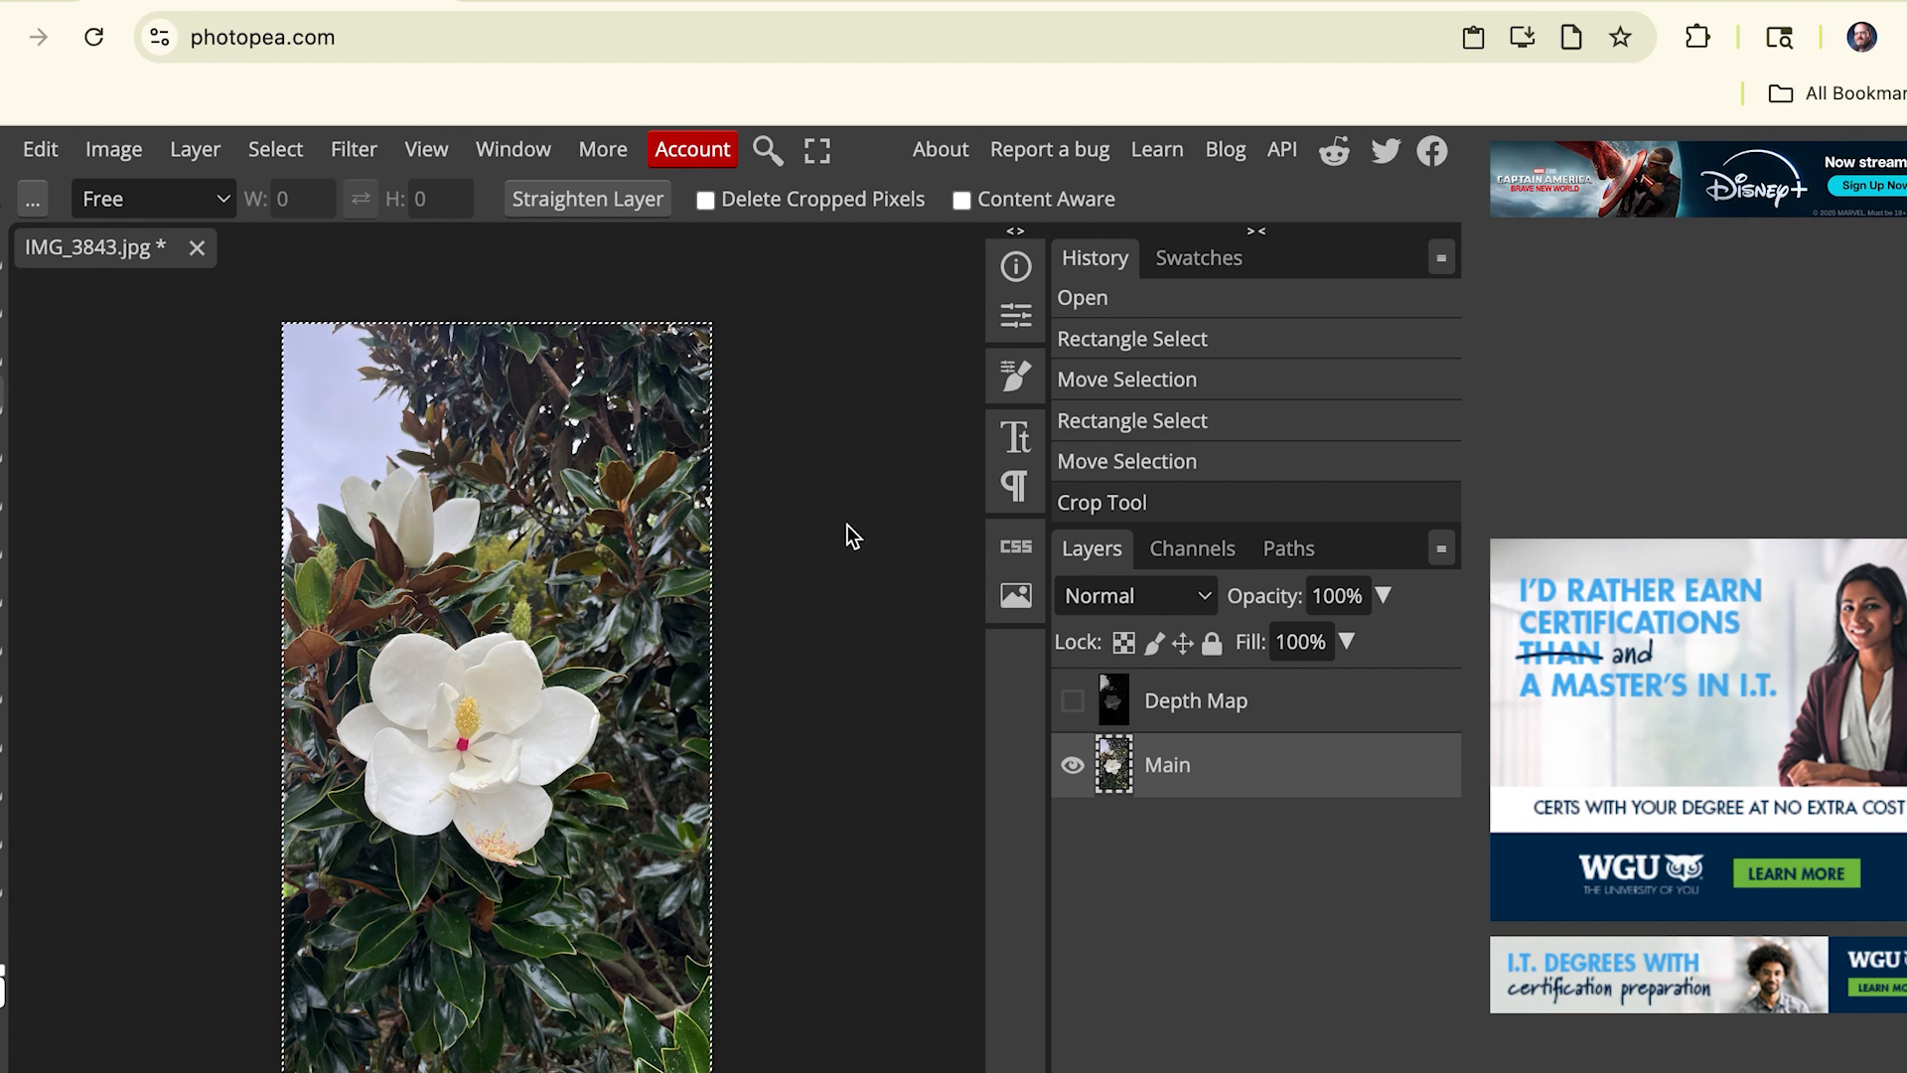
{"action": "left_click_drag", "start_coordinate": [841, 523], "coordinate": [514, 278]}
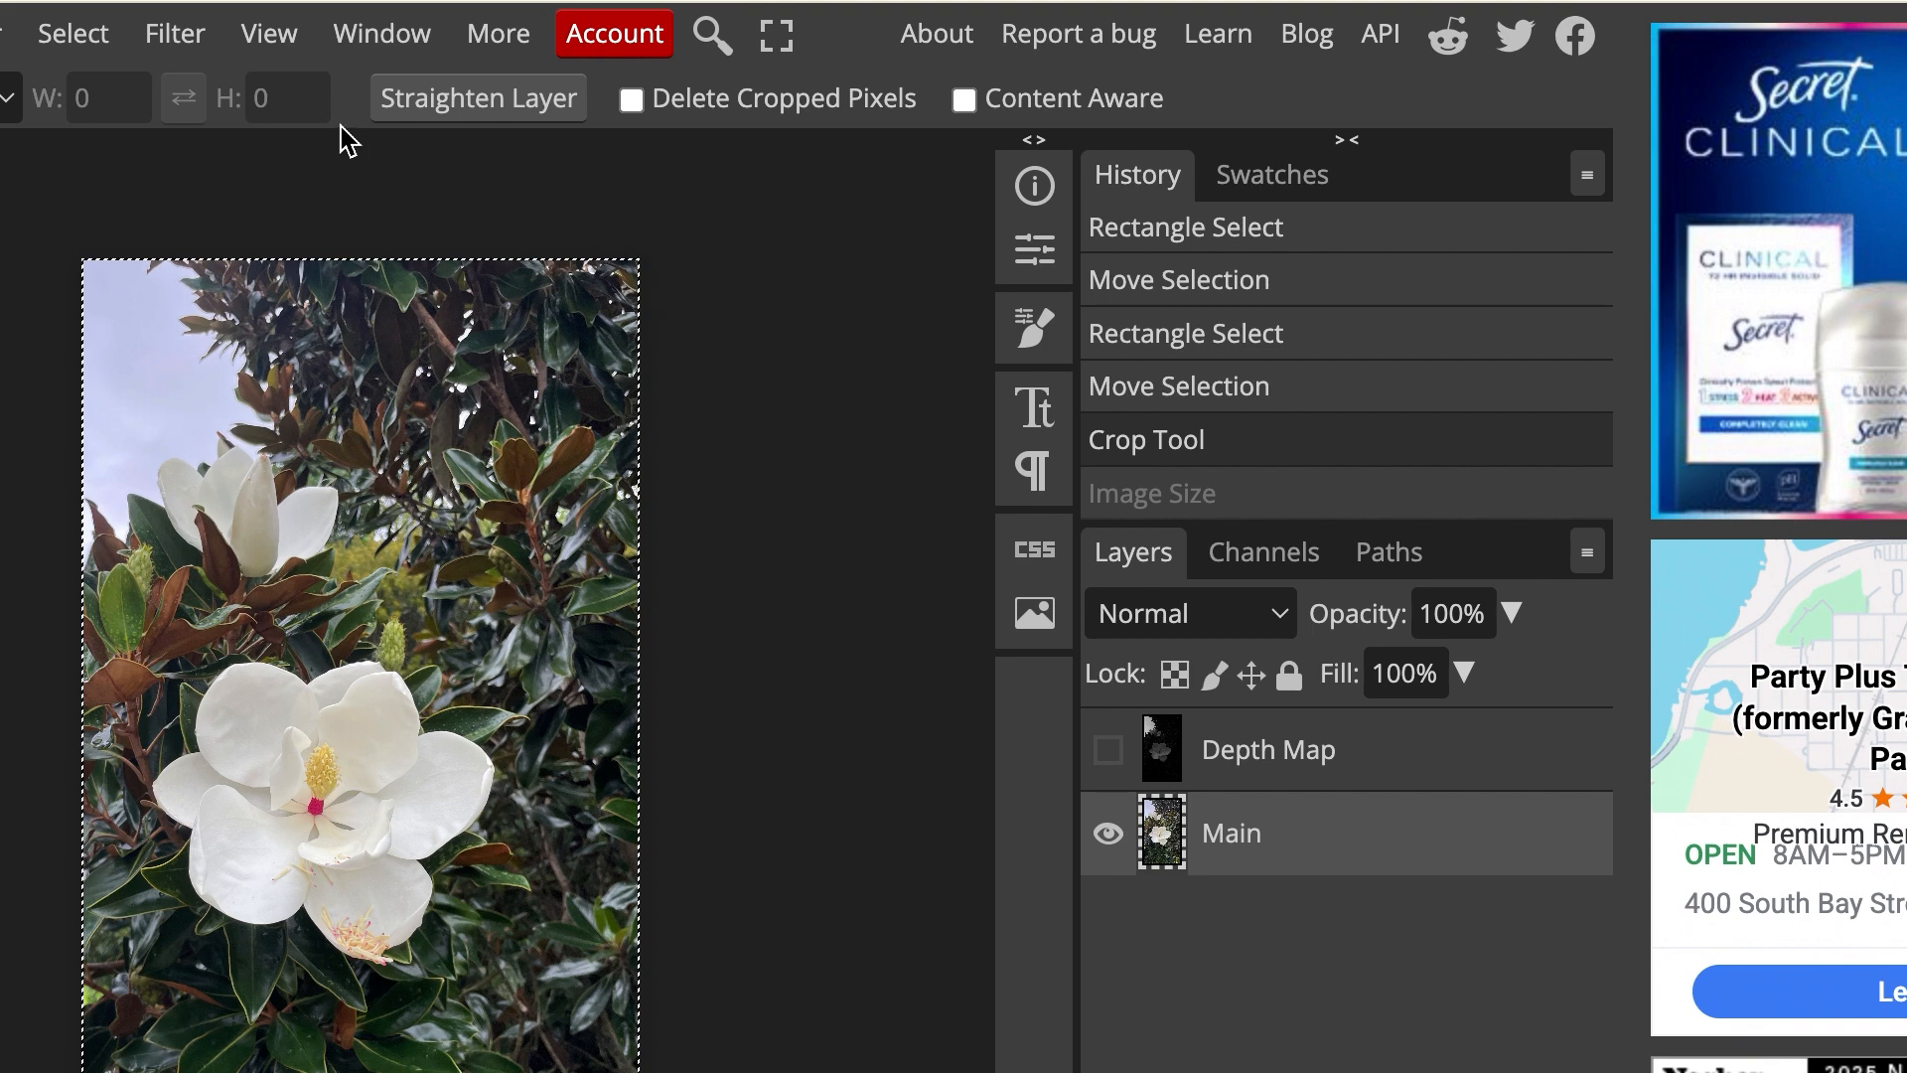
{"action": "left_click", "coordinate": [91, 35]}
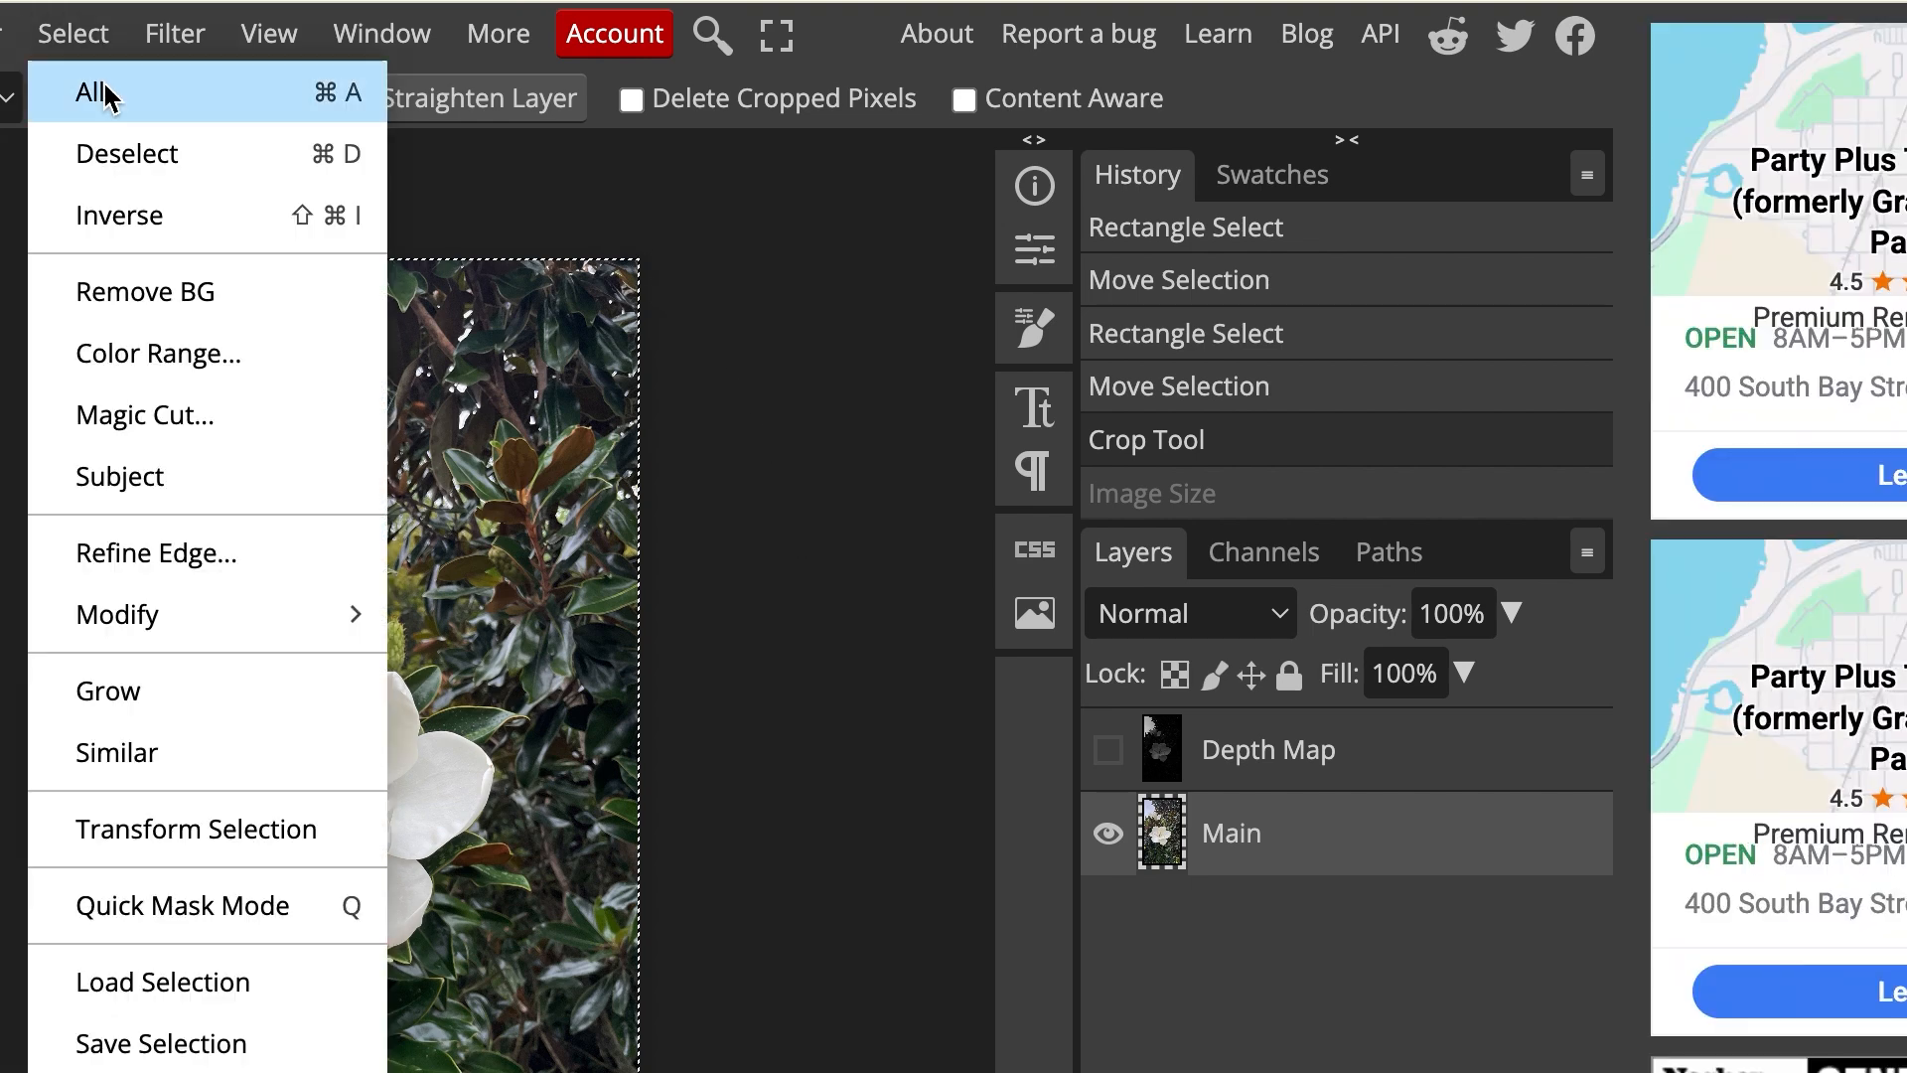
{"action": "left_click", "coordinate": [122, 151]}
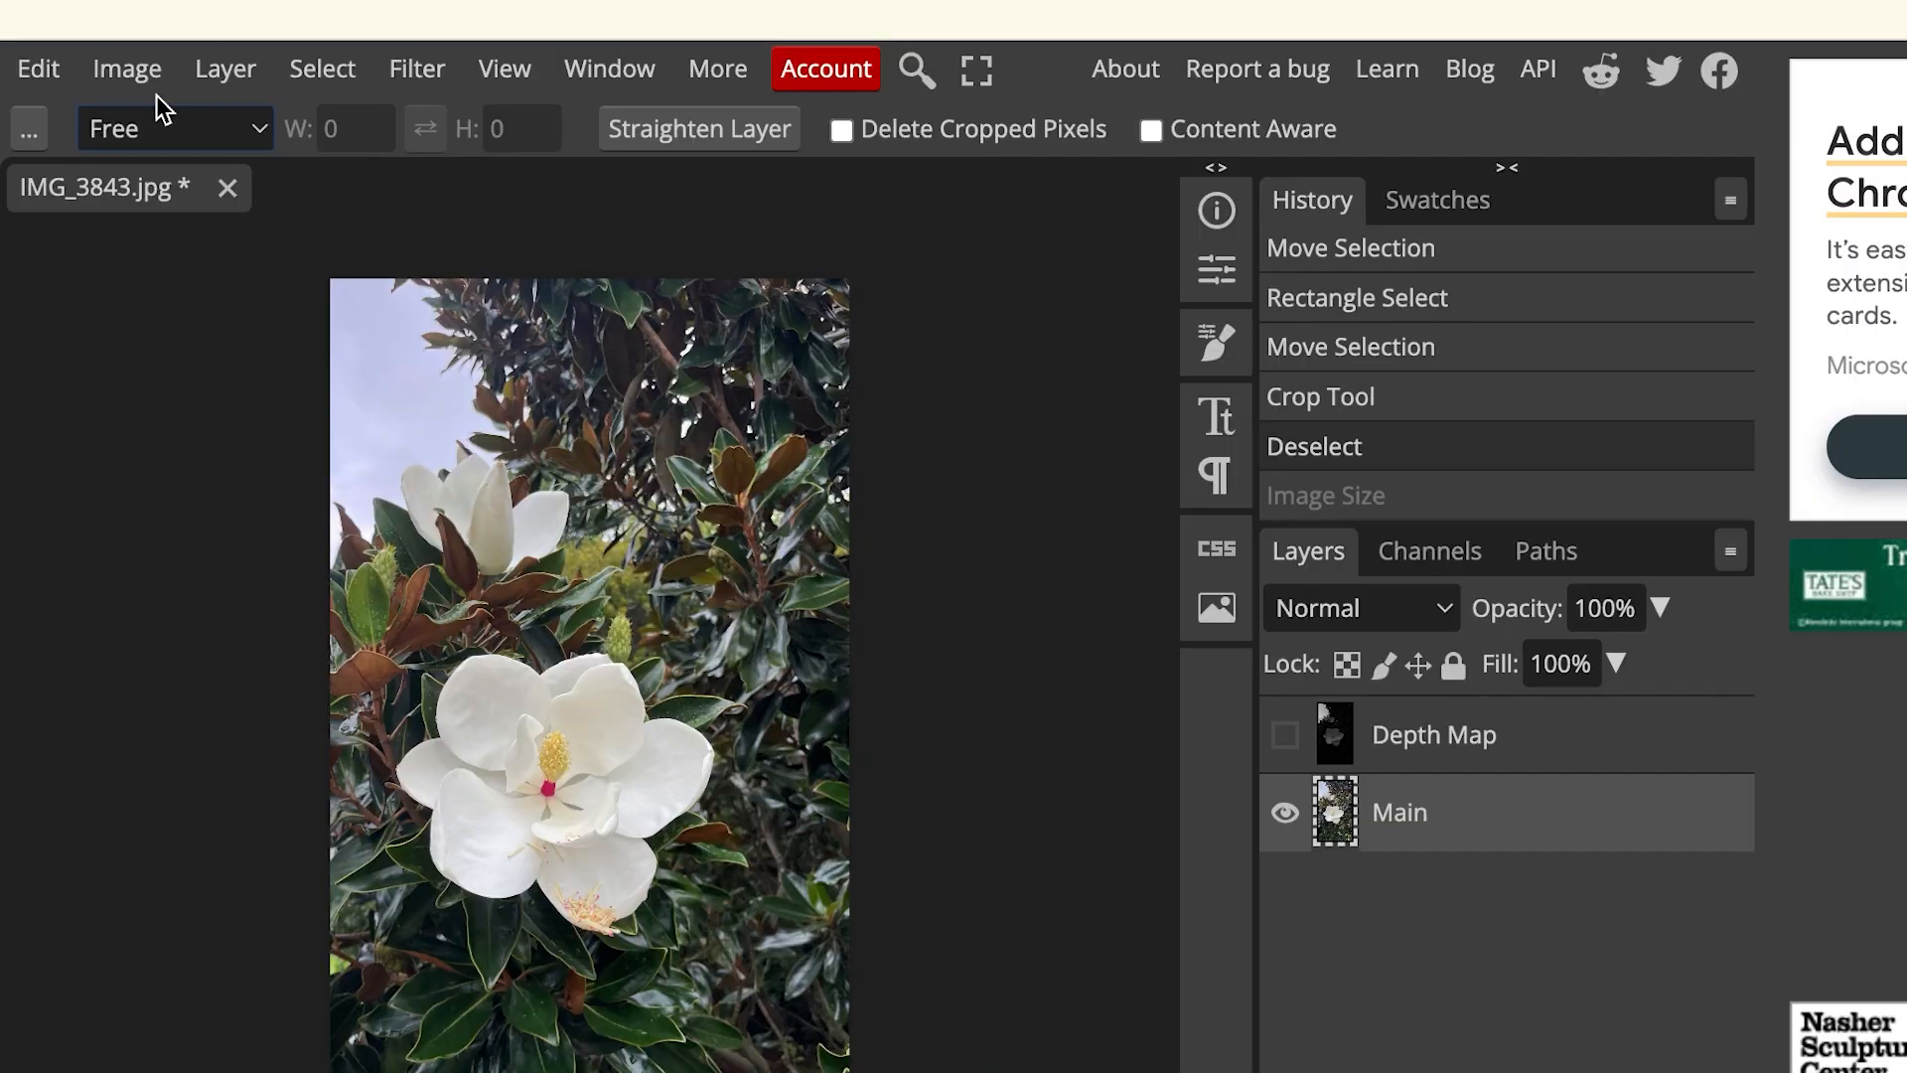
Step: Resize the cropped photo to a width of 1080 and a height of 1920 pixels
{"action": "left_click", "coordinate": [147, 70]}
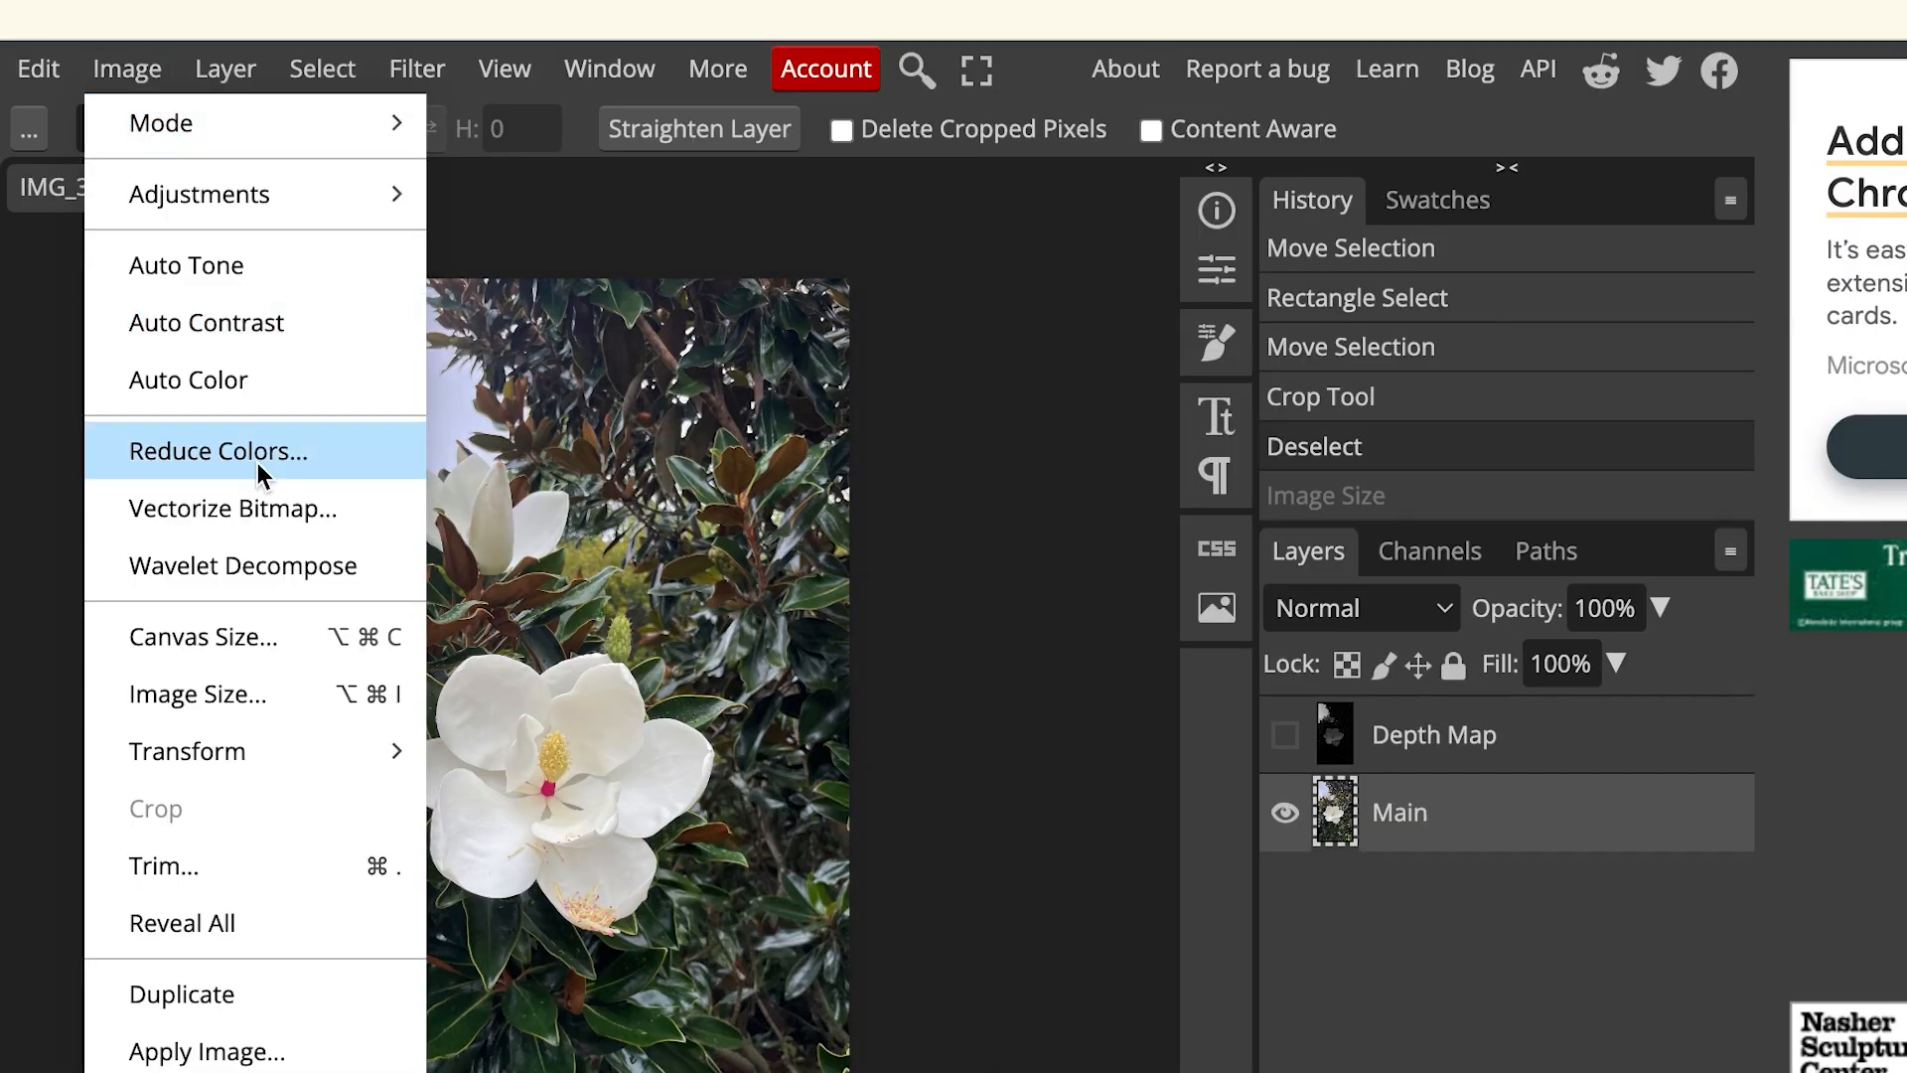
{"action": "left_click", "coordinate": [226, 698]}
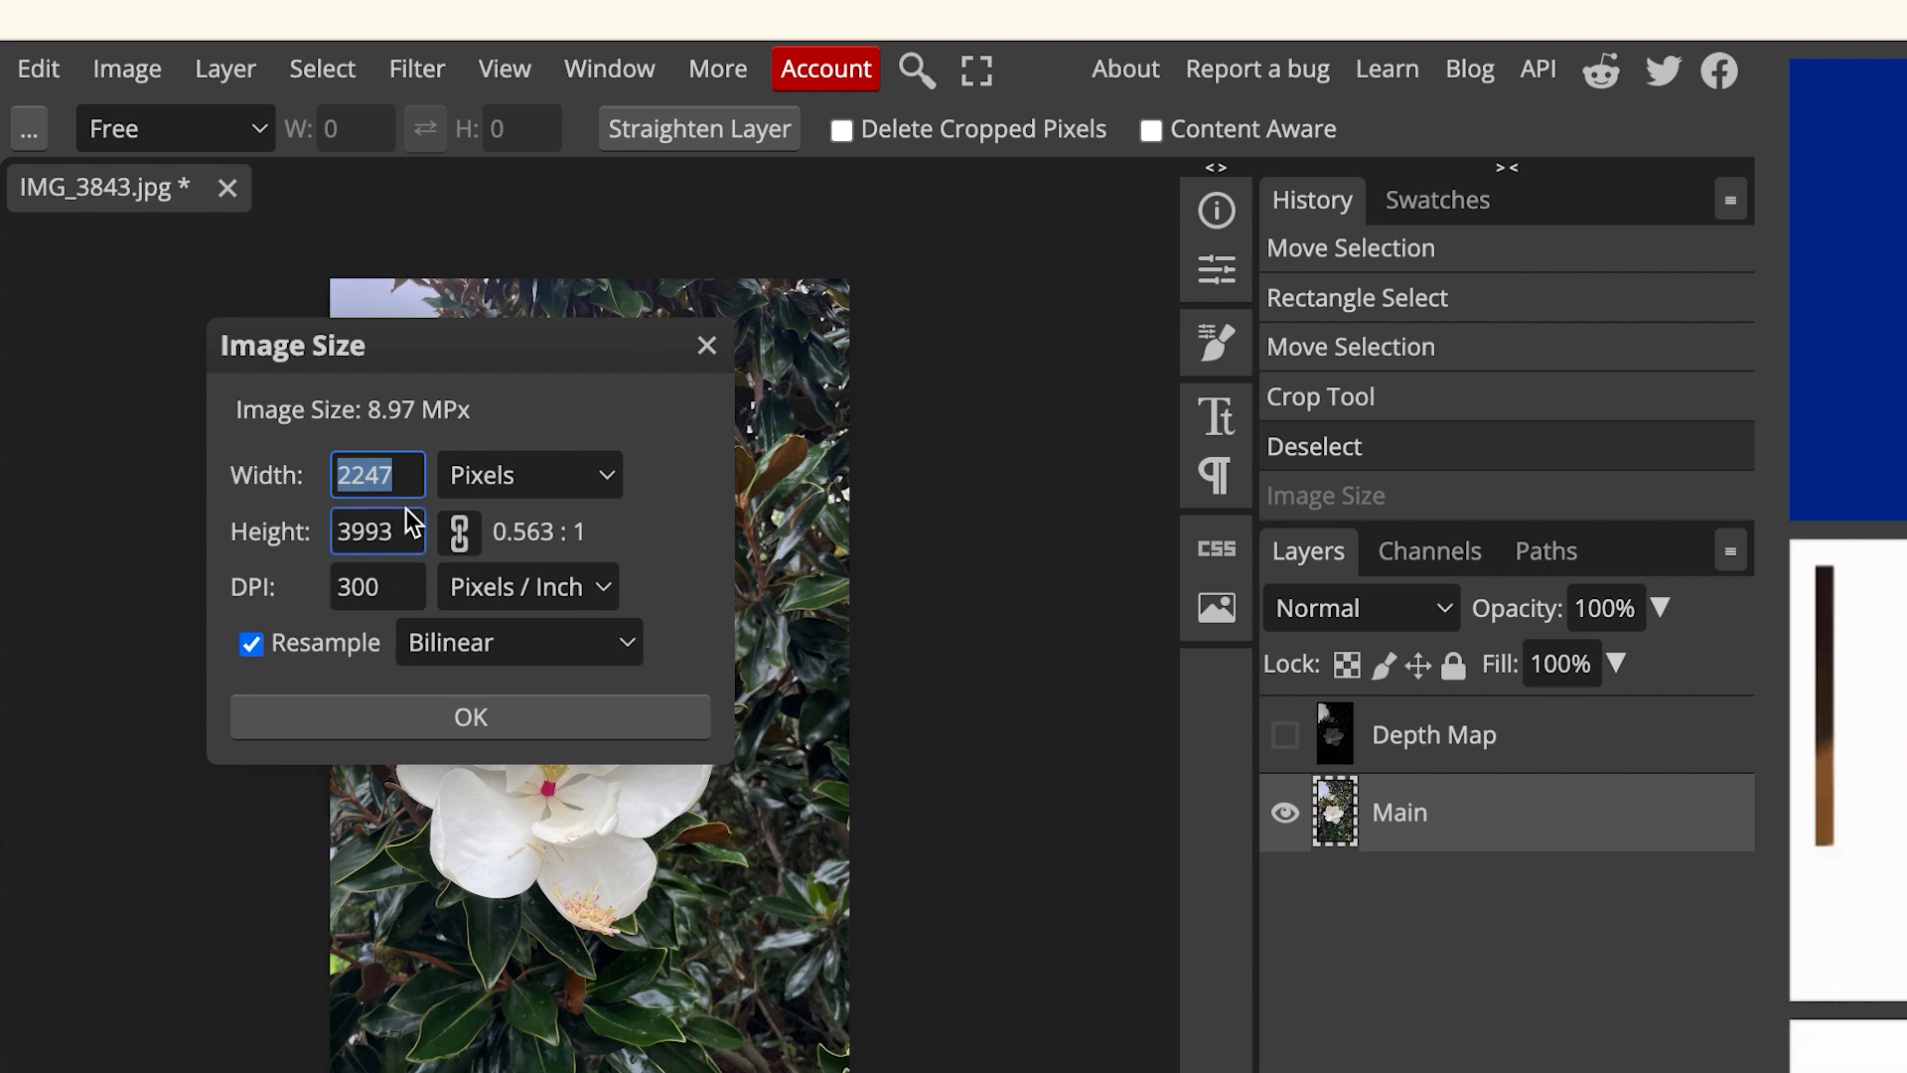
{"action": "type", "text": "1080"}
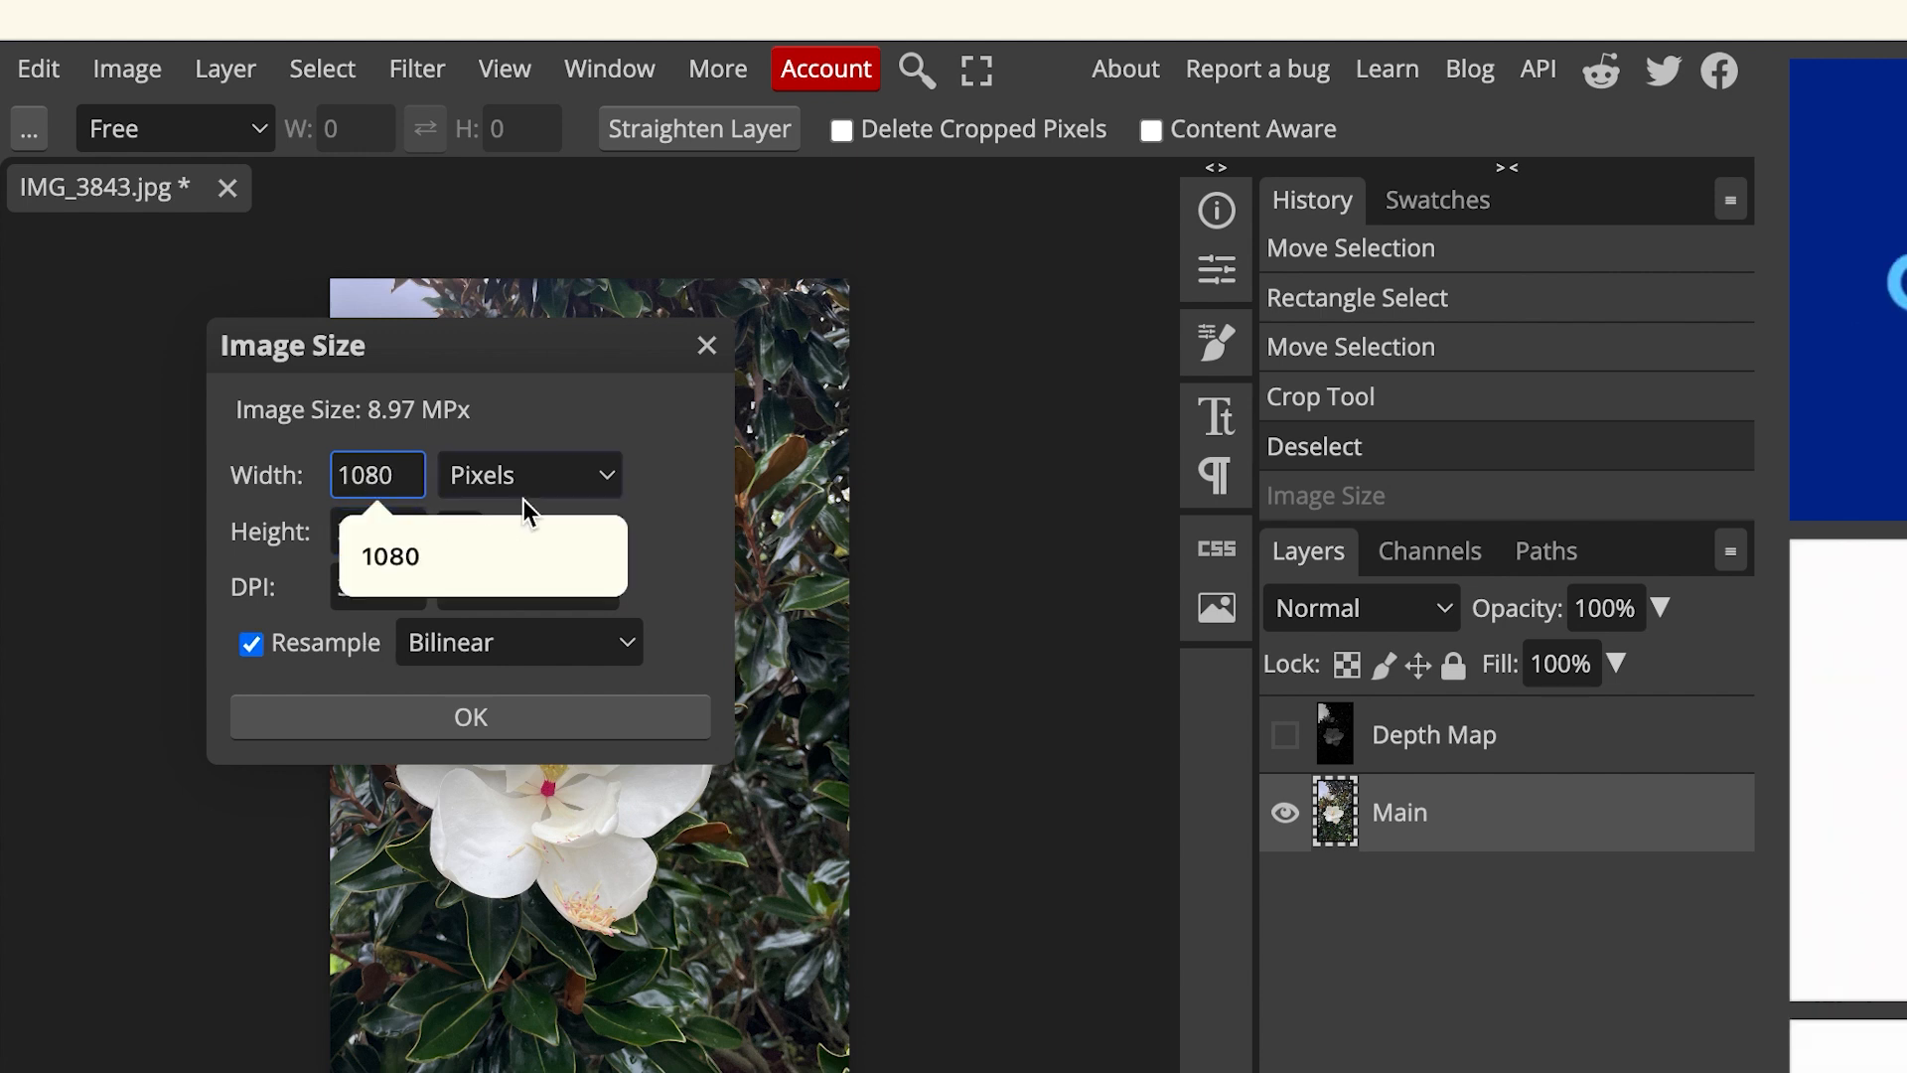
{"action": "left_click", "coordinate": [658, 511]}
{"action": "double_click", "coordinate": [402, 541]}
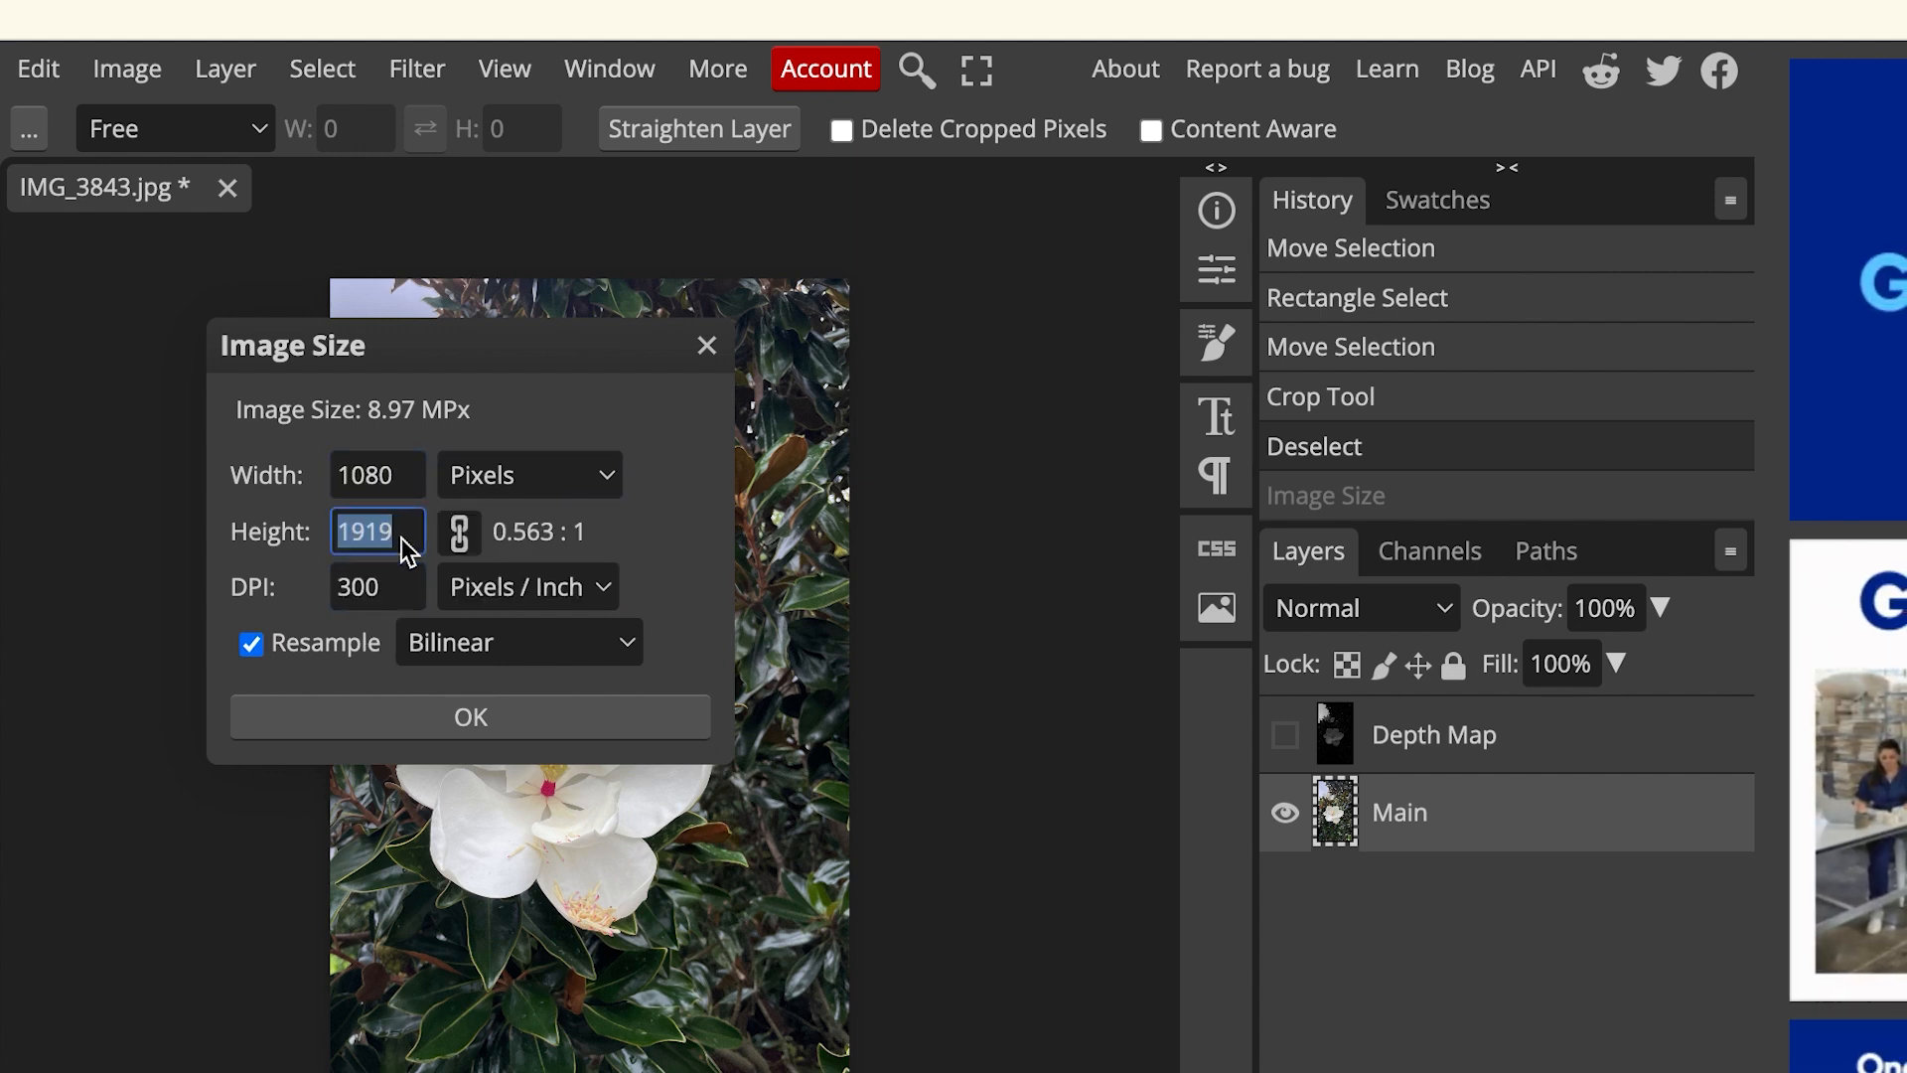
{"action": "left_click", "coordinate": [403, 542]}
{"action": "key", "text": "BackSpace"}
{"action": "key", "text": "BackSpace"}
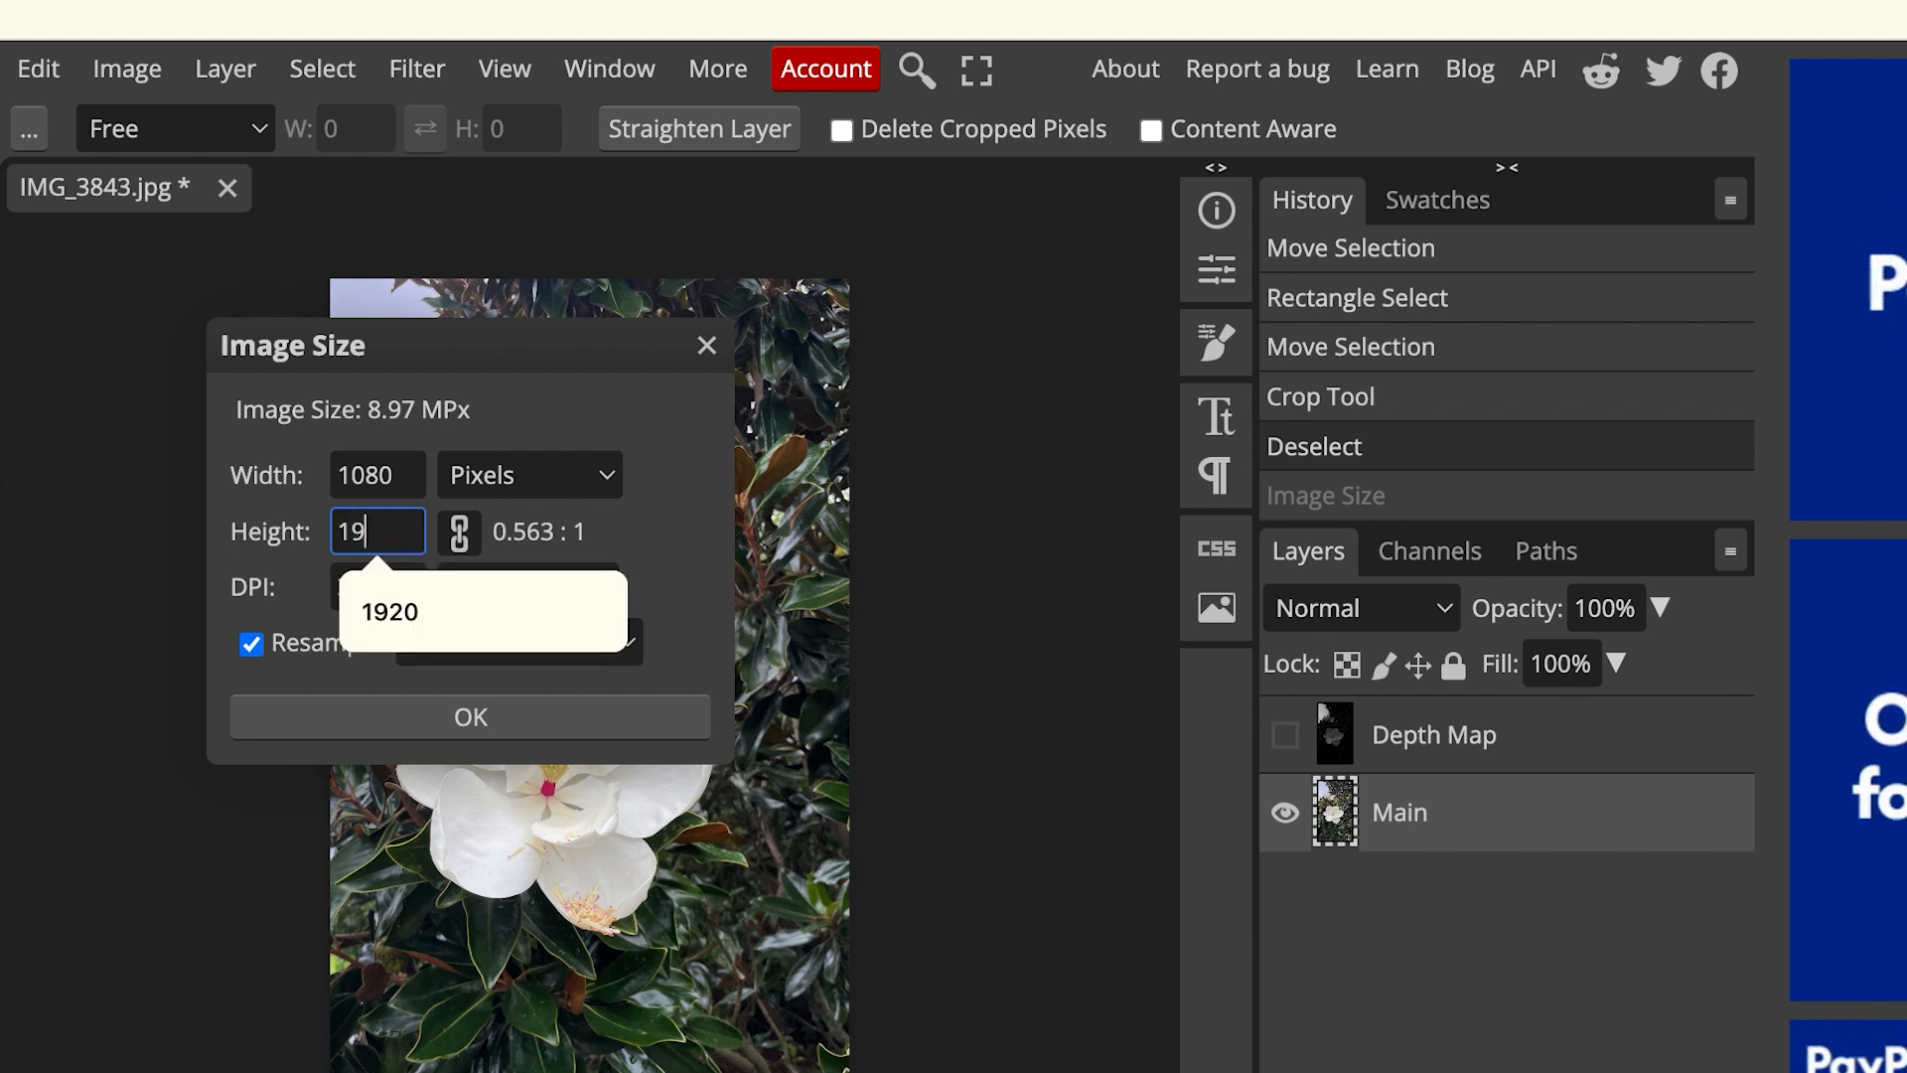
{"action": "type", "text": "20"}
{"action": "left_click", "coordinate": [635, 552]}
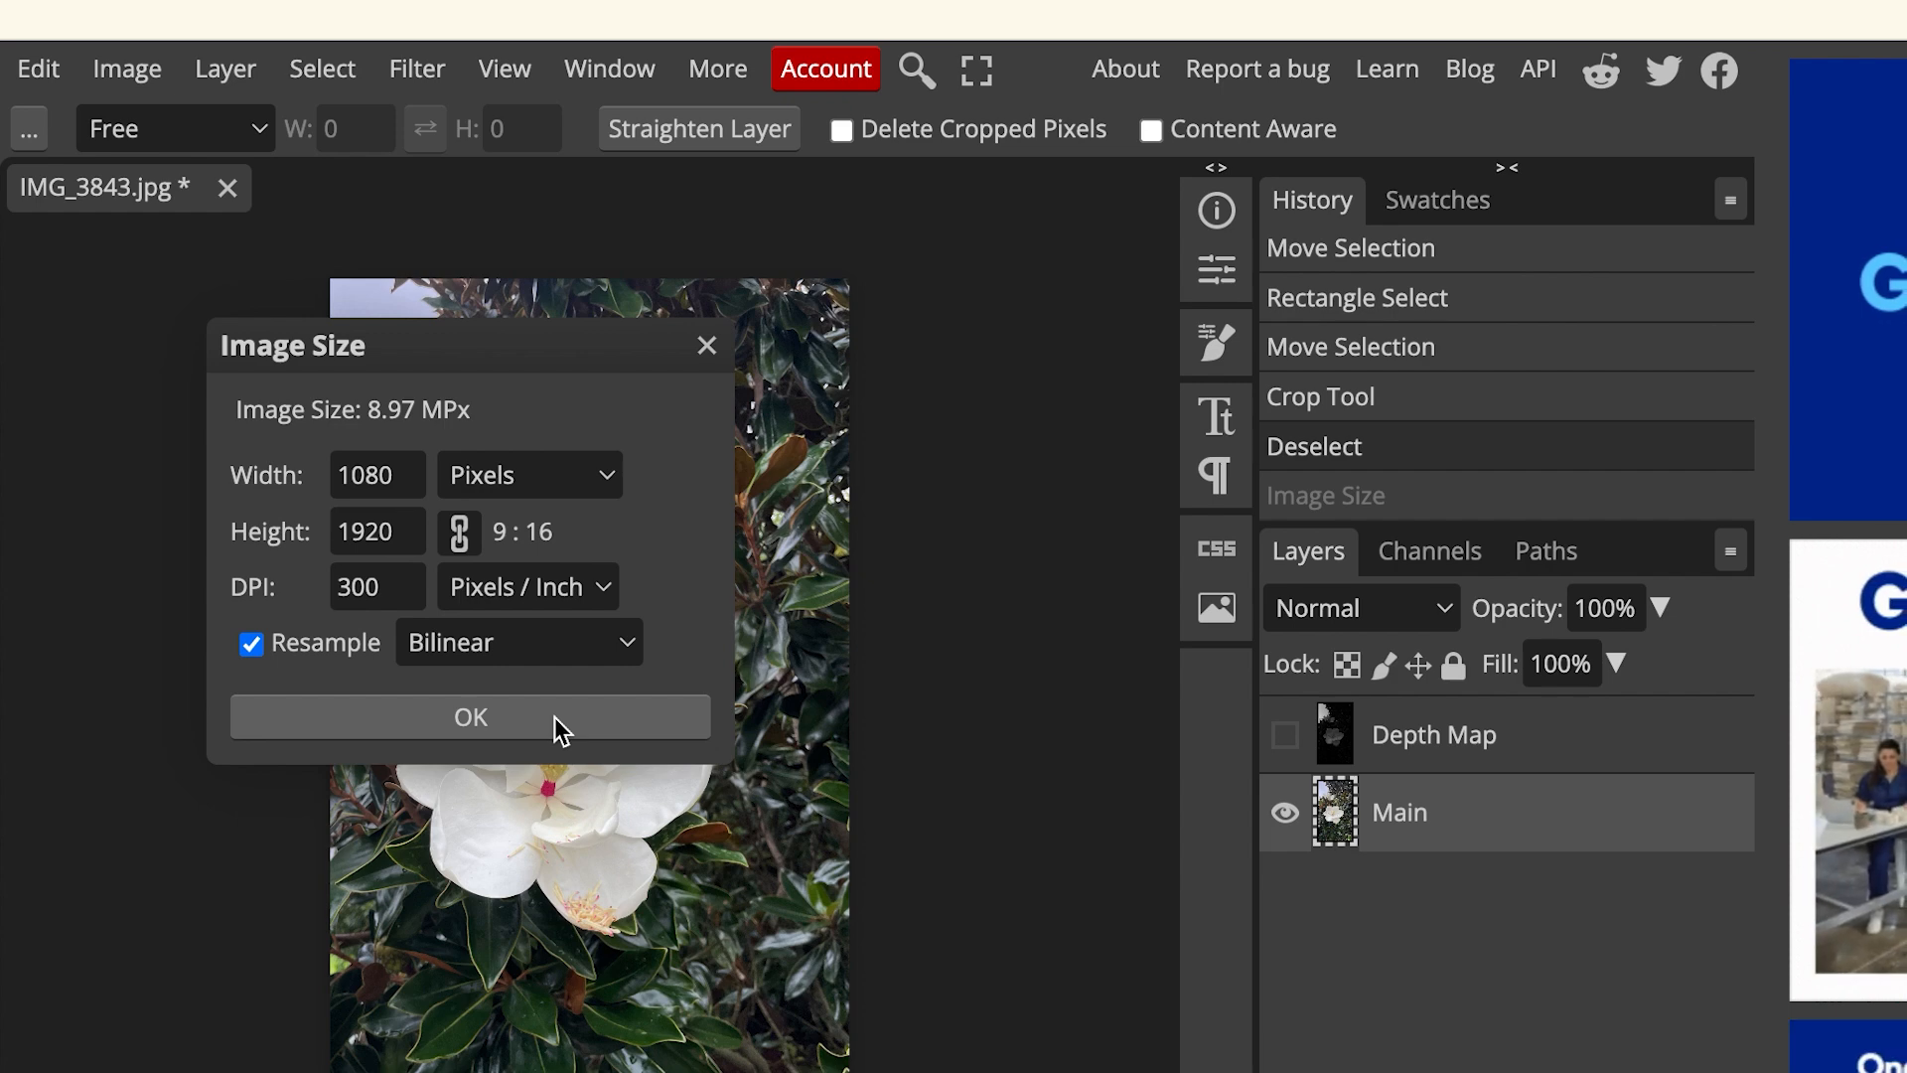
{"action": "left_click", "coordinate": [512, 735]}
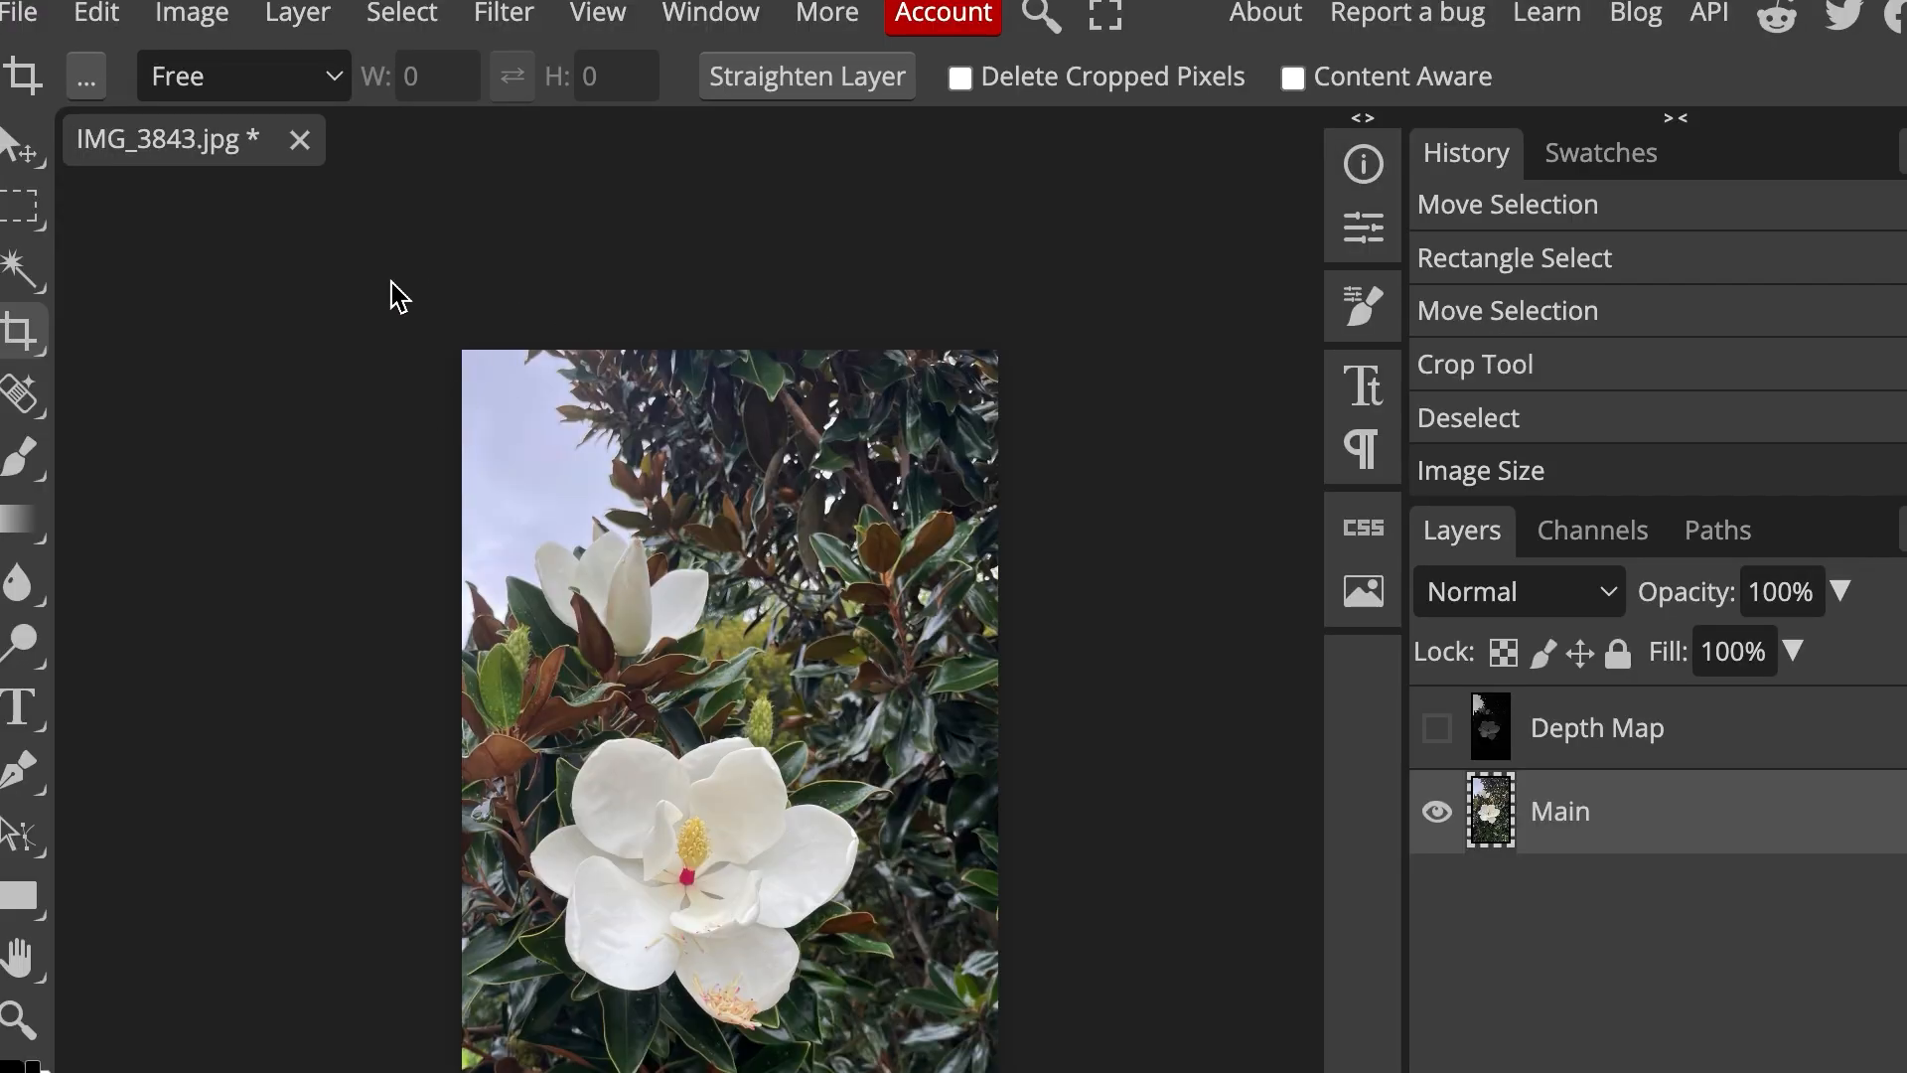
Step: Check the resized photo's pixel dimensions and aspect ratio without changing them
{"action": "left_click", "coordinate": [285, 13]}
{"action": "mouse_move", "coordinate": [192, 12]}
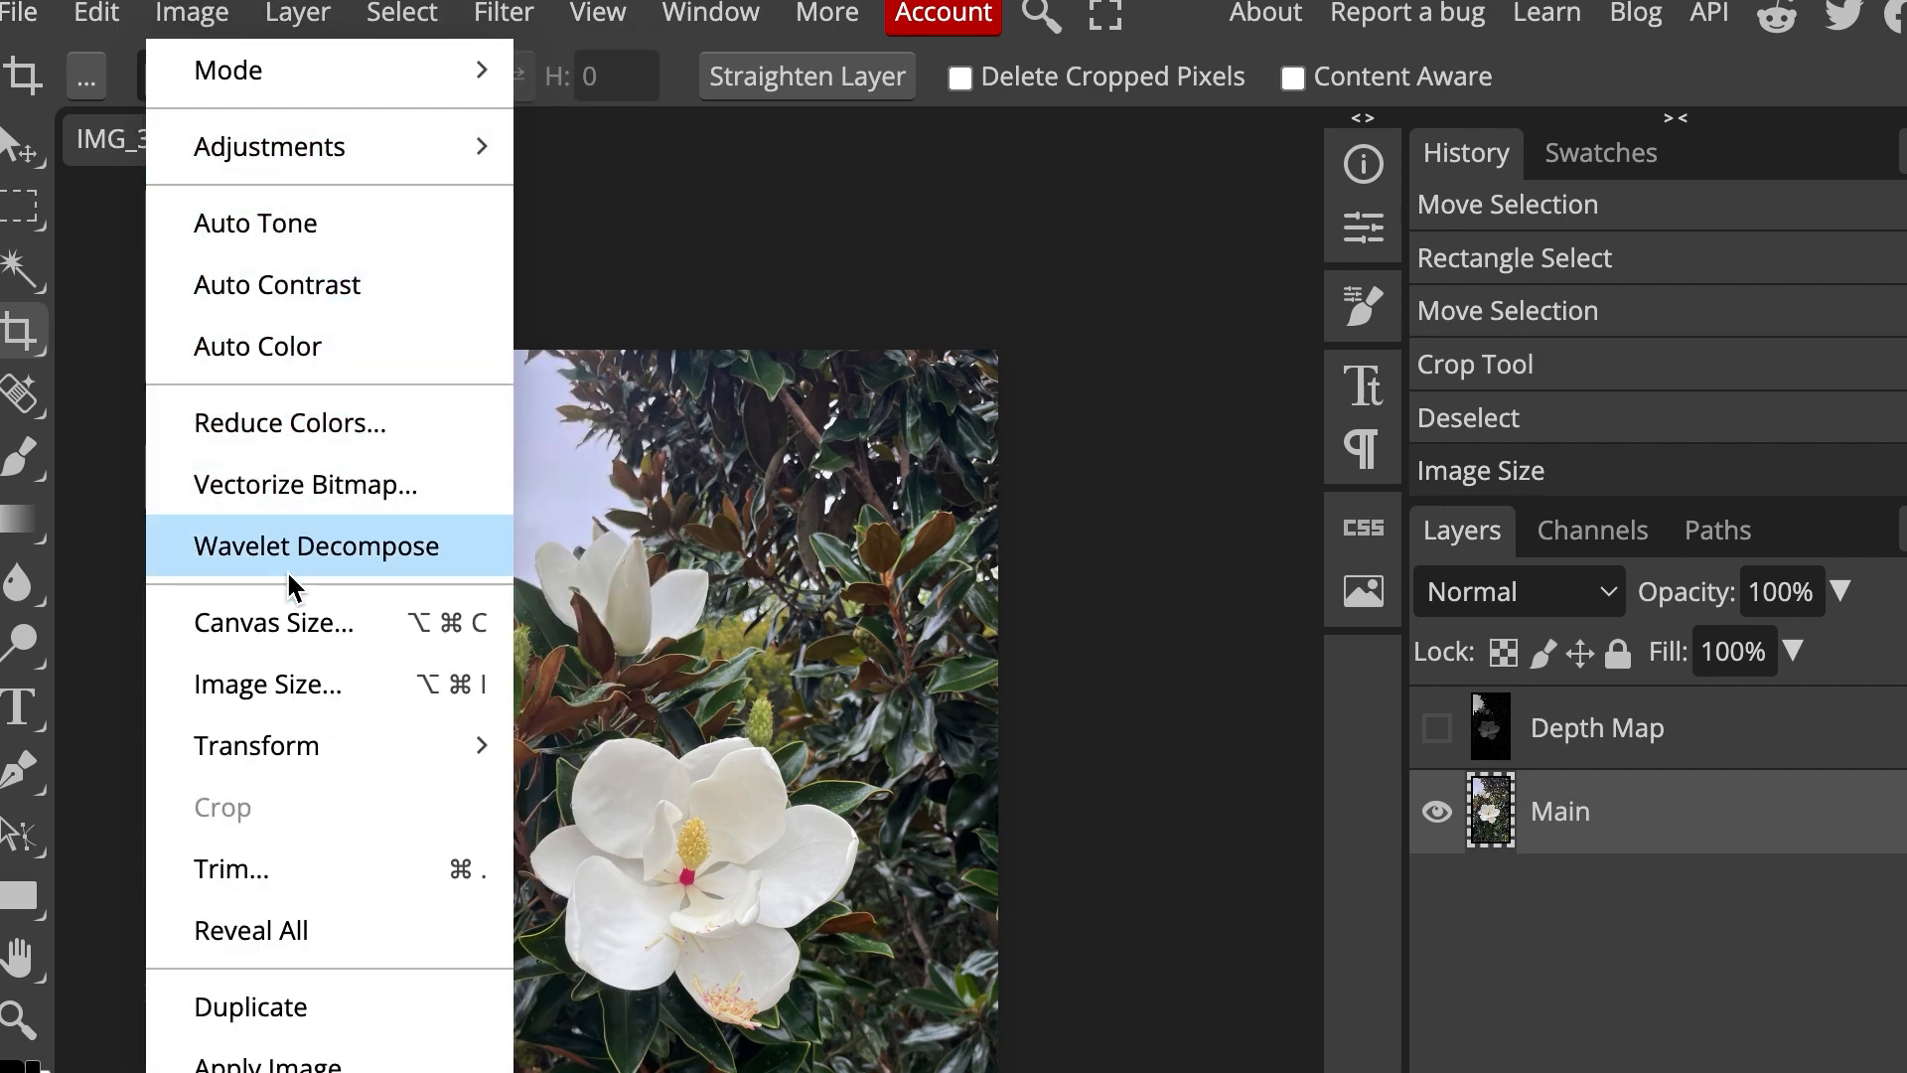
{"action": "left_click", "coordinate": [288, 675]}
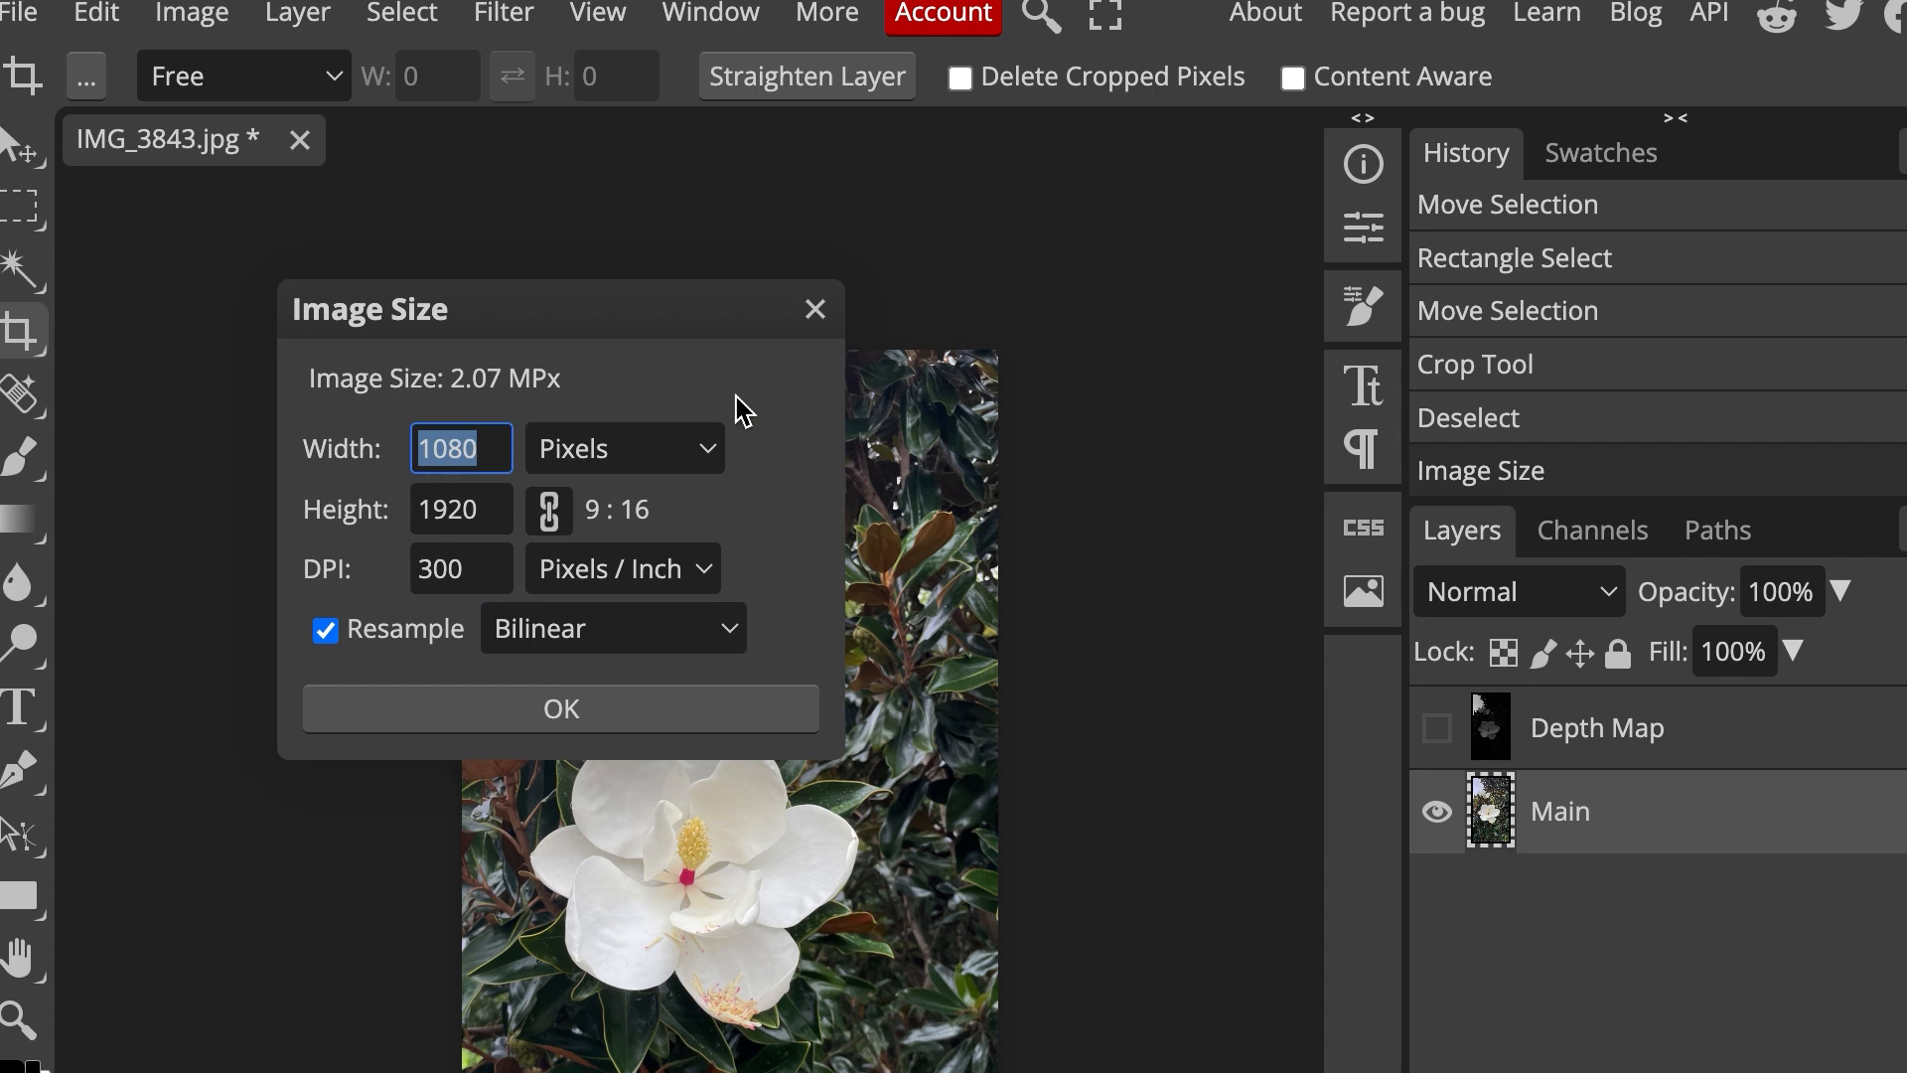
{"action": "left_click", "coordinate": [815, 310]}
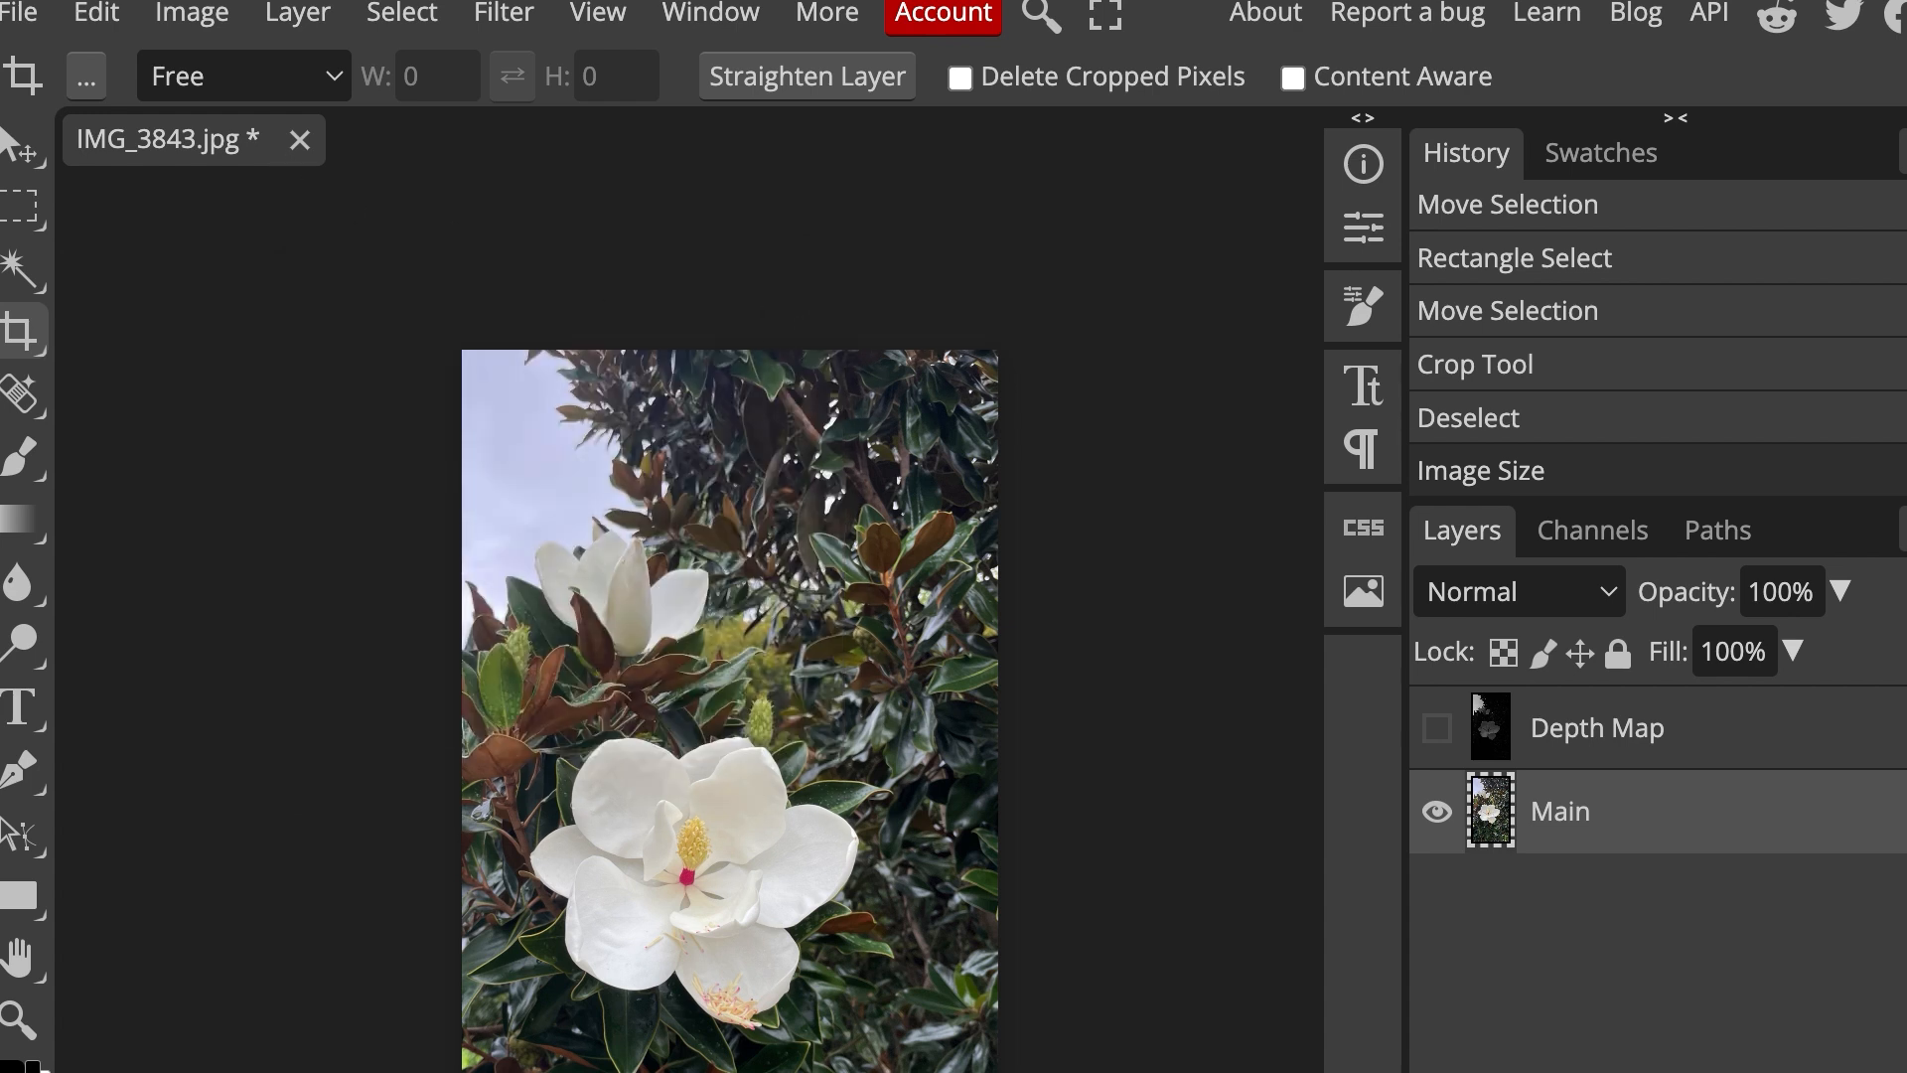
Step: Export the 1080 × 1920 px photo as a JPG named IMG_3843 at 70% quality
{"action": "left_click", "coordinate": [21, 14]}
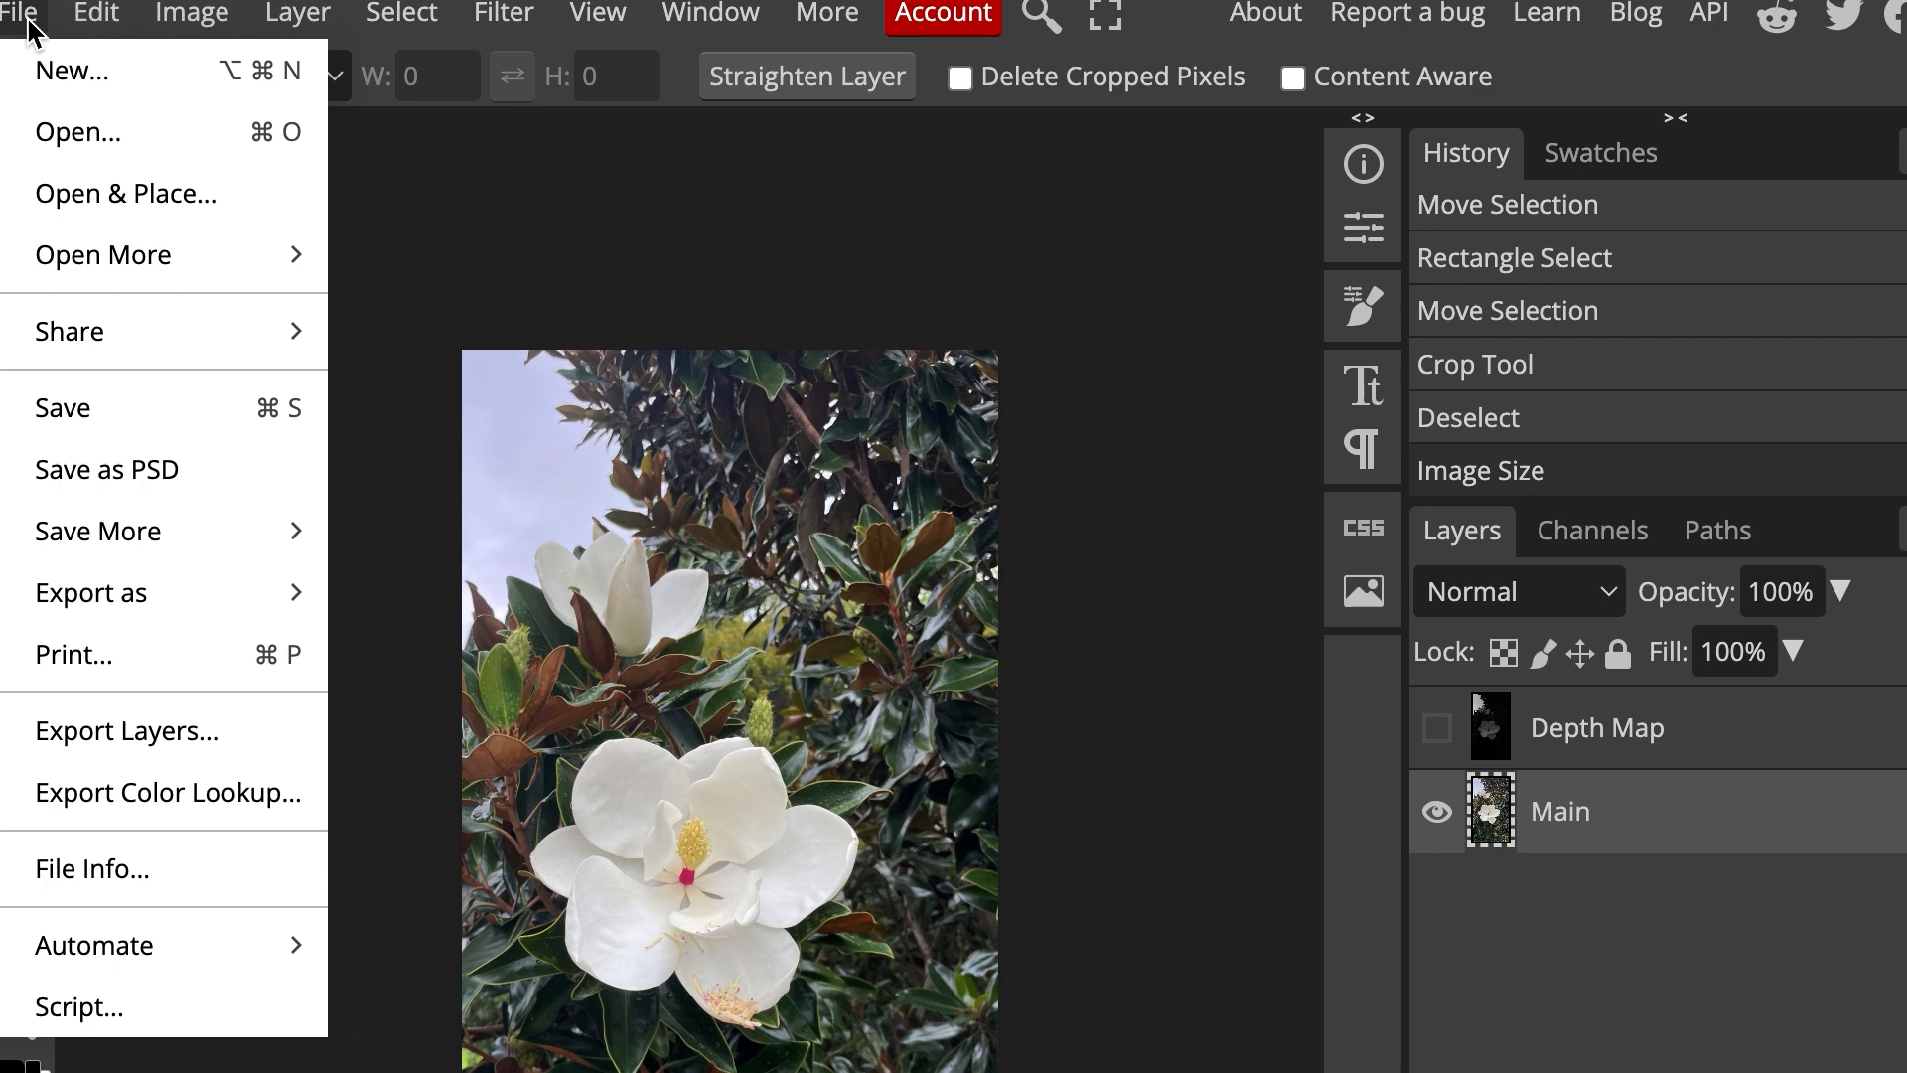
{"action": "mouse_move", "coordinate": [146, 576]}
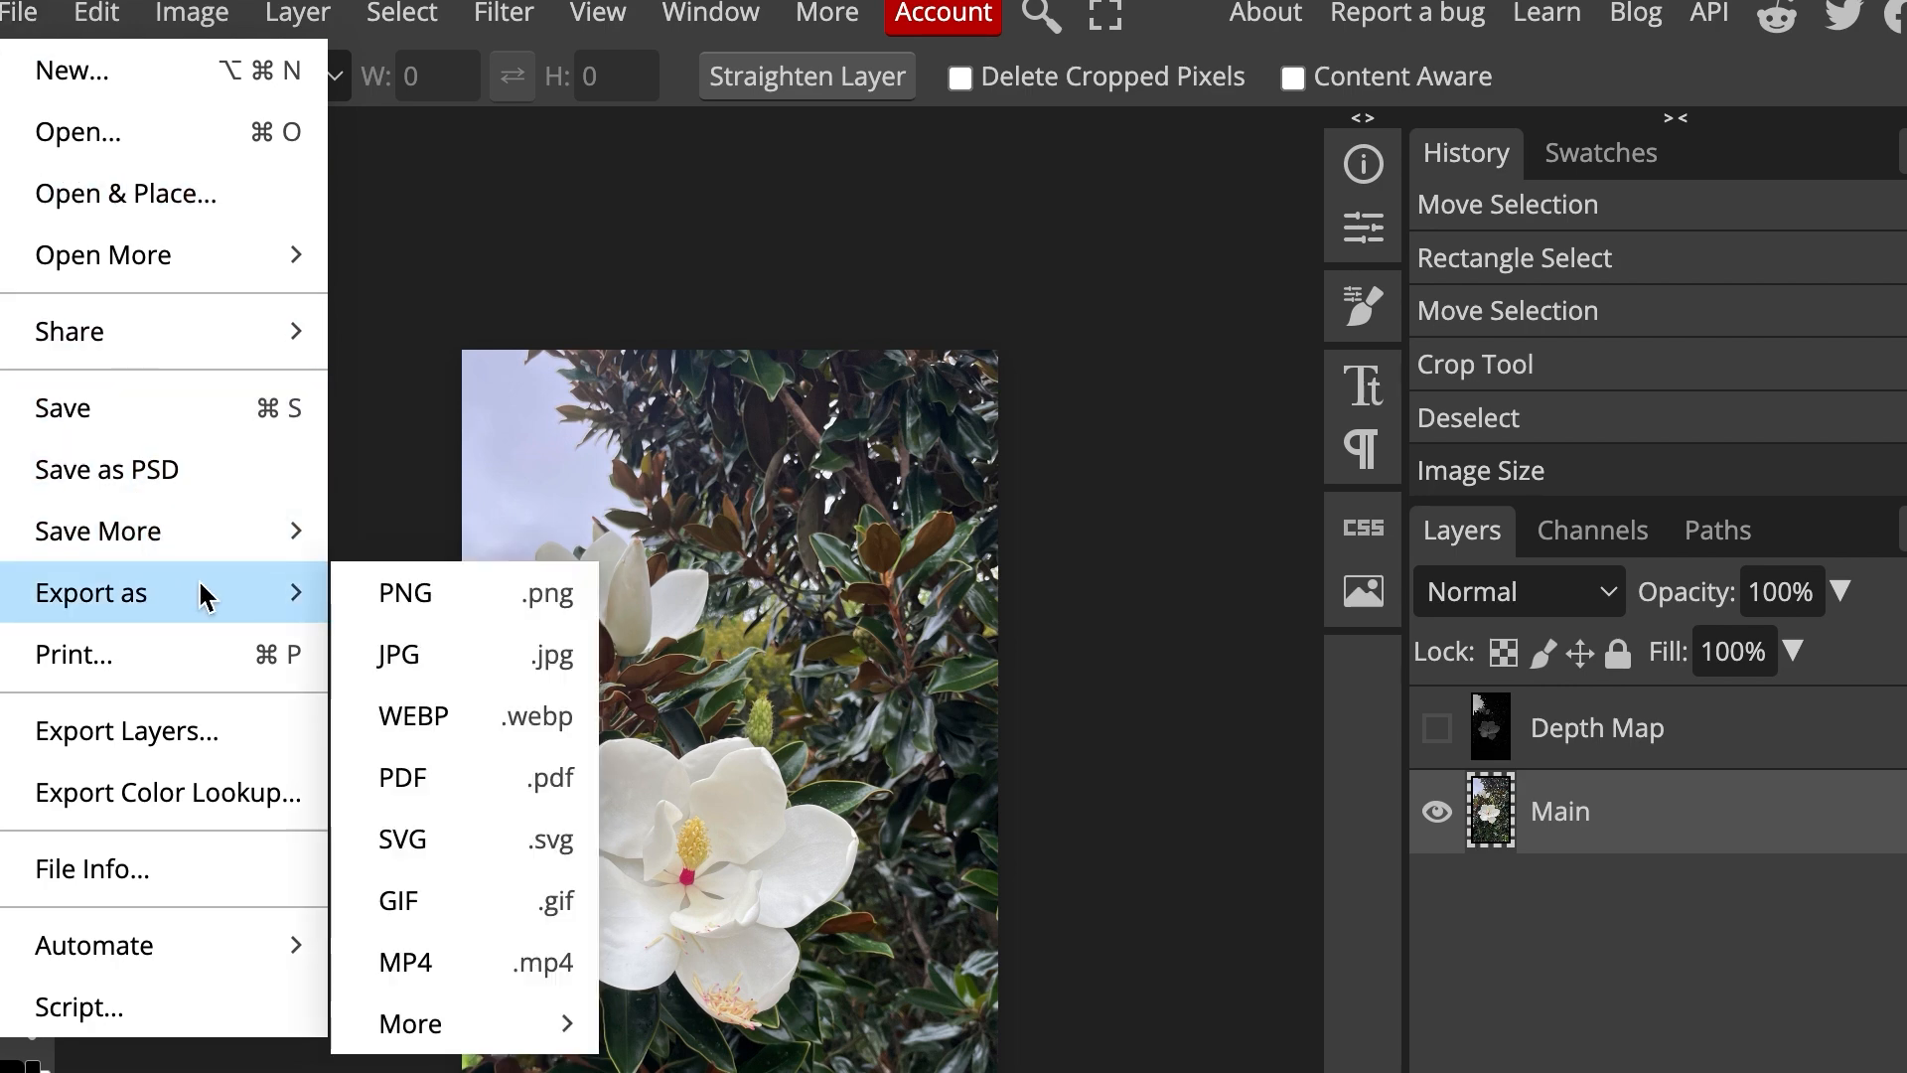
{"action": "left_click", "coordinate": [524, 658]}
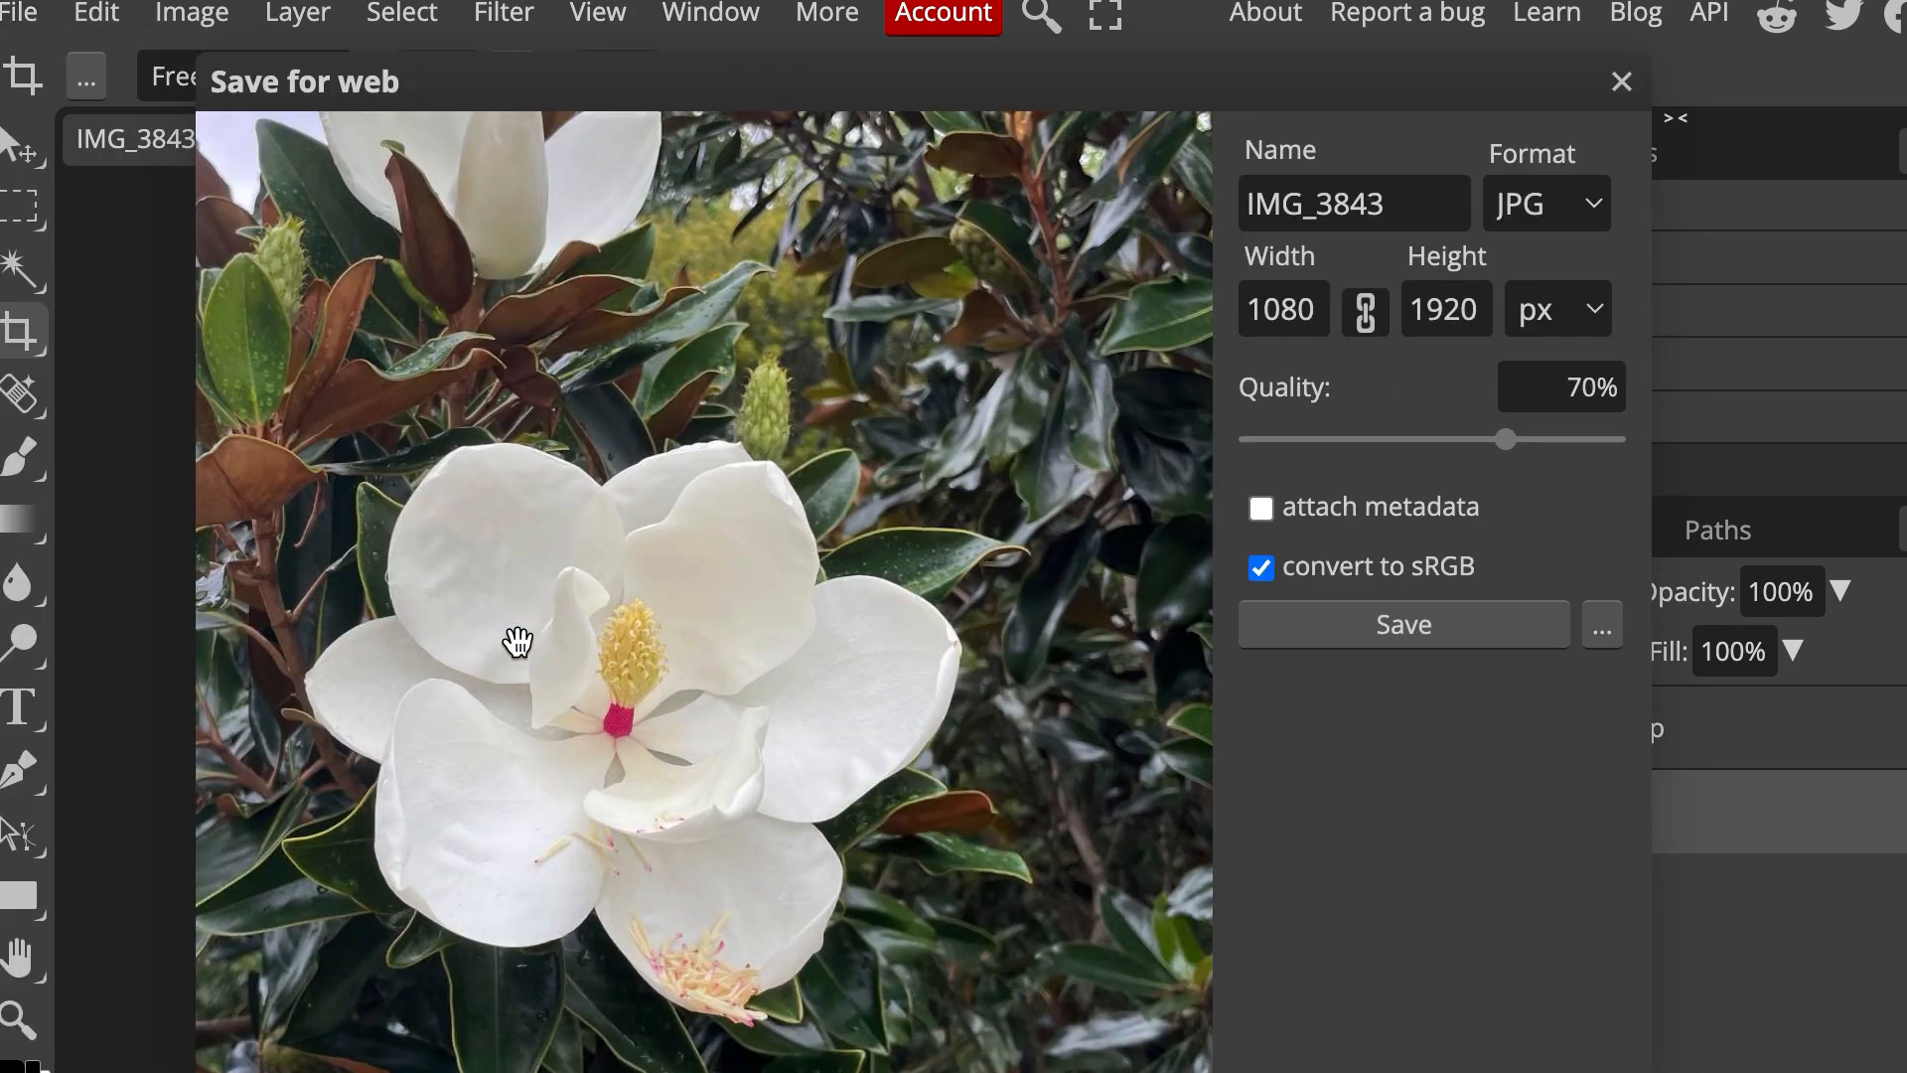
{"action": "left_click", "coordinate": [1400, 213]}
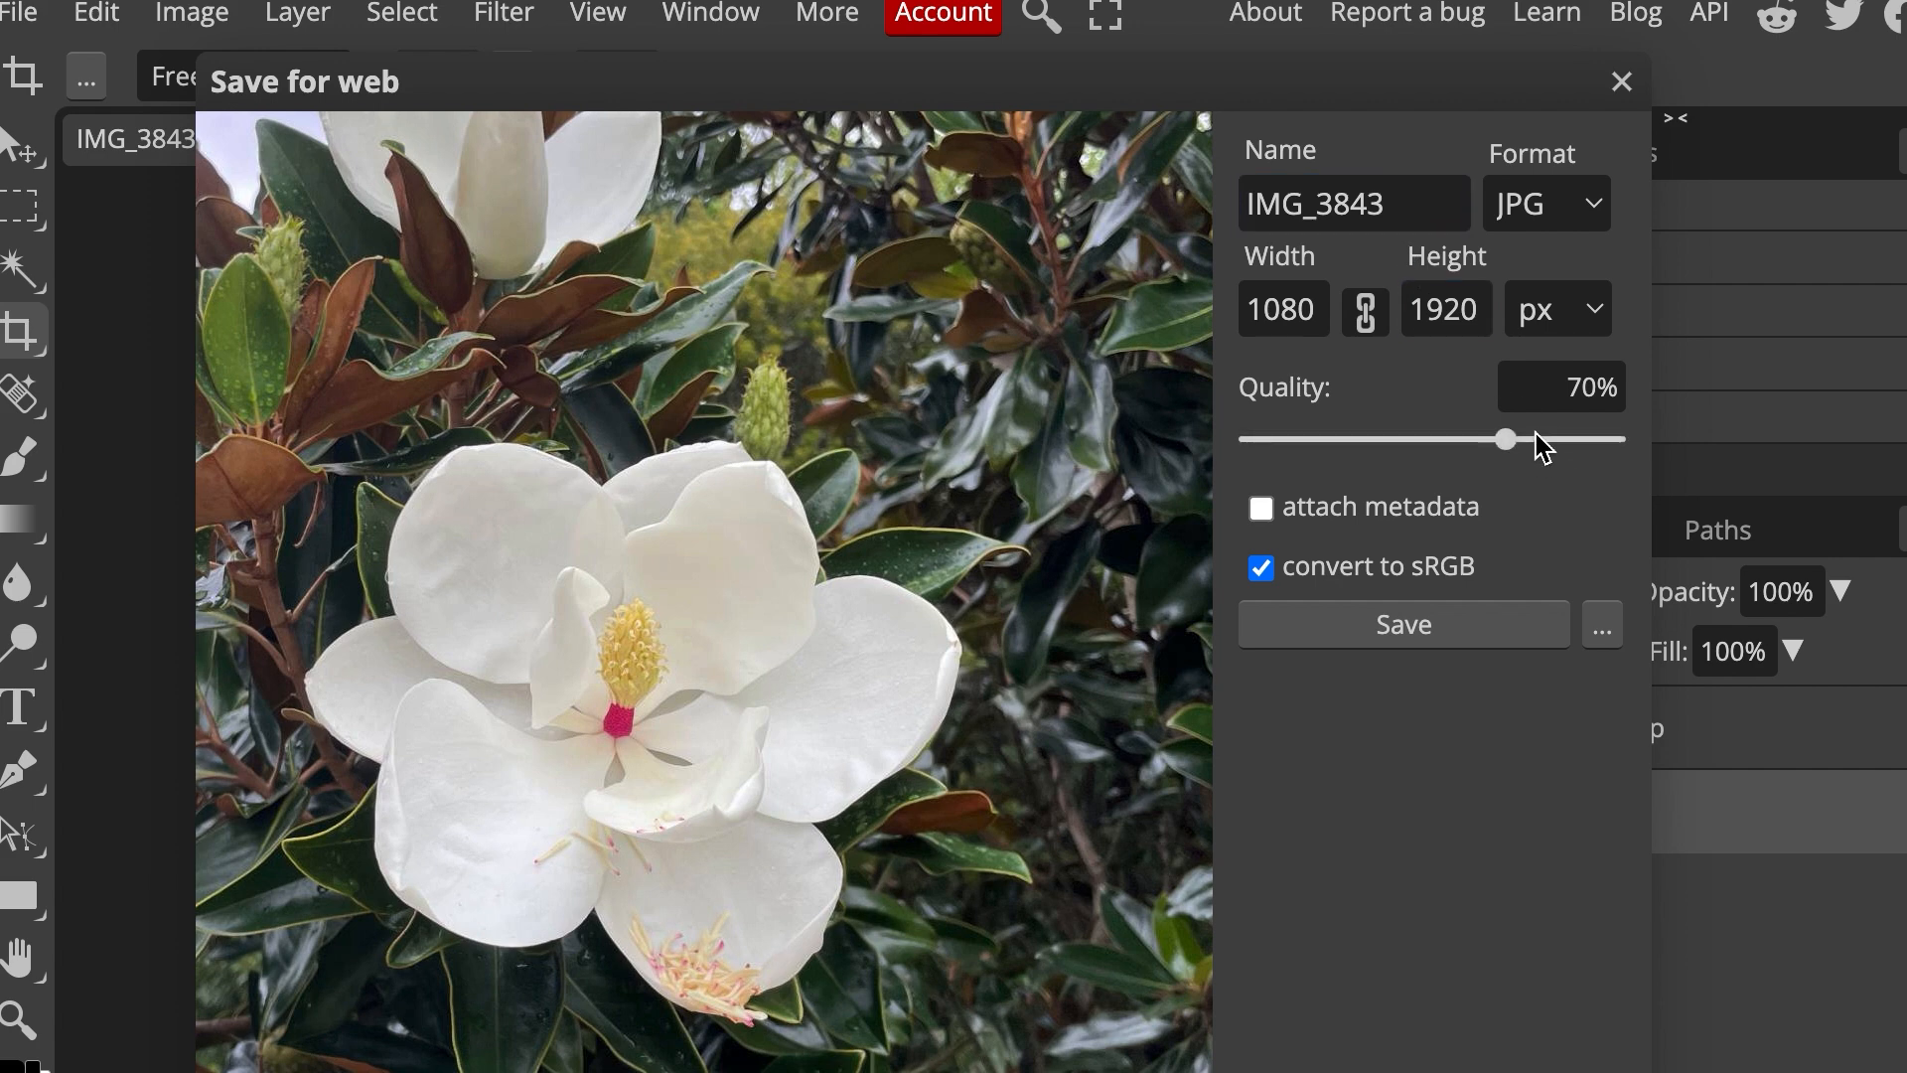
{"action": "left_click", "coordinate": [1480, 636]}
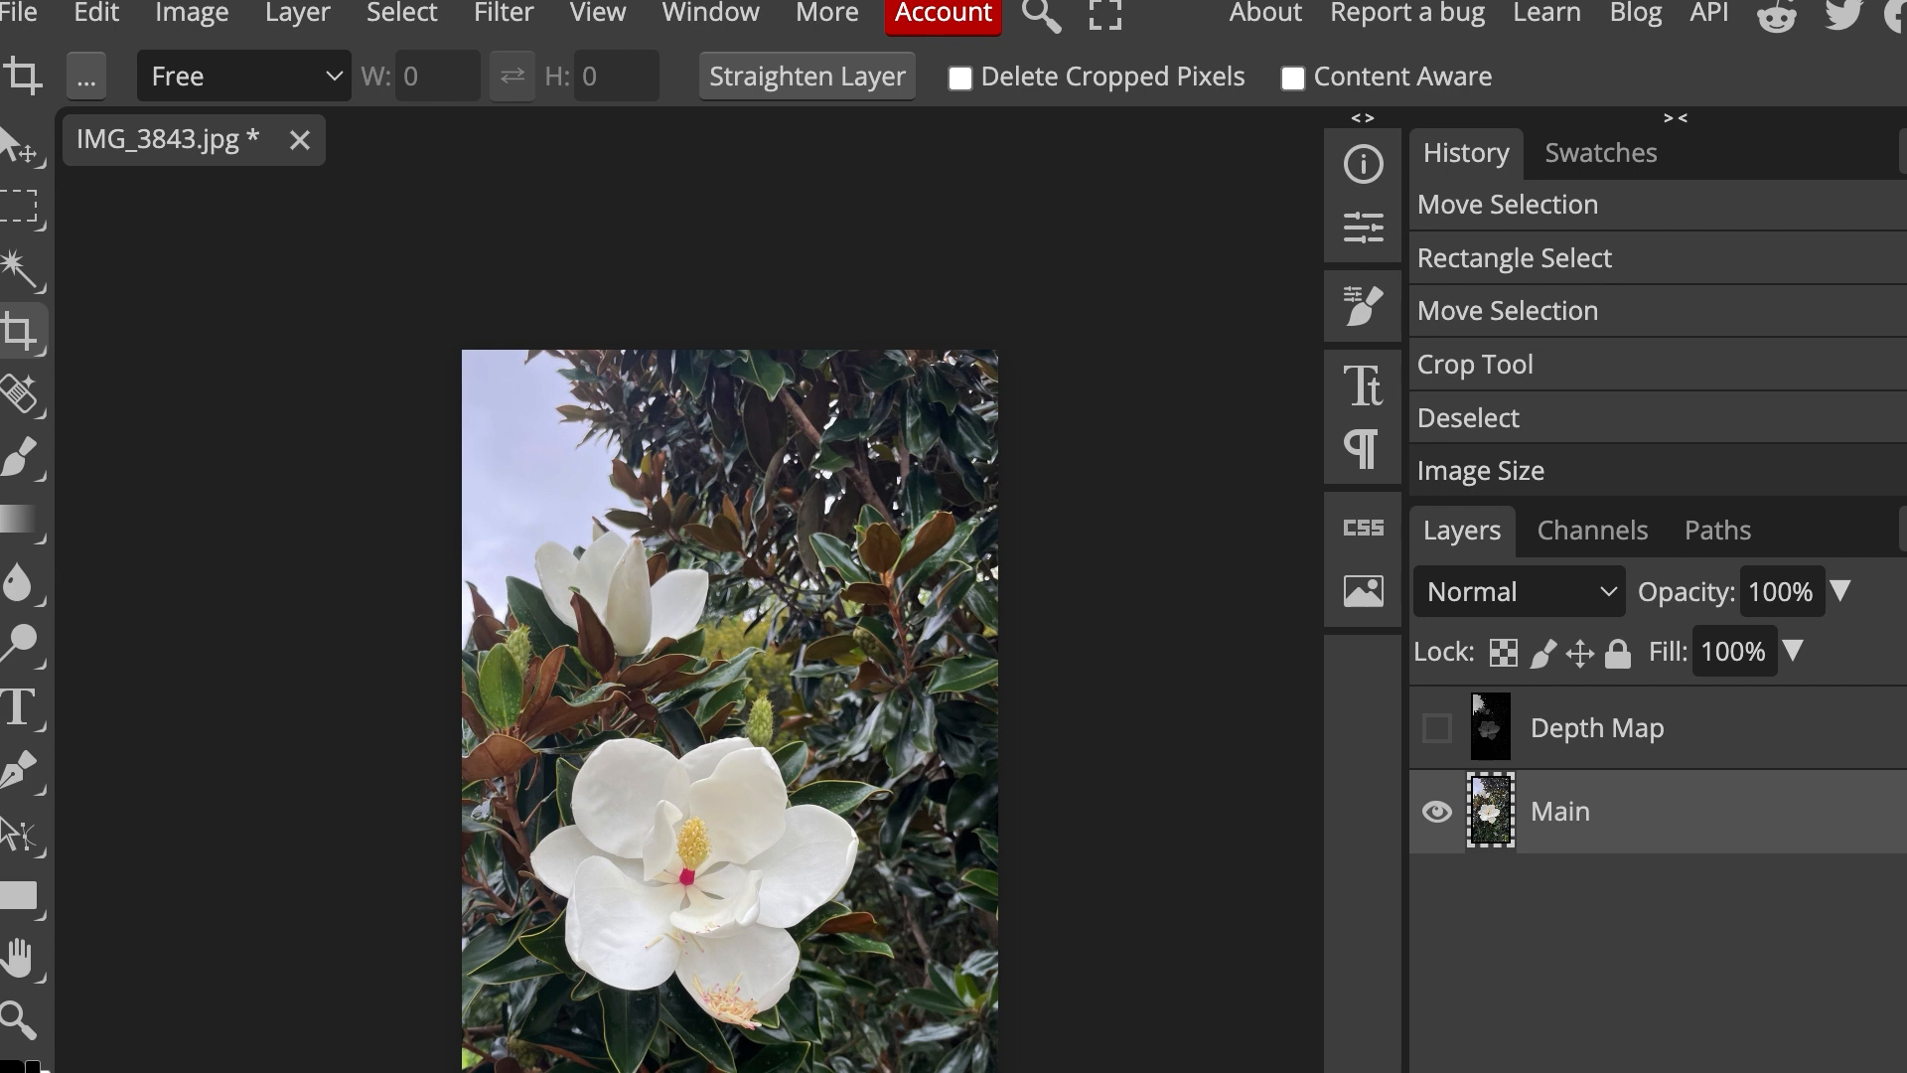
Step: Switch to Preview and compare the file information of the original photo and the exported copy
{"action": "left_click", "coordinate": [298, 1051]}
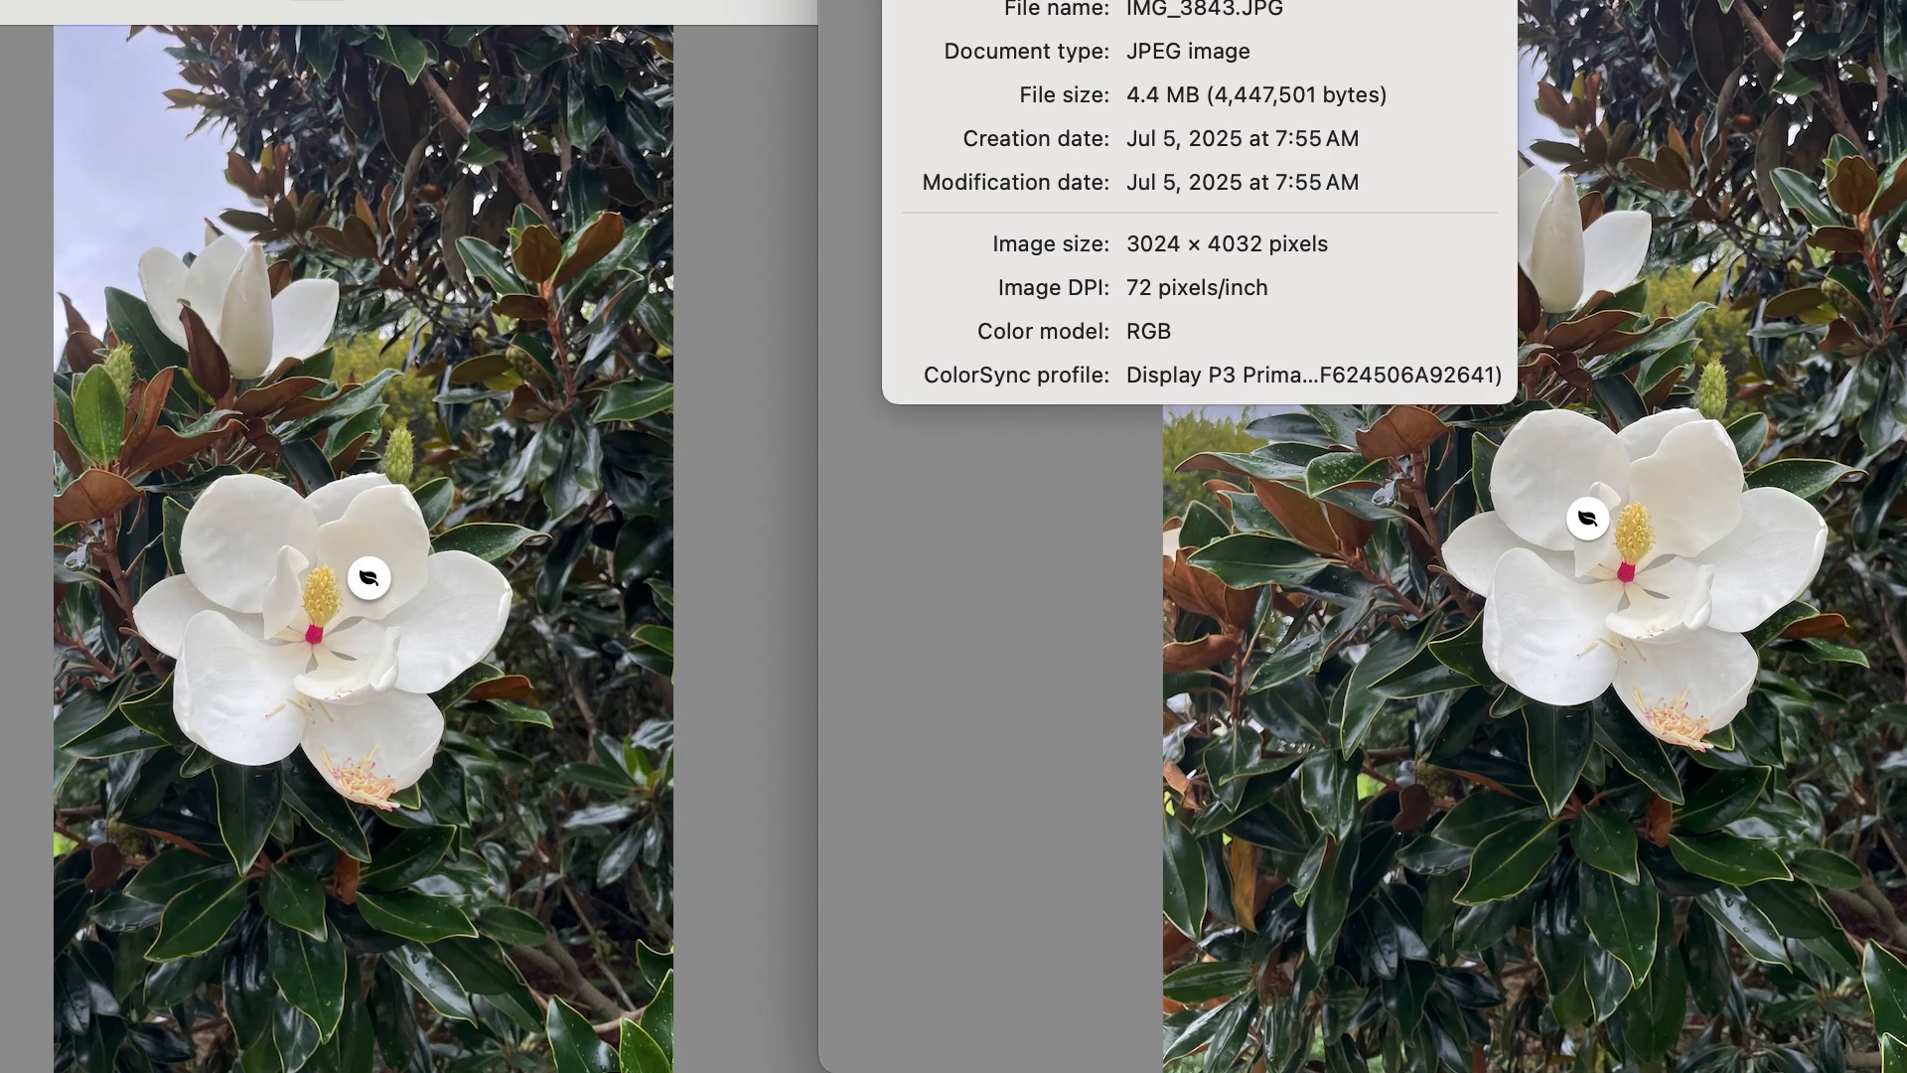
{"action": "left_click_drag", "start_coordinate": [942, 395], "coordinate": [926, 411]}
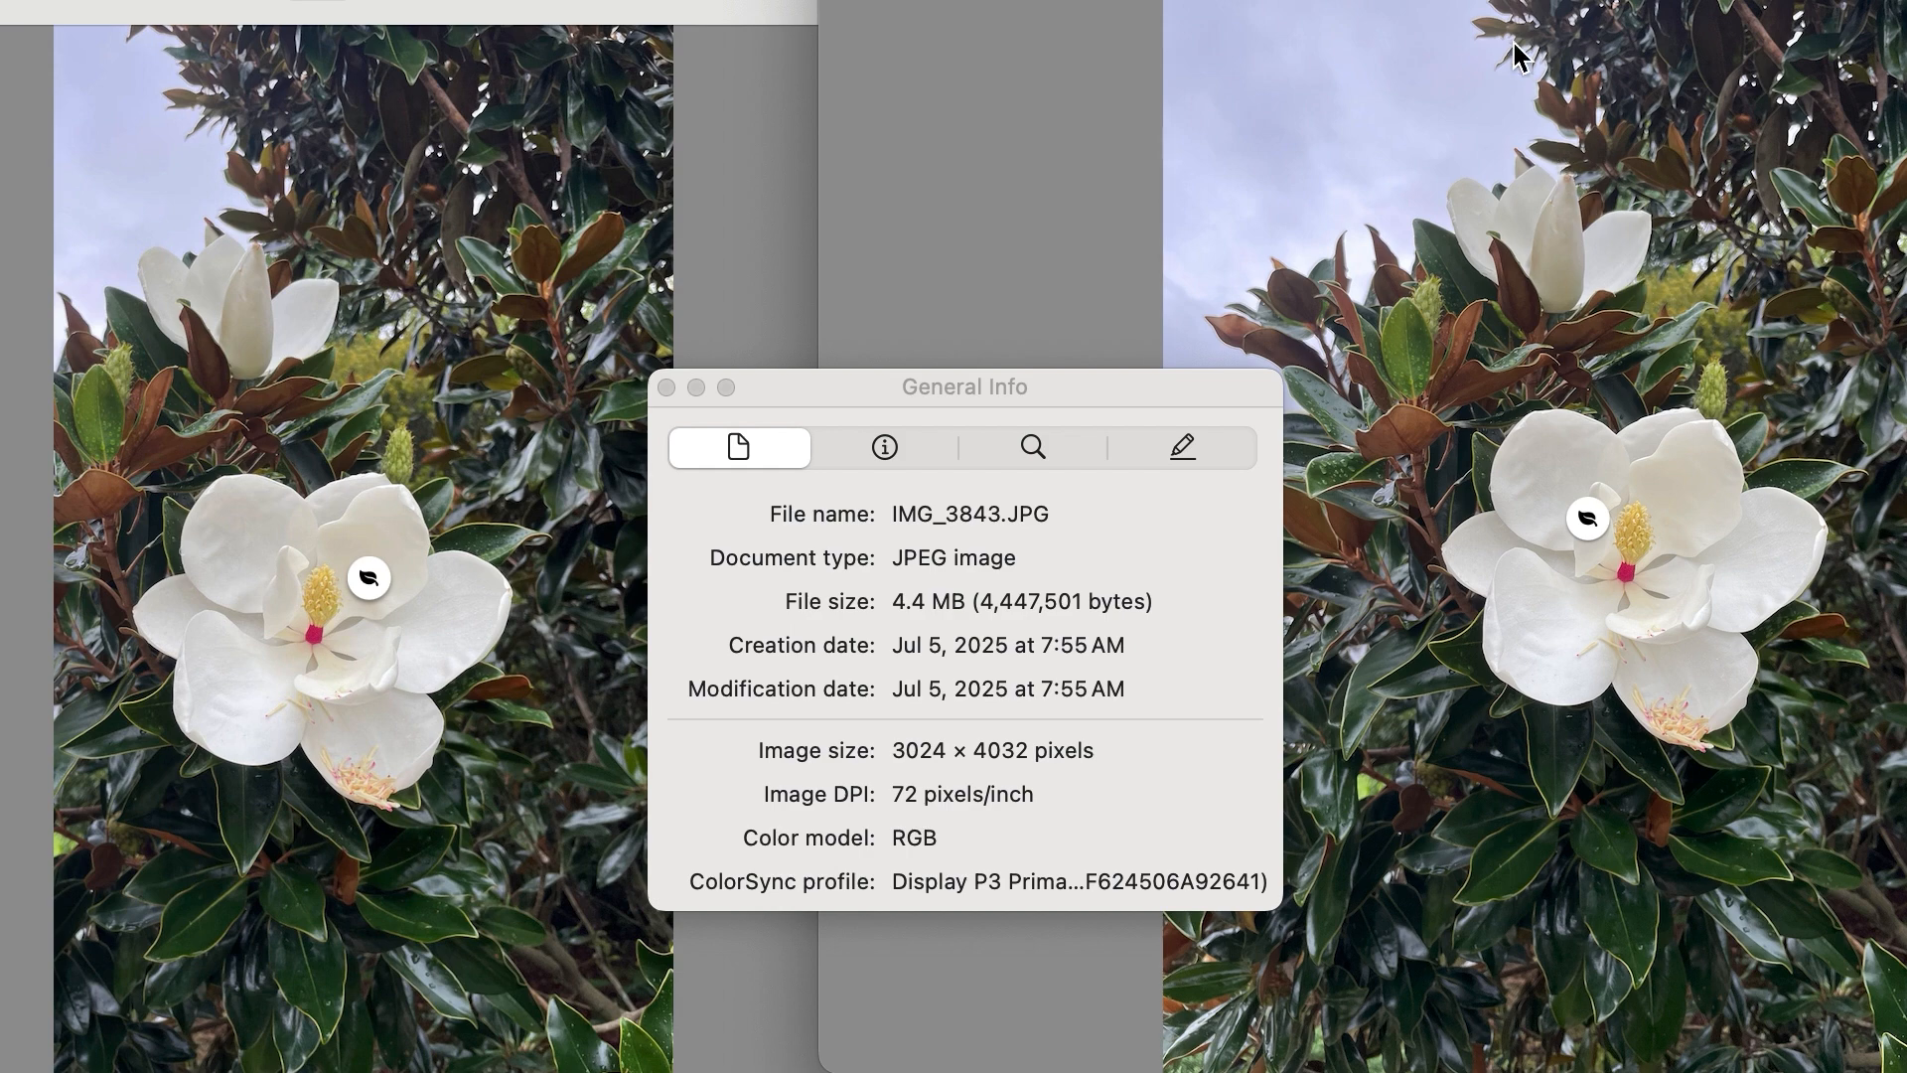
{"action": "left_click", "coordinate": [740, 238]}
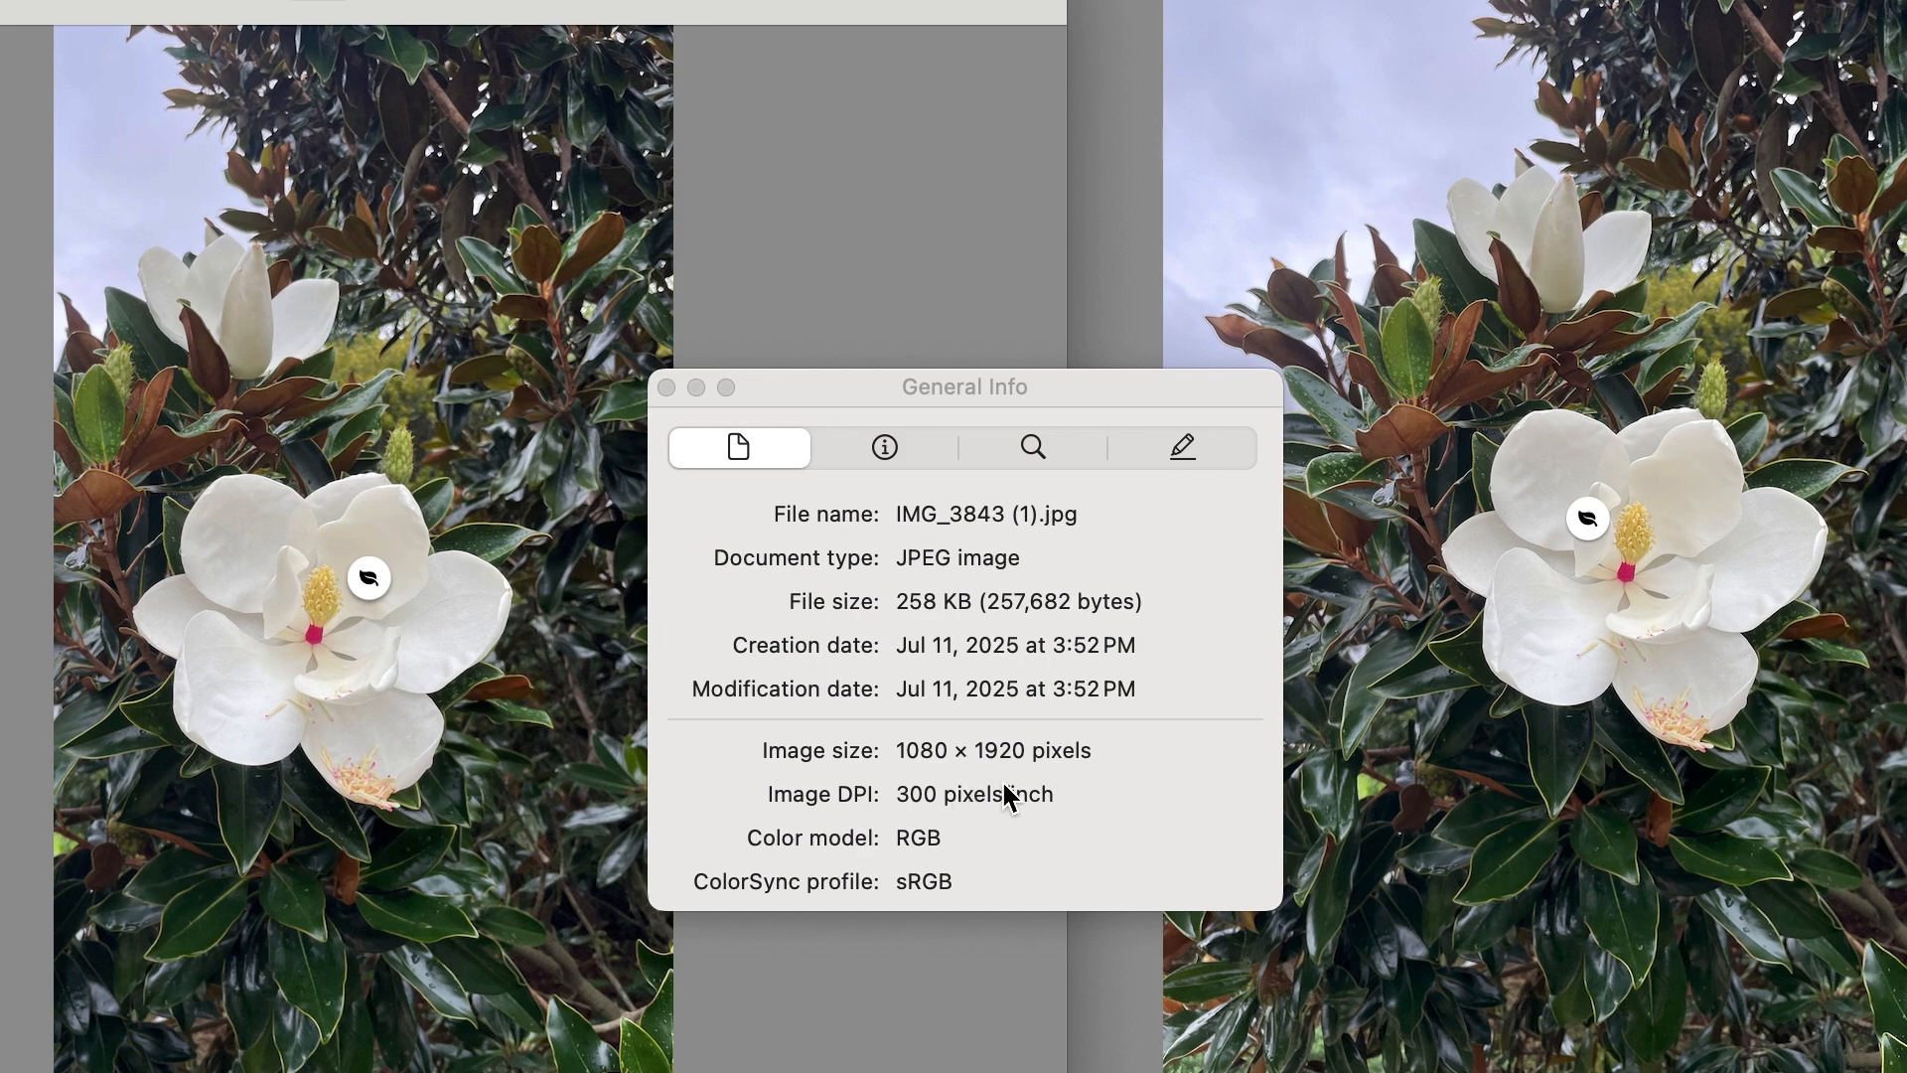
{"action": "left_click", "coordinate": [1108, 291]}
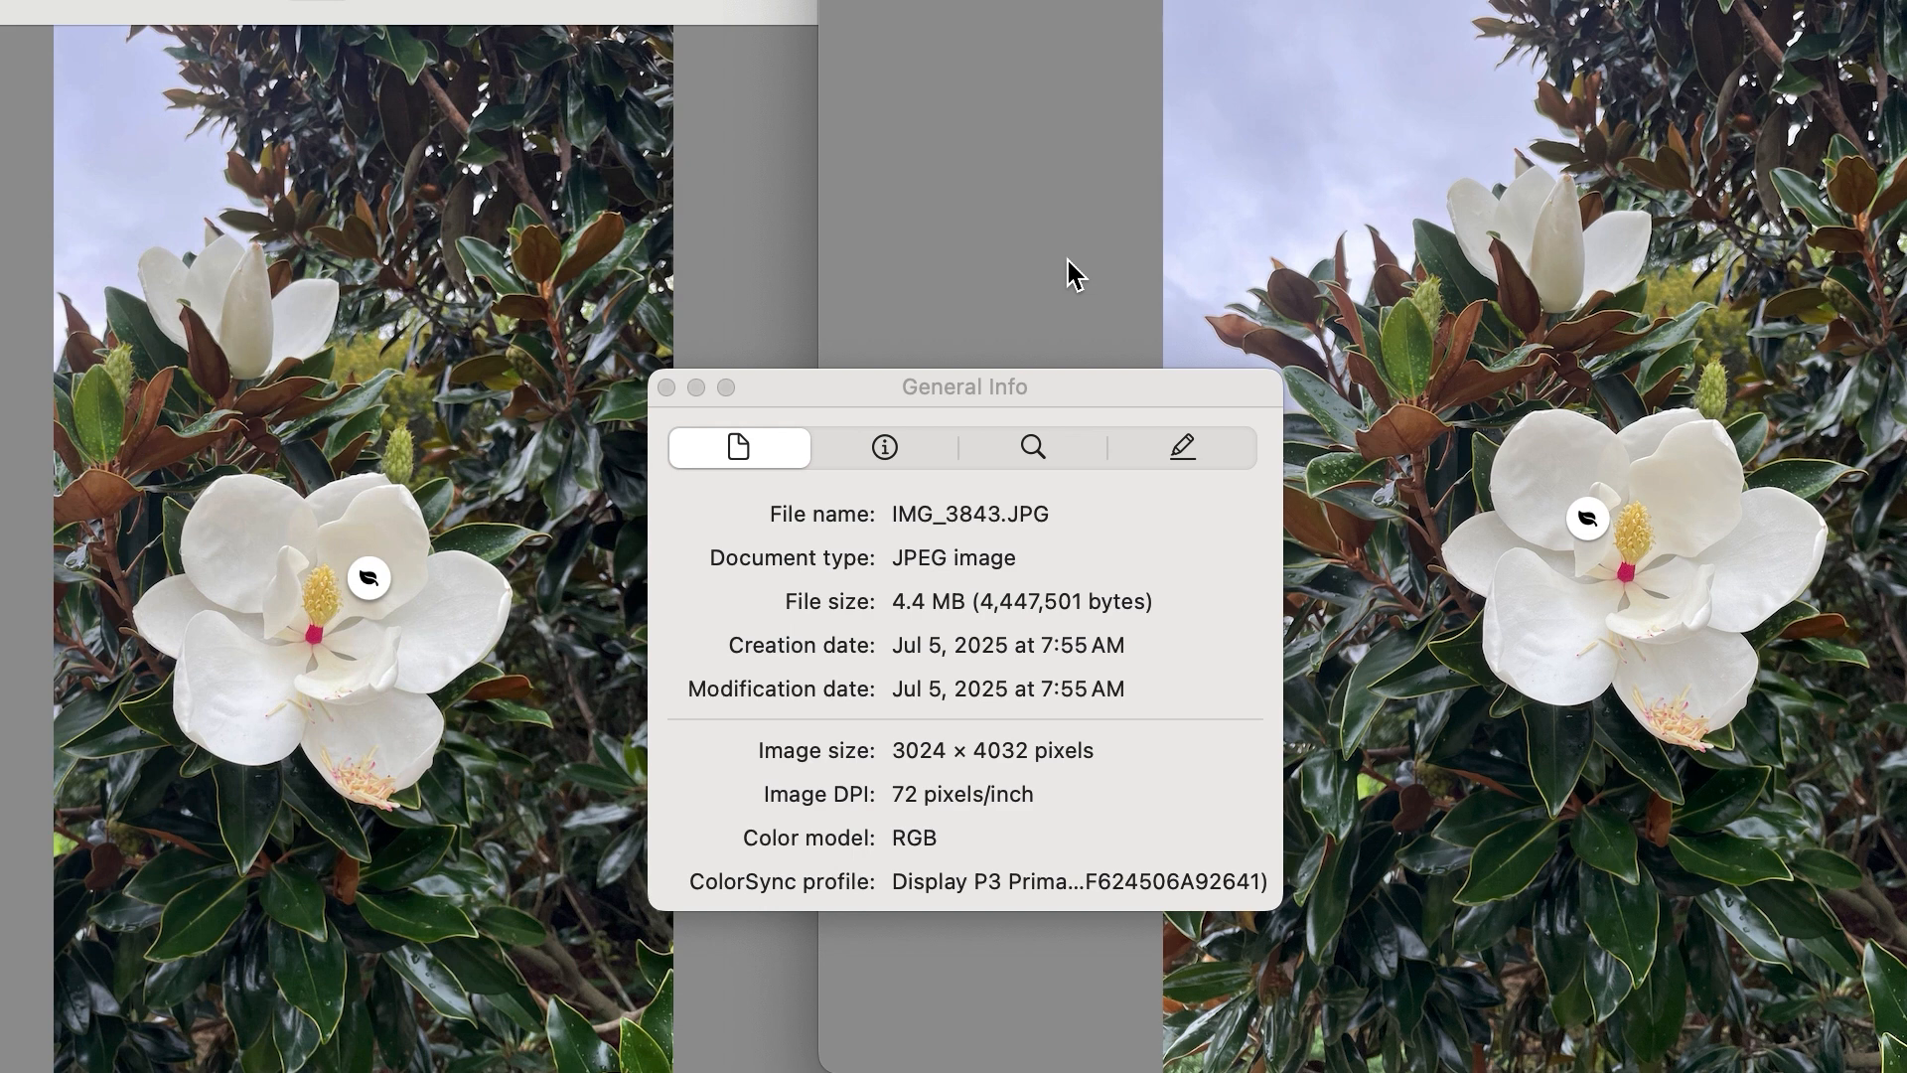
{"action": "left_click", "coordinate": [728, 258]}
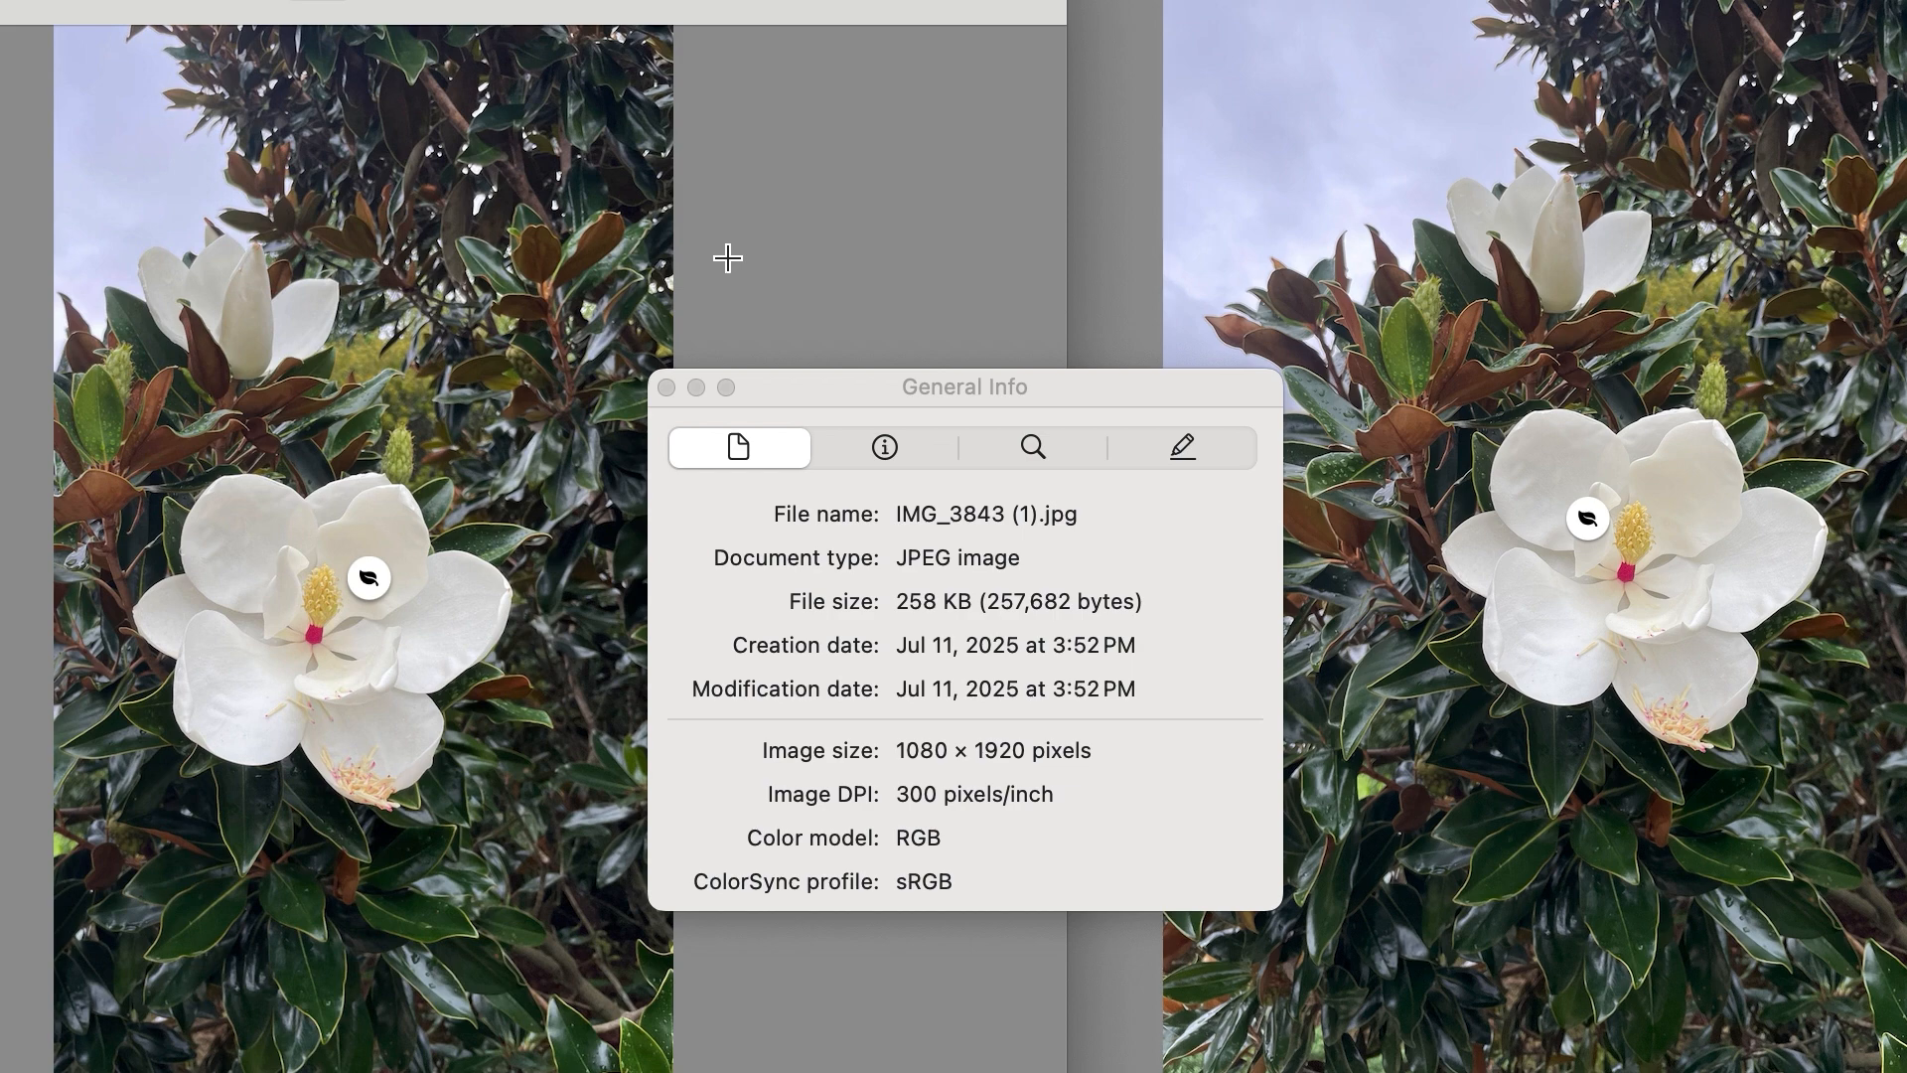
Step: Rotate the exported photo counterclockwise by three 90° turns to landscape, then inspect its file information and close the info window
{"action": "left_click", "coordinate": [780, 3]}
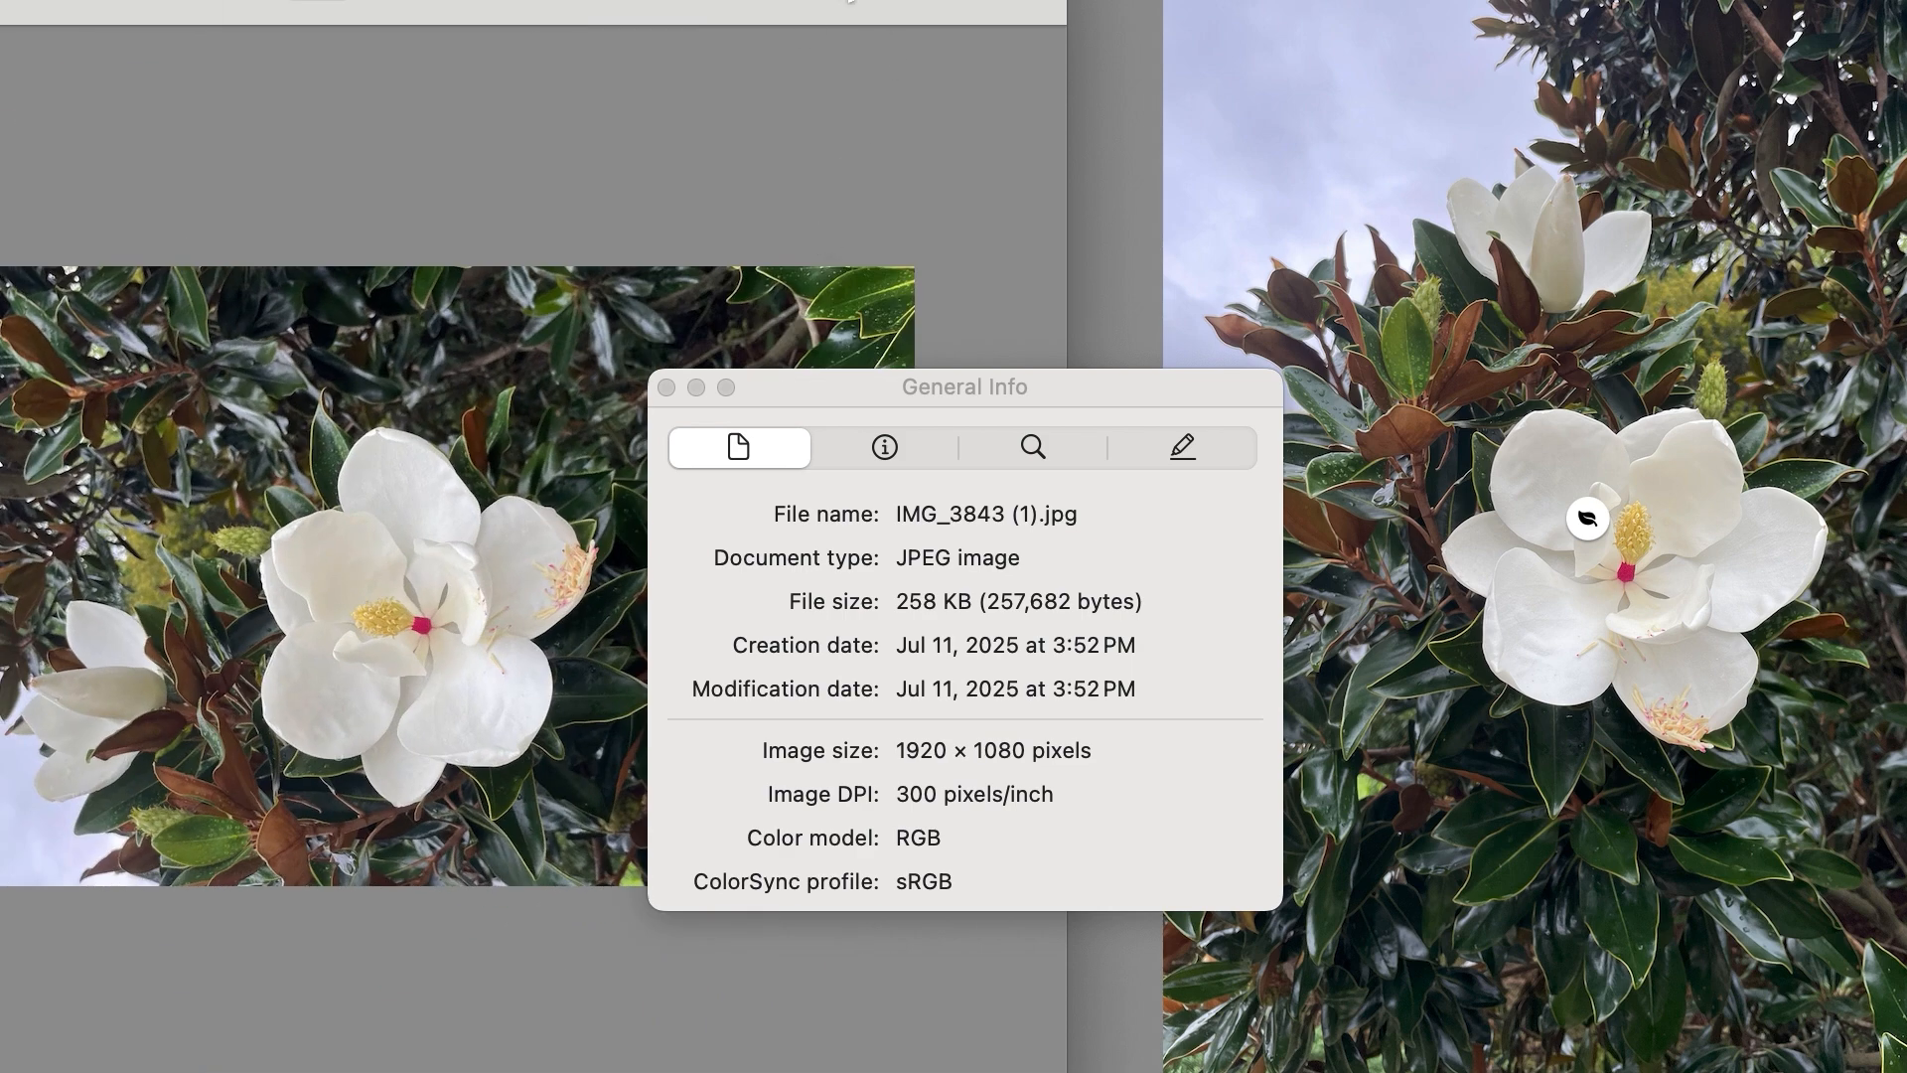
{"action": "left_click", "coordinate": [780, 3]}
{"action": "left_click", "coordinate": [780, 3]}
{"action": "left_click_drag", "start_coordinate": [804, 387], "coordinate": [1366, 262]}
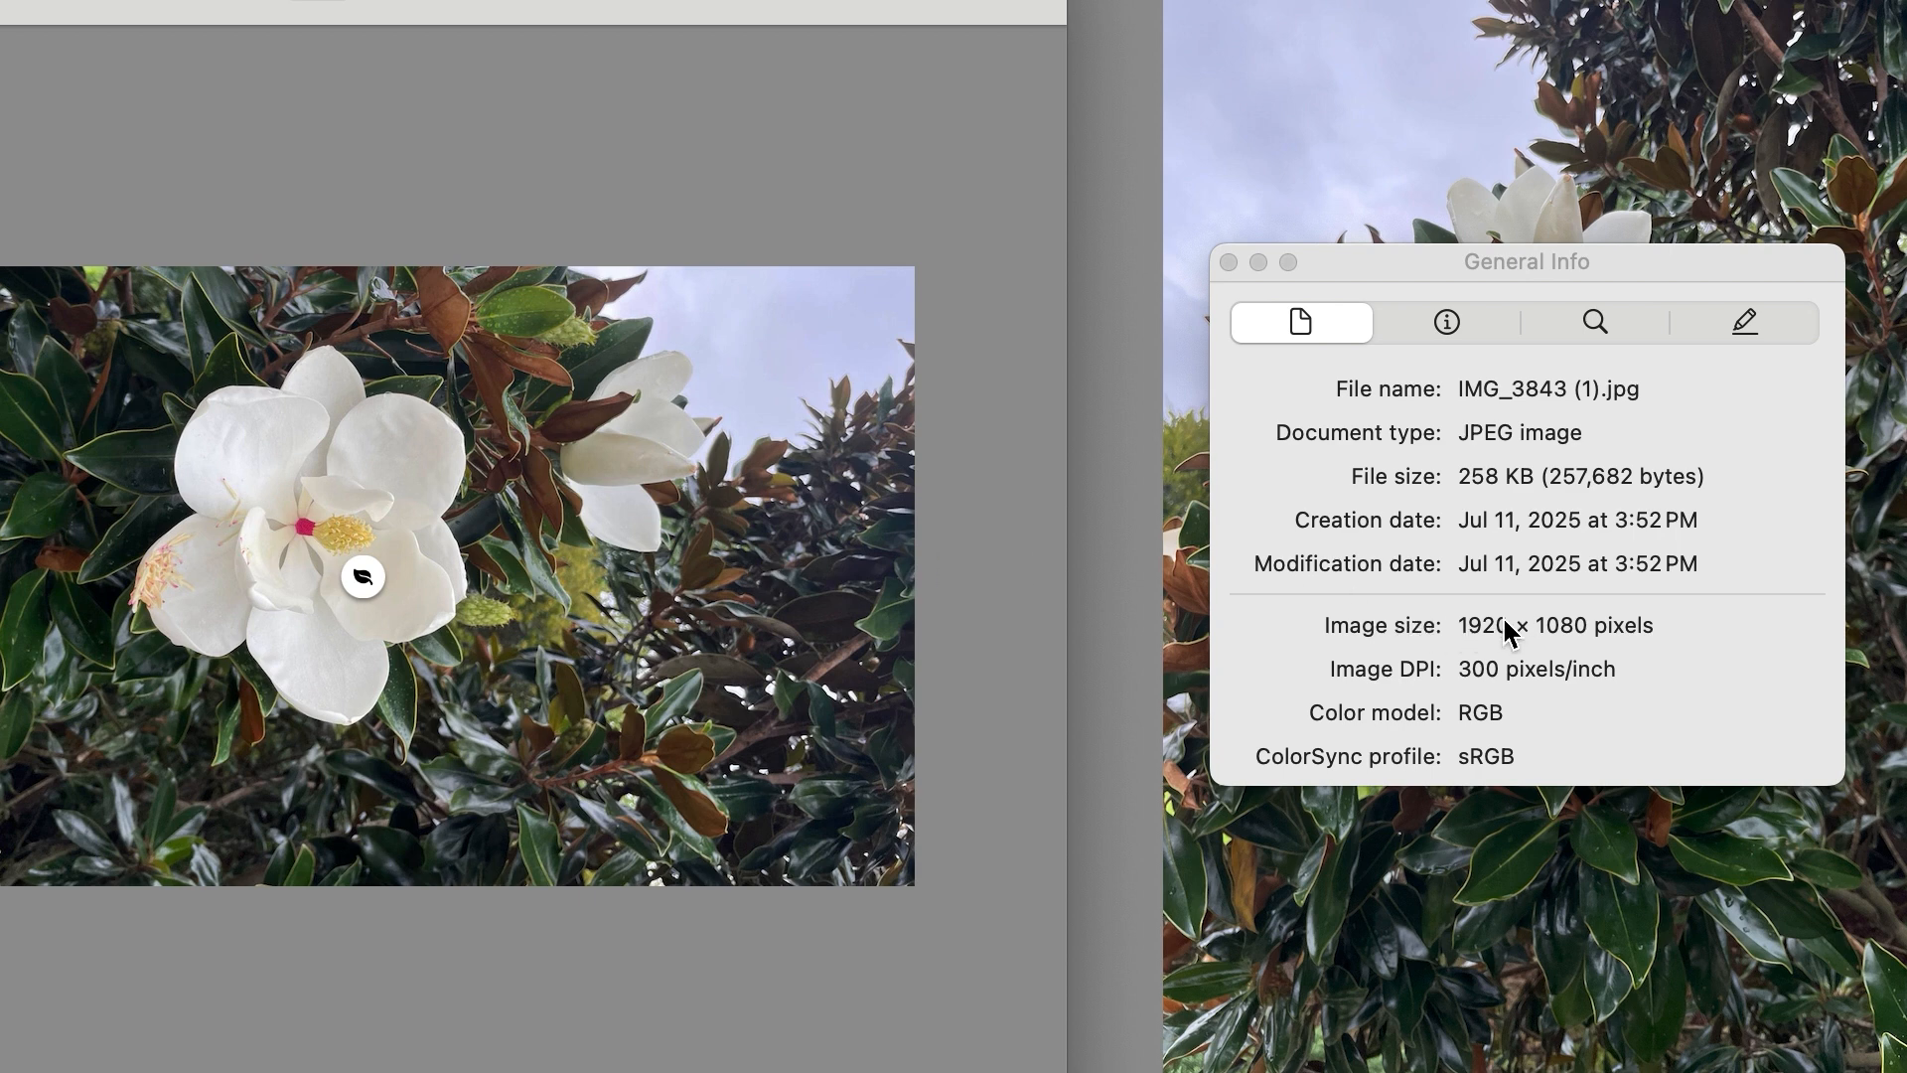
{"action": "left_click", "coordinate": [1235, 261]}
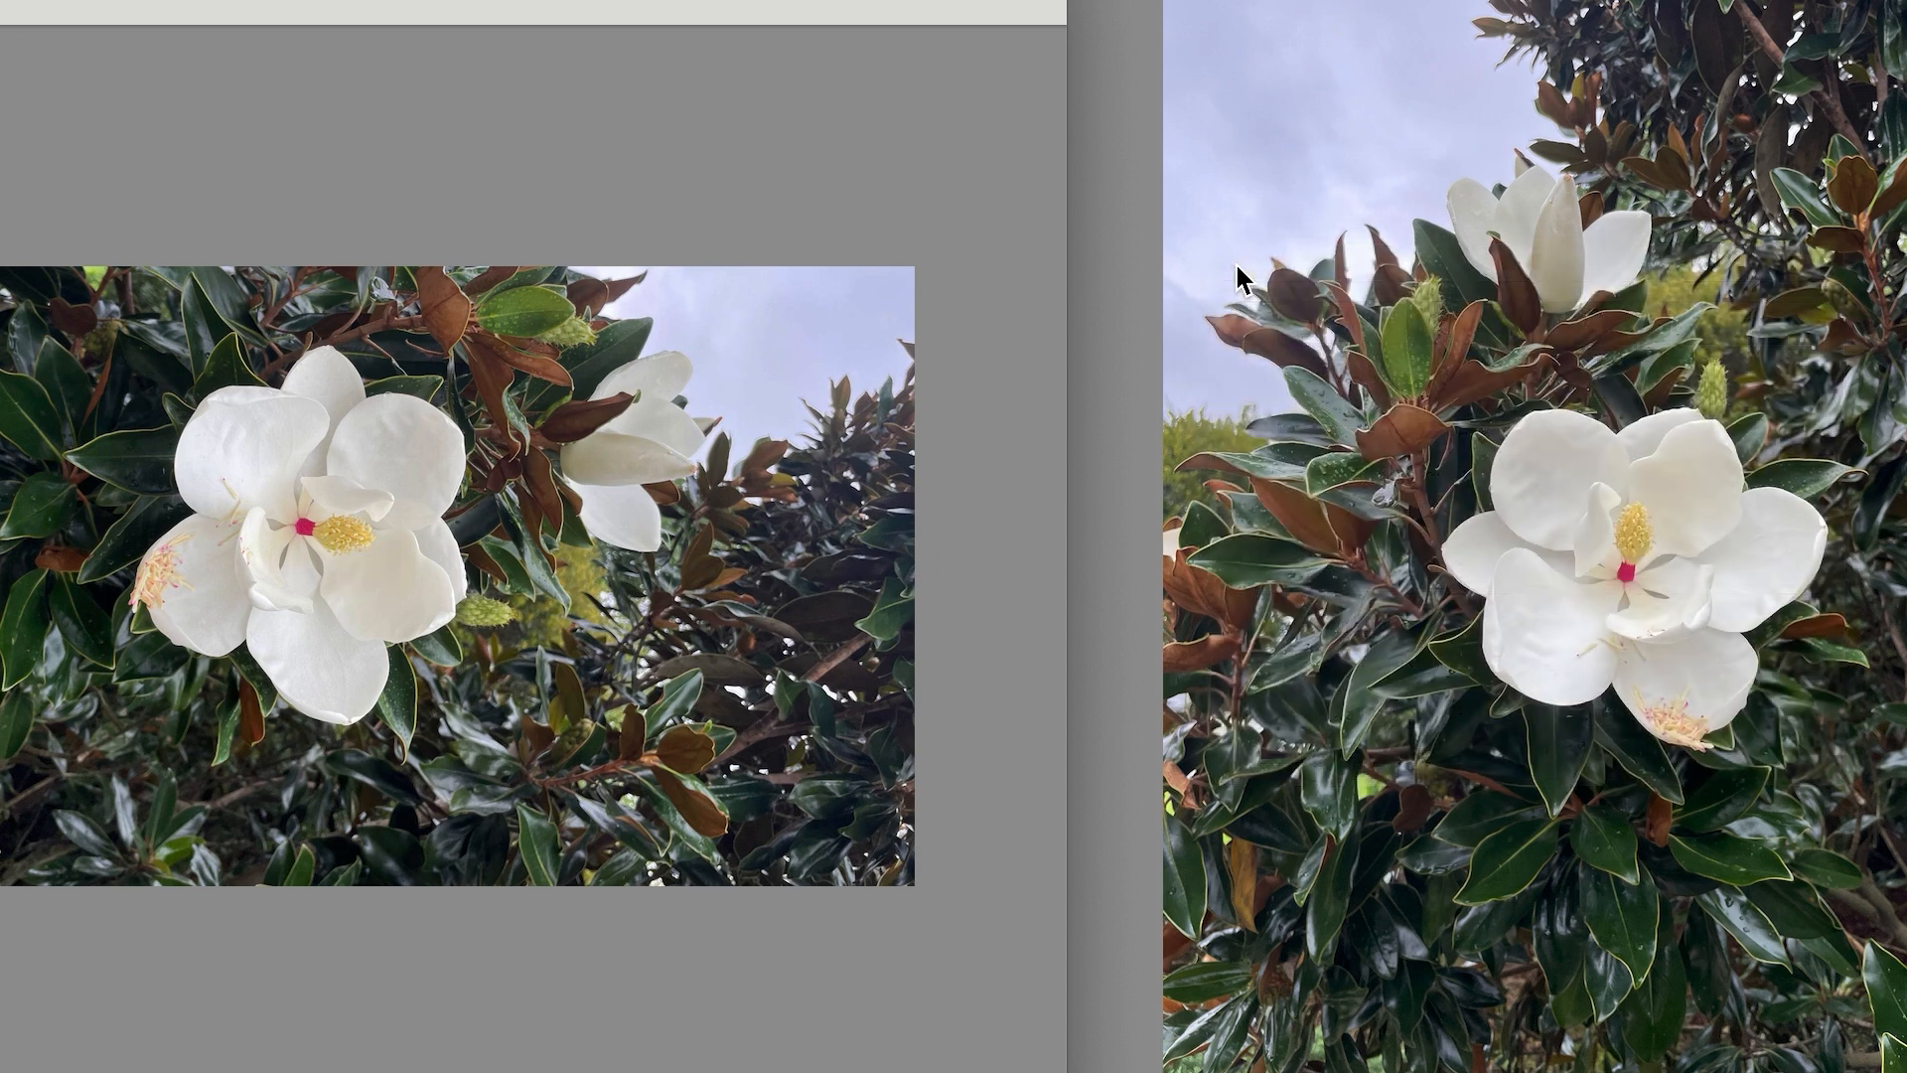